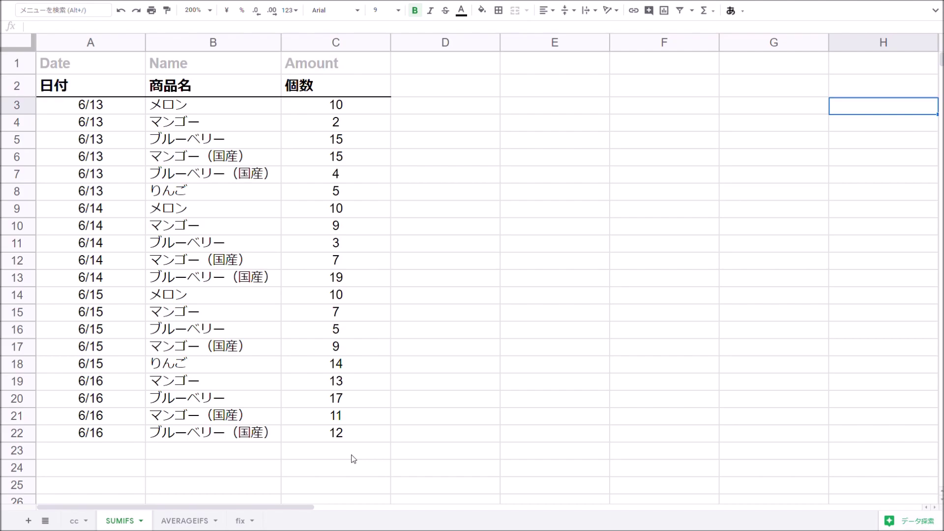
# - Enter =SUM(C3:C22) in C23 under the 合計 label to total the 個数 column as 197
pyautogui.click(122, 455)
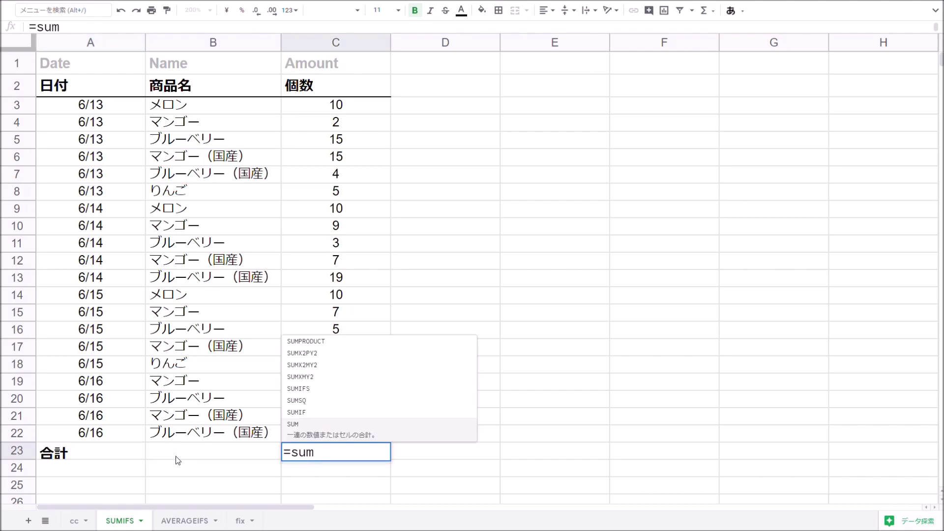
pyautogui.press('Tab')
pyautogui.press('Up')
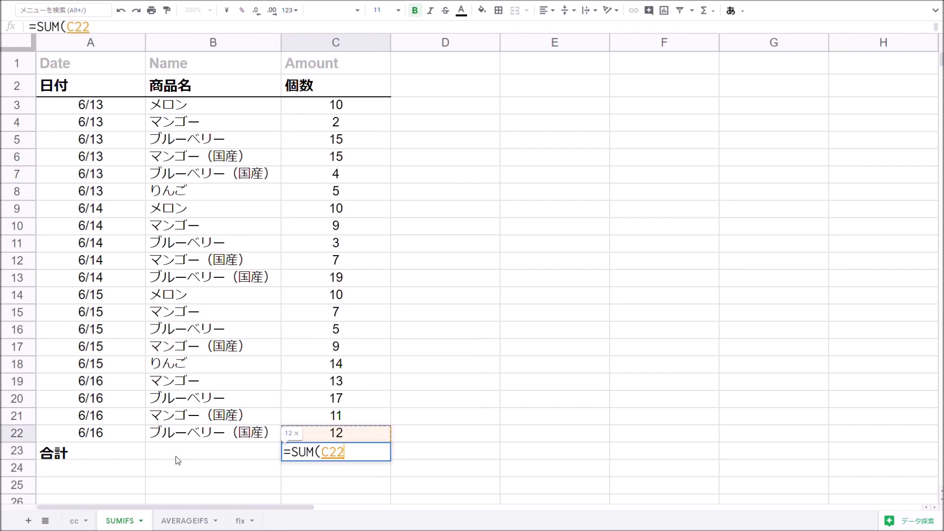
pyautogui.hotkey('ctrl', 'Up')
pyautogui.press('Down')
pyautogui.press('Down')
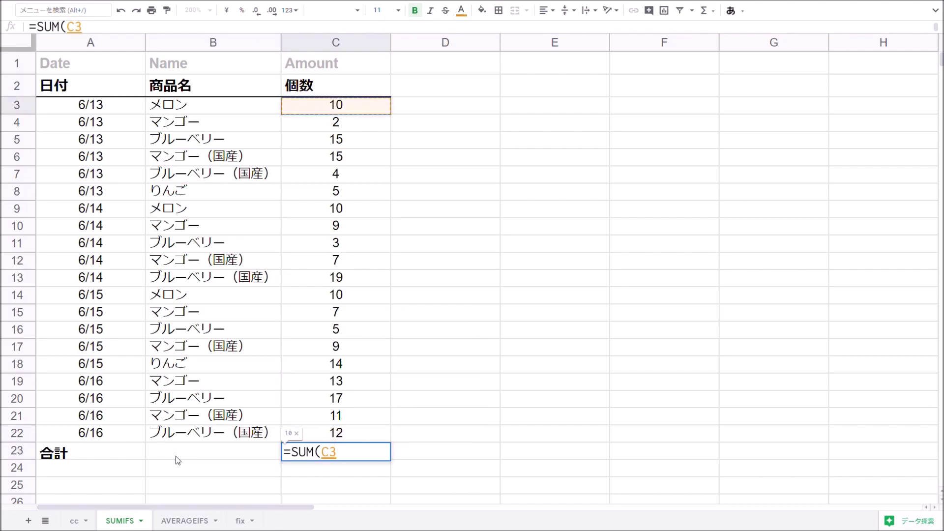
pyautogui.hotkey('ctrl', 'shift', 'Down')
pyautogui.press('Return')
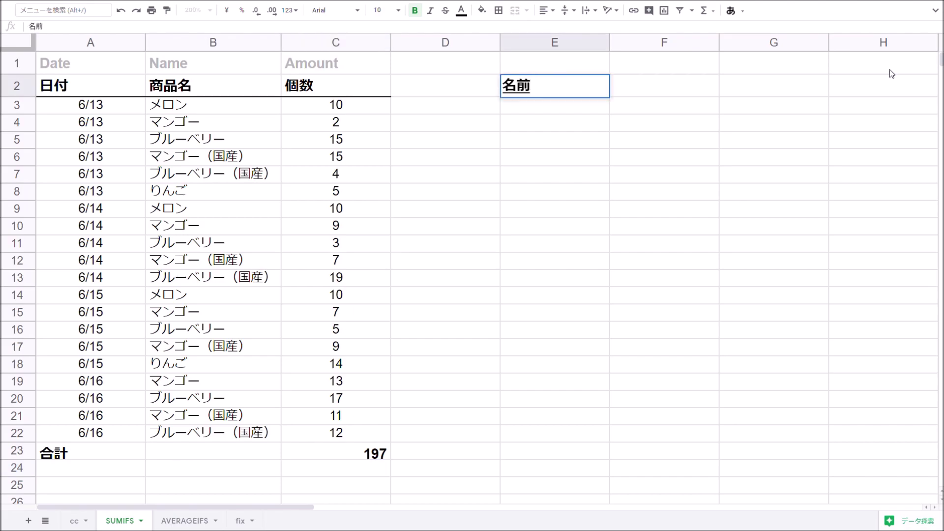
# - Add a 名前 heading in E2 and enter =UNIQUE(B3:B22) in E3 to list distinct product names
pyautogui.press('Return')
pyautogui.press('Return')
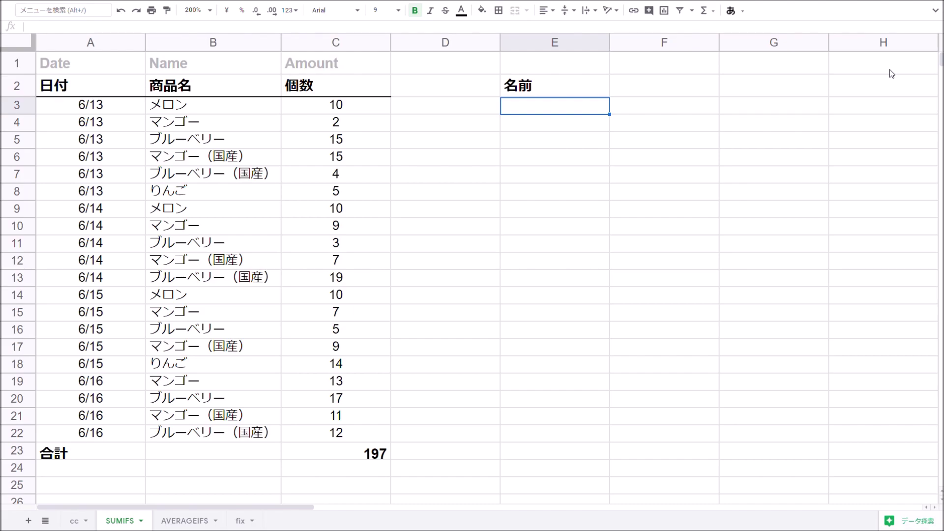
pyautogui.write('=')
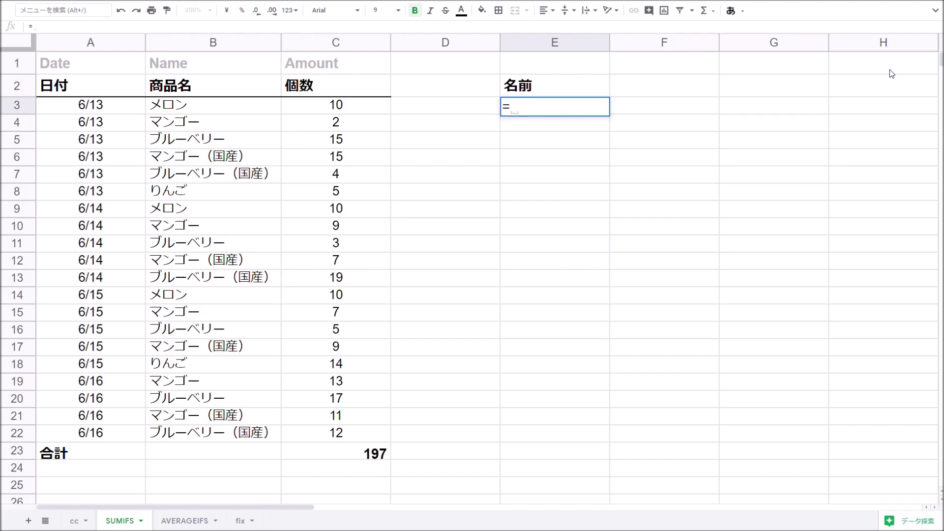
pyautogui.write('u')
pyautogui.write('ni')
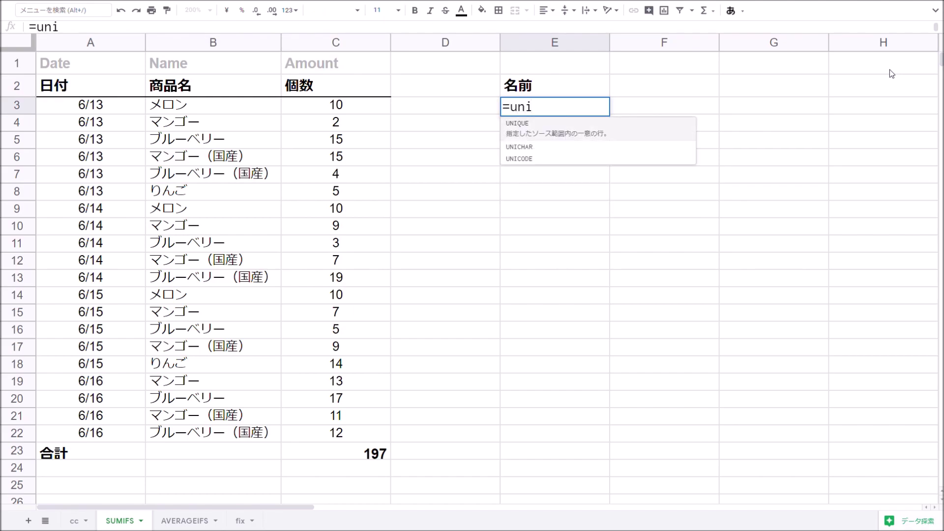
pyautogui.press('Tab')
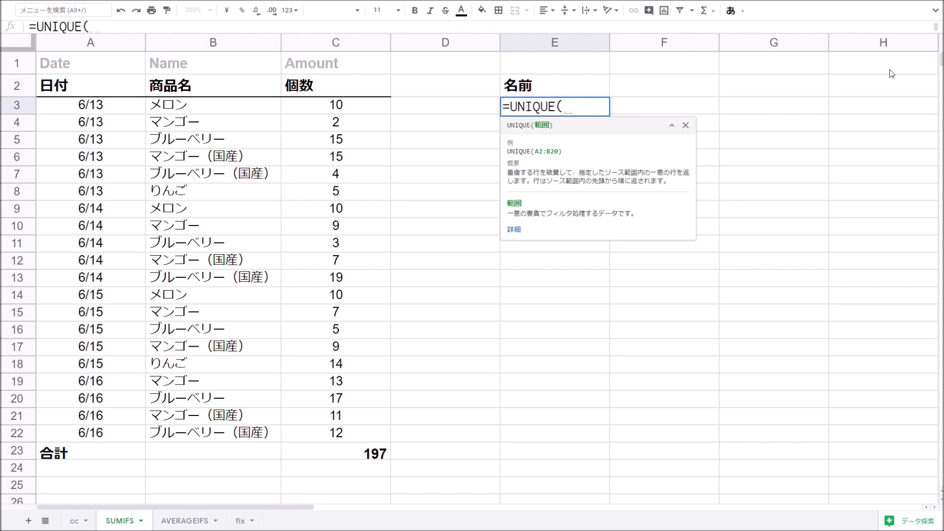
pyautogui.press('Left')
pyautogui.press('Left')
pyautogui.press('Left')
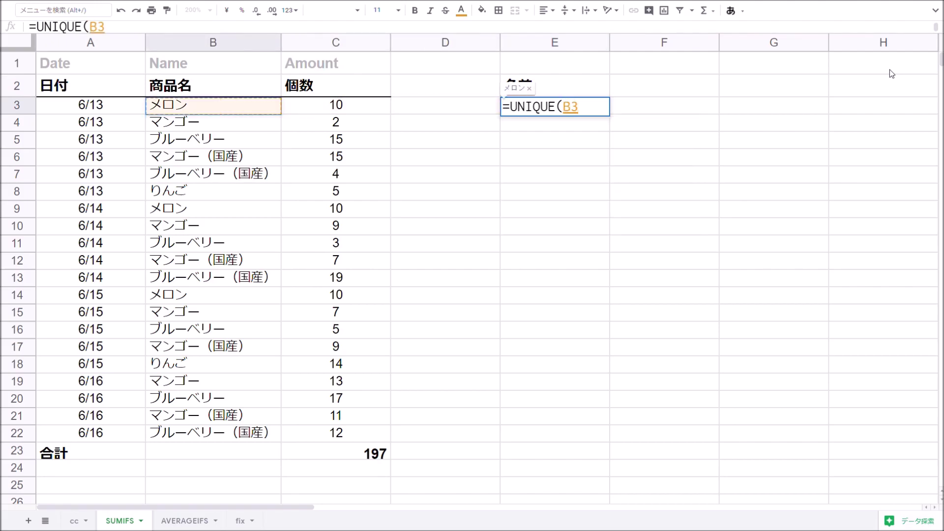
pyautogui.hotkey('ctrl', 'shift', 'Down')
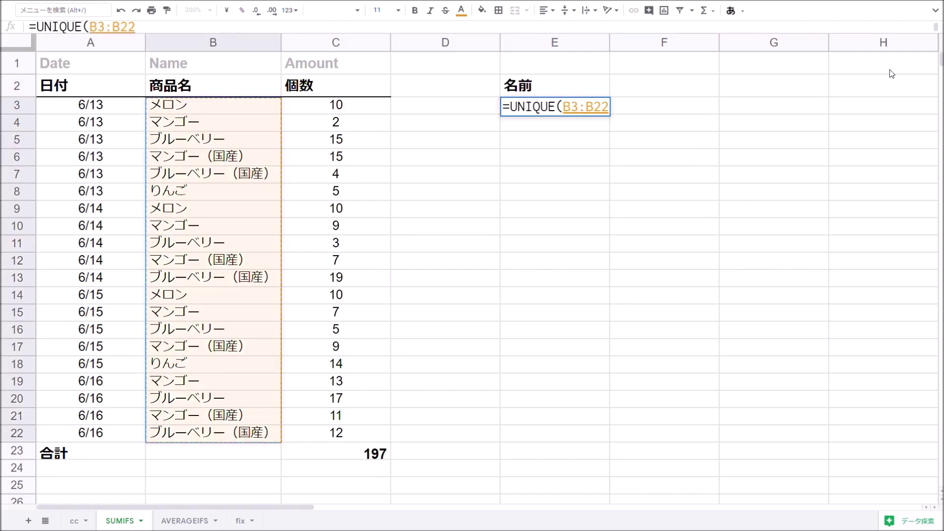
pyautogui.press('Return')
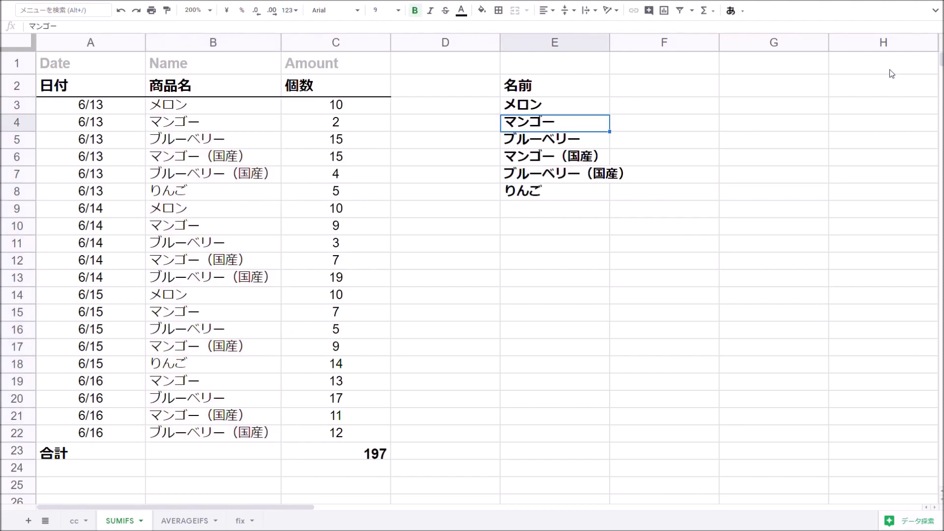
# - Compare the distinct name list with the original product names, ending on the cell beside メロン
pyautogui.press('Left')
pyautogui.press('Left')
pyautogui.press('Left')
pyautogui.press('Up')
pyautogui.press('Down')
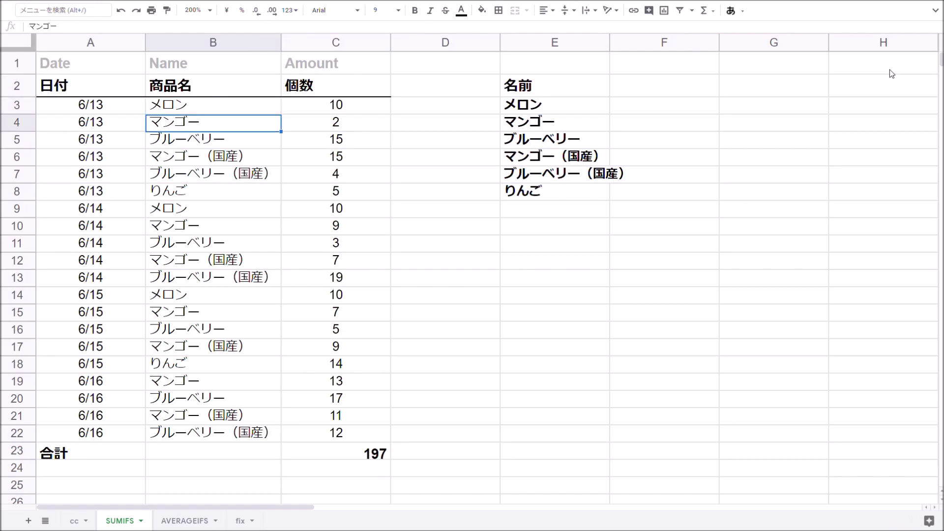
pyautogui.press('Down')
pyautogui.press('Down')
pyautogui.press('Down')
pyautogui.press('Down')
pyautogui.press('Down')
pyautogui.press('Down')
pyautogui.press('Right')
pyautogui.press('Right')
pyautogui.press('Right')
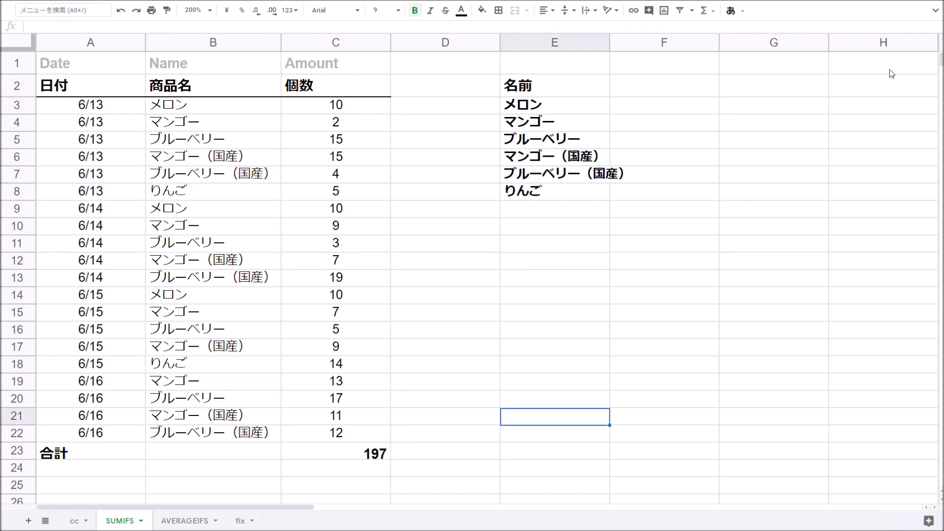
pyautogui.hotkey('ctrl', 'Up')
pyautogui.press('Up')
pyautogui.press('Up')
pyautogui.press('Up')
pyautogui.press('Up')
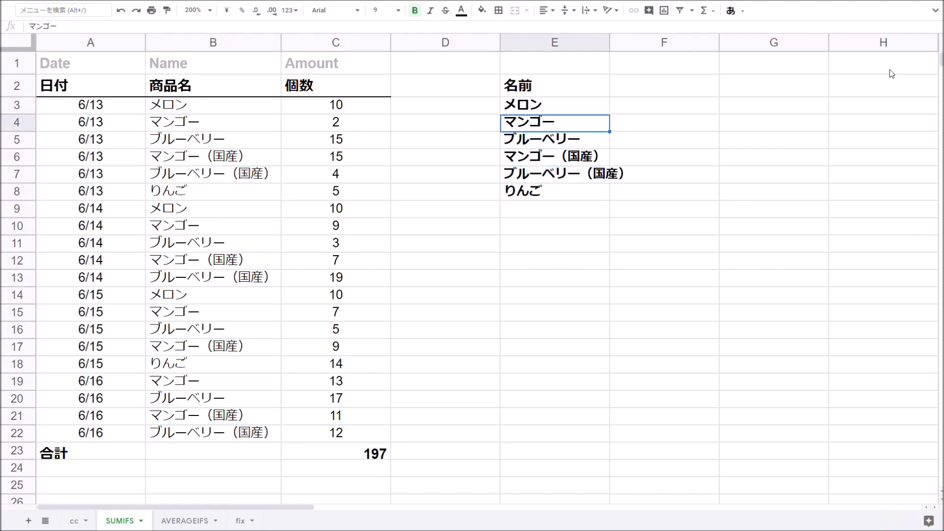
pyautogui.press('Up')
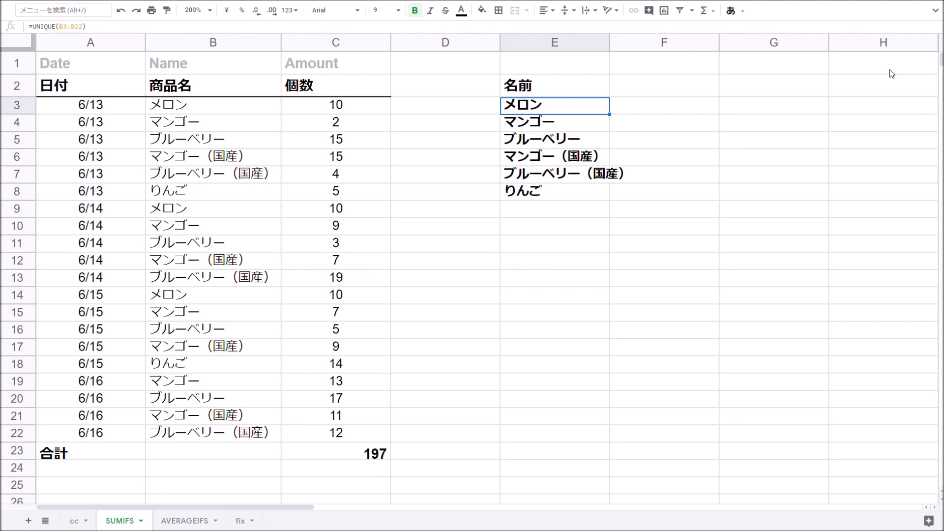
pyautogui.press('Right')
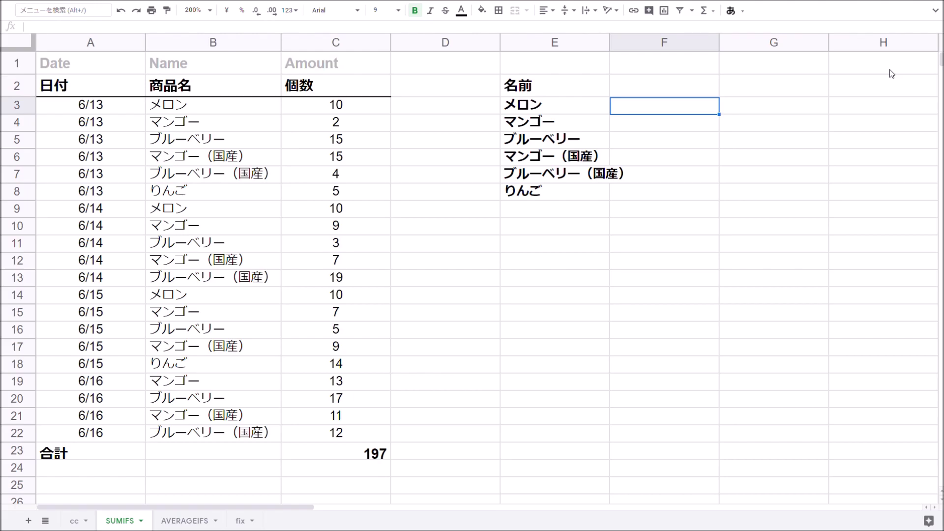
# - Begin =SUMIFS( in F3 with the whole column C:C as the sum range
pyautogui.write('=')
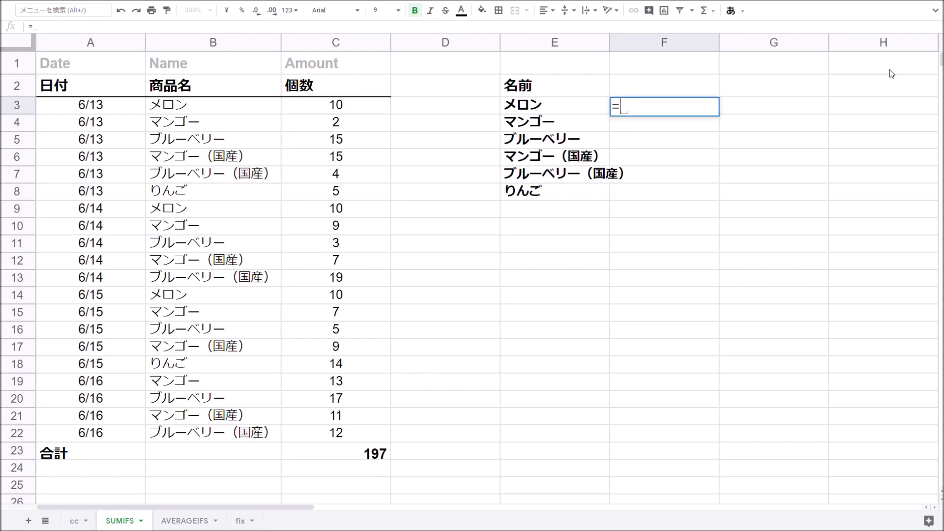
pyautogui.write('SUMIFS(')
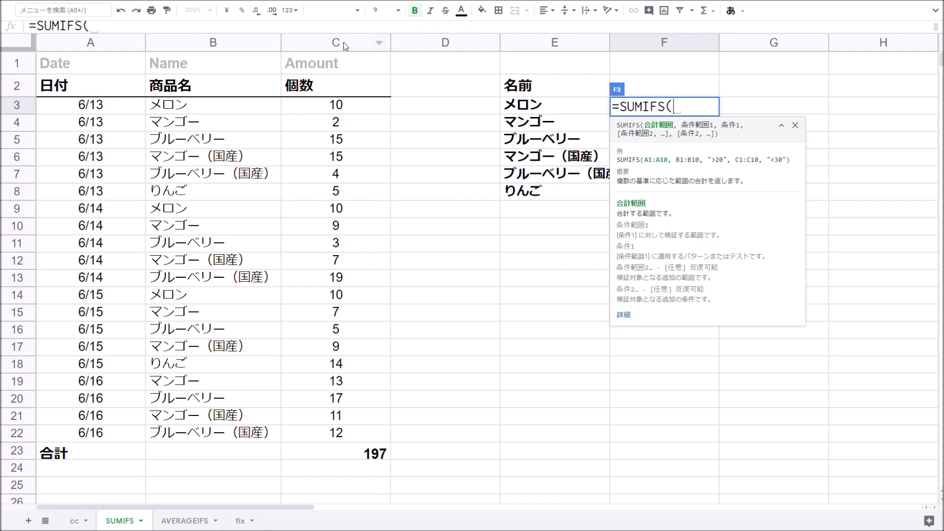
pyautogui.click(335, 43)
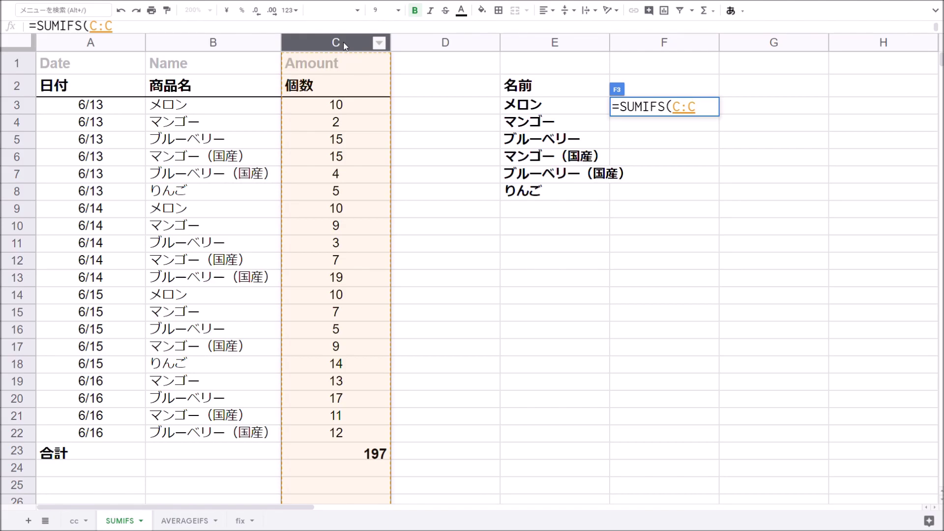
pyautogui.write(',')
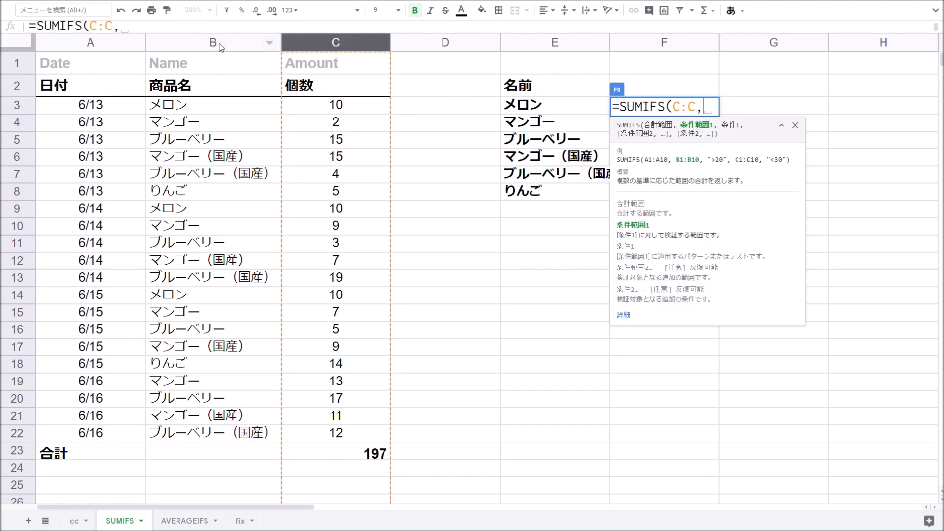
# - Complete F3 as =SUMIFS(C:C,B:B,"メロン") so it shows 30, and check a melon quantity
pyautogui.moveTo(214, 43)
pyautogui.click(220, 46)
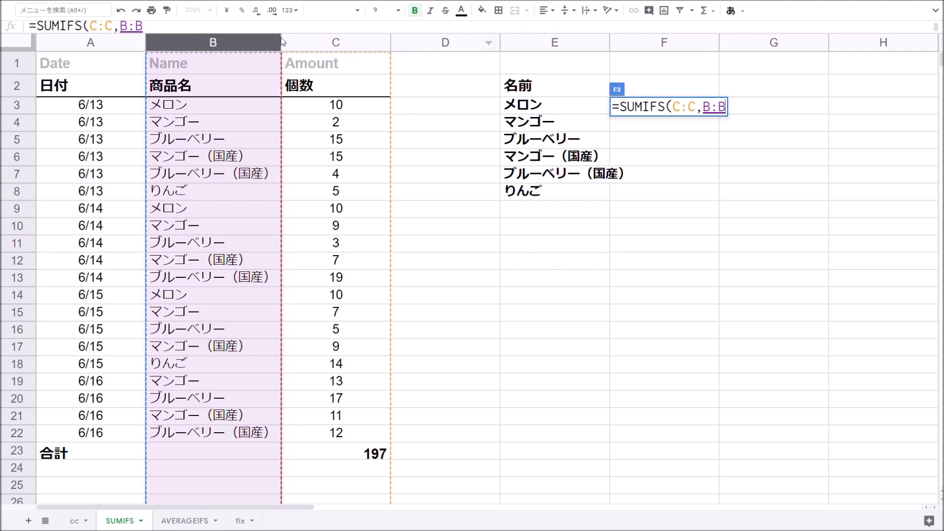
pyautogui.write(',')
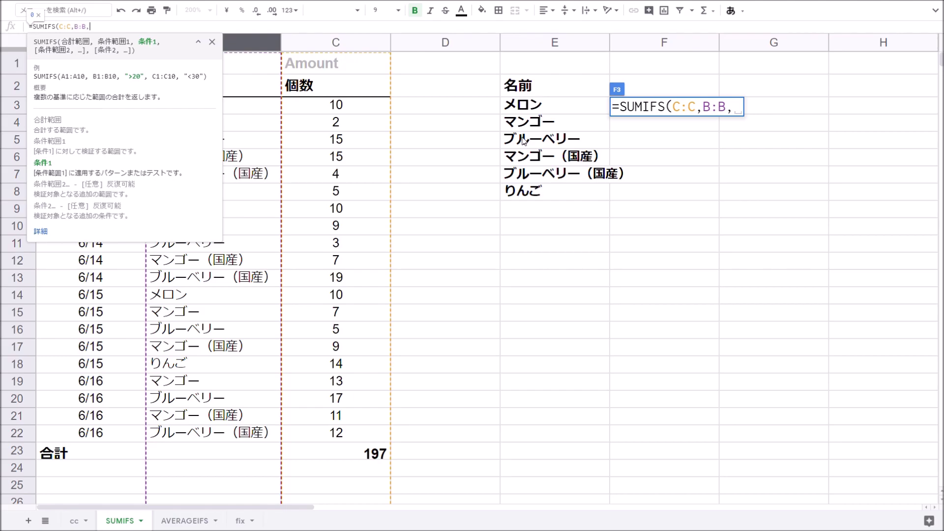
pyautogui.write('""')
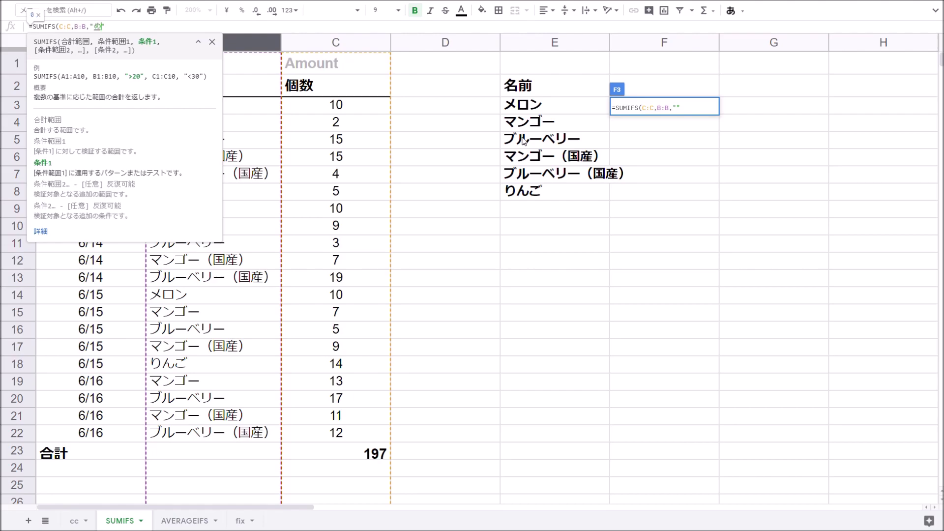
pyautogui.write('メロン')
pyautogui.press('Return')
pyautogui.press('Return')
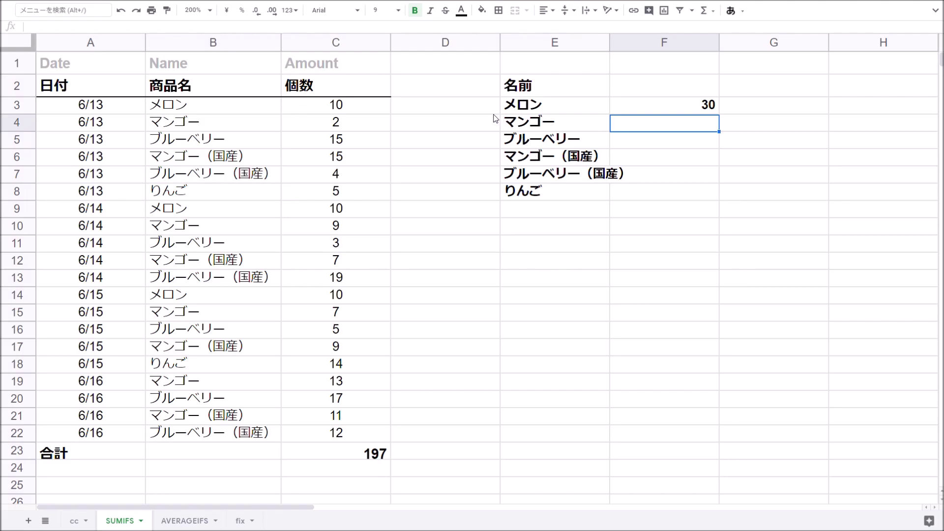
pyautogui.click(333, 106)
pyautogui.keyDown('ctrl'); pyautogui.click(344, 210); pyautogui.keyUp('ctrl')
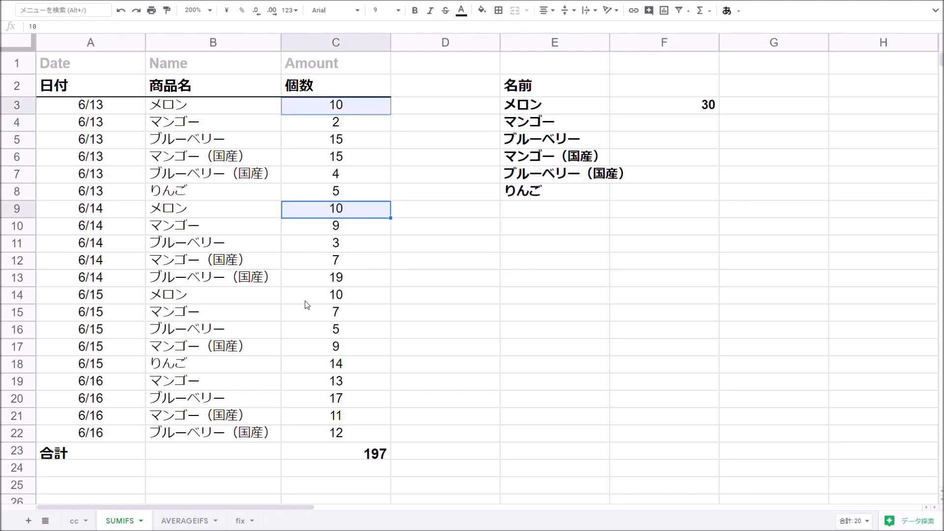
pyautogui.keyDown('ctrl'); pyautogui.click(335, 295); pyautogui.keyUp('ctrl')
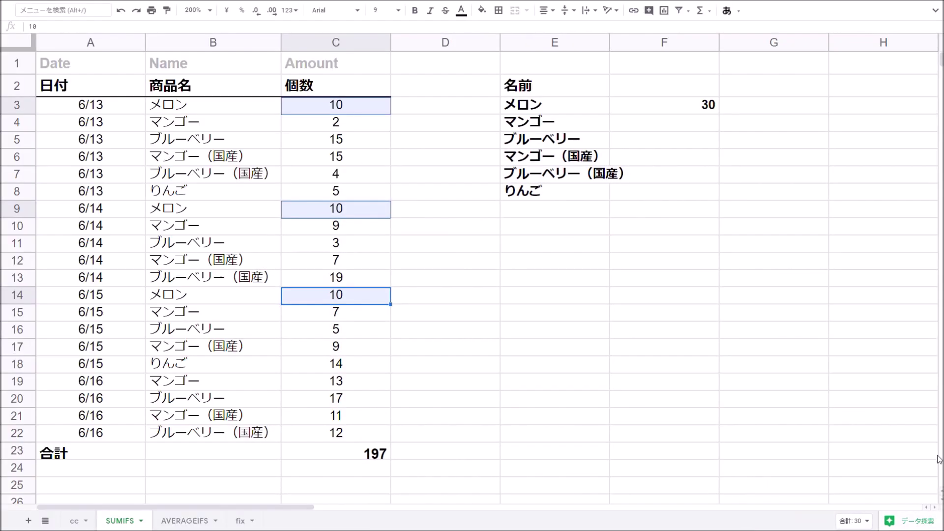
pyautogui.scroll(-1, 736, 446)
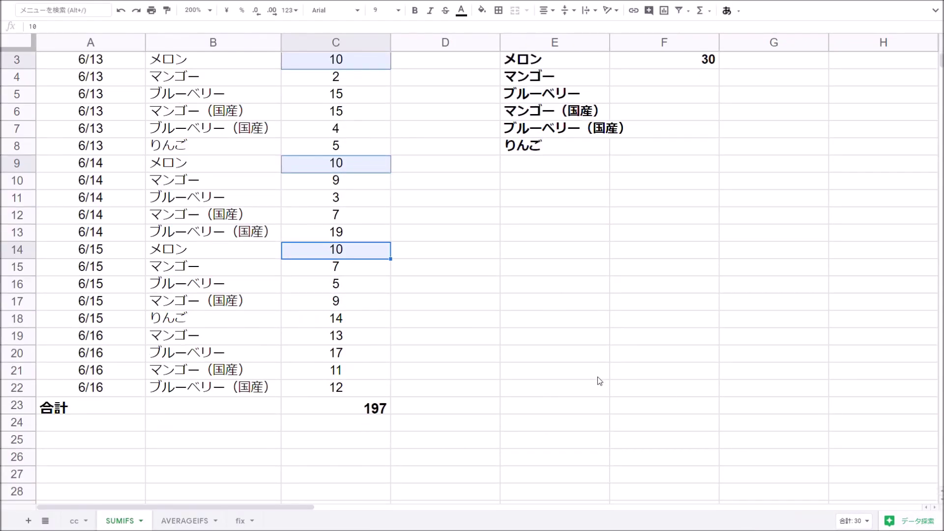
pyautogui.scroll(1, 597, 375)
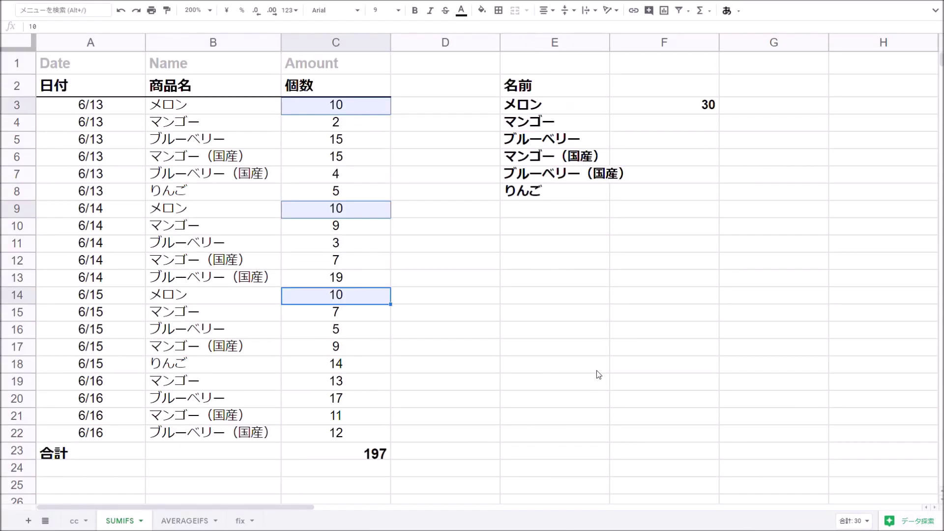
pyautogui.click(669, 110)
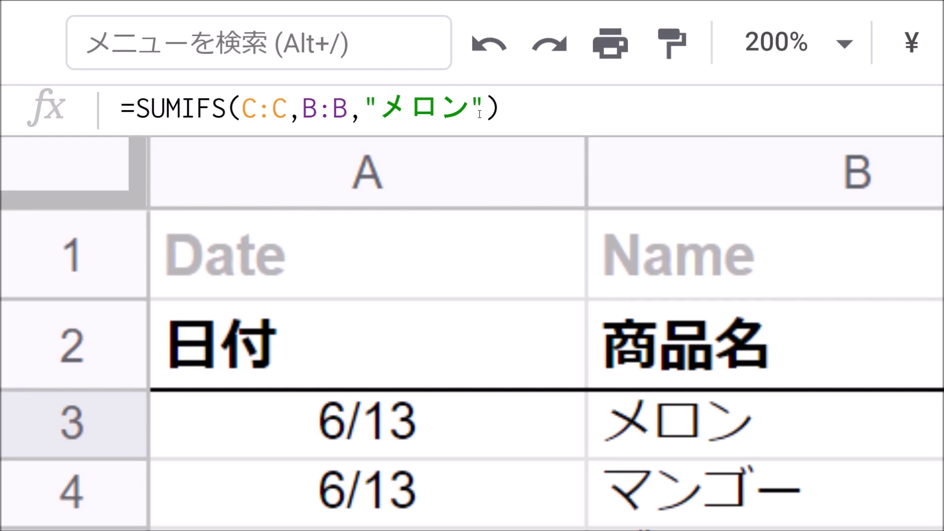
# - Replace the fixed "メロン" criterion in F3 with cell E3, giving =SUMIFS(C:C,B:B,E3)
pyautogui.click(486, 111)
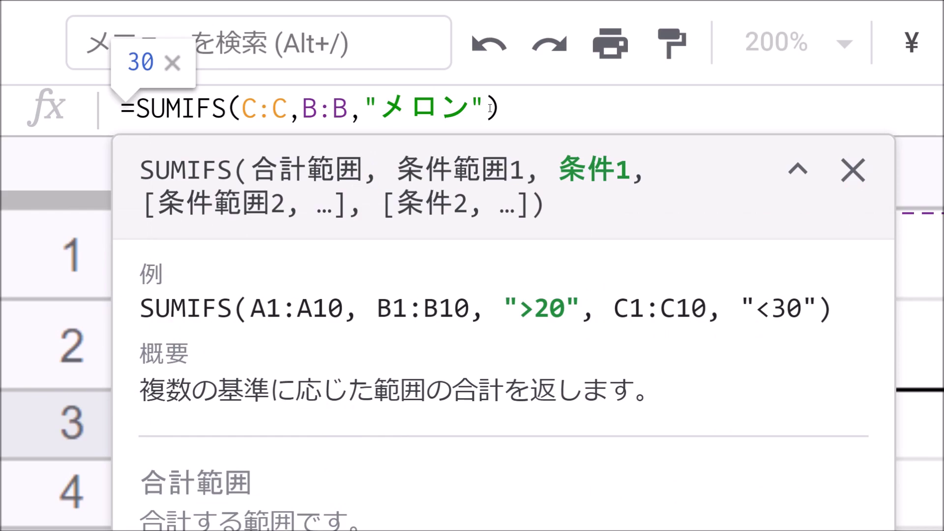
pyautogui.press('BackSpace')
pyautogui.press('BackSpace')
pyautogui.press('BackSpace')
pyautogui.press('BackSpace')
pyautogui.press('BackSpace')
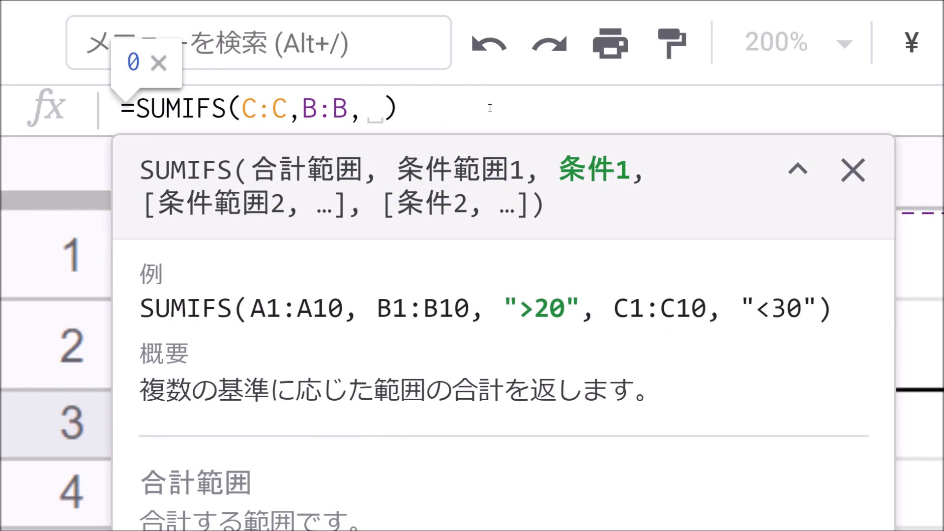
pyautogui.press('Left')
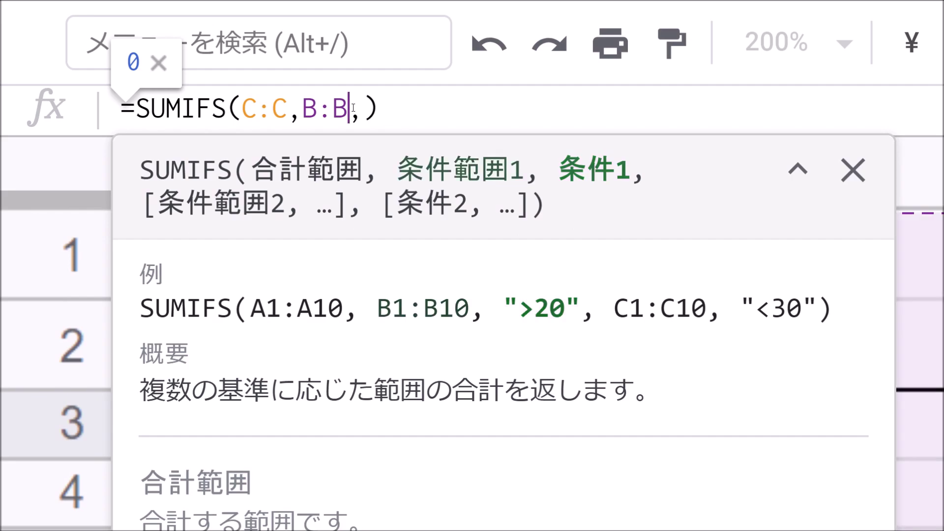
pyautogui.press('Right')
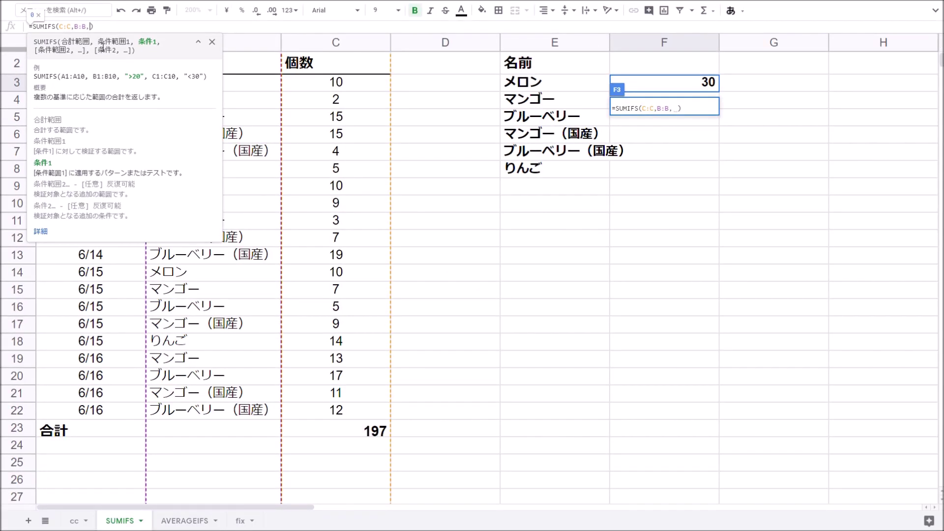
pyautogui.click(538, 89)
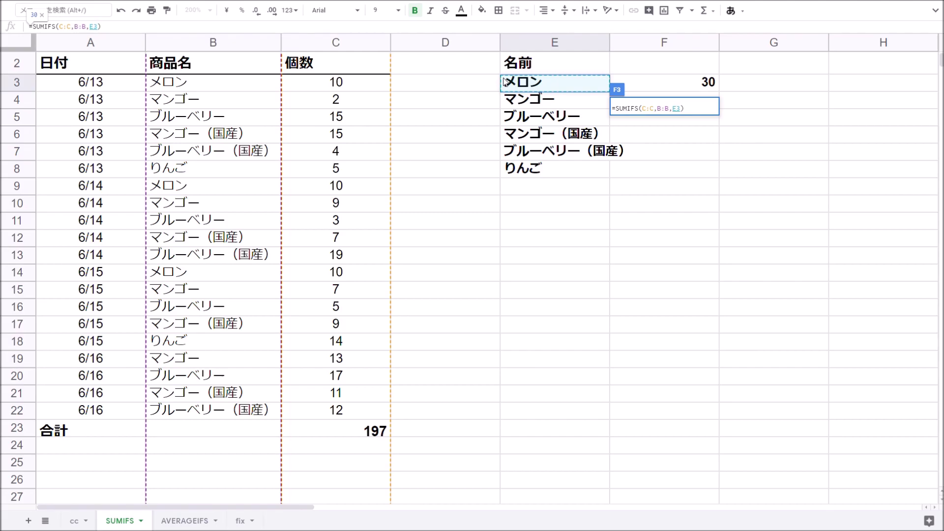
pyautogui.press('Return')
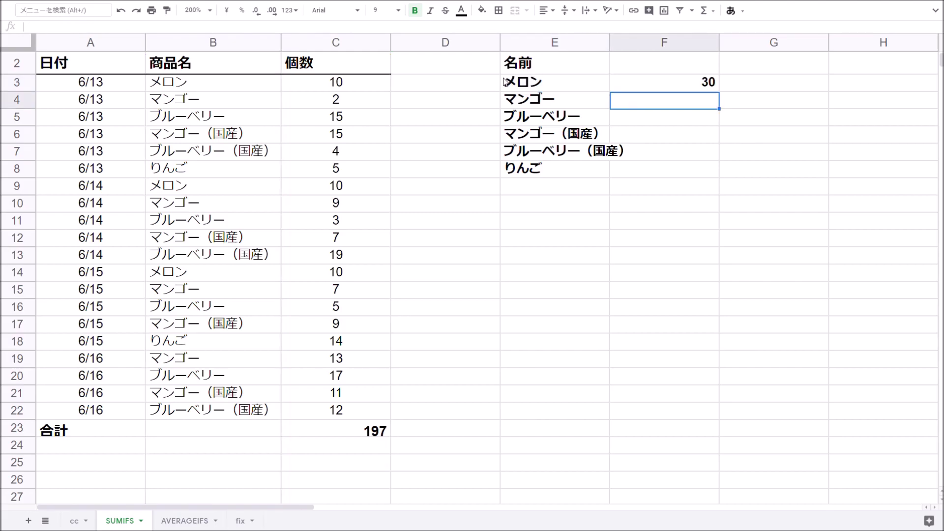
pyautogui.click(703, 83)
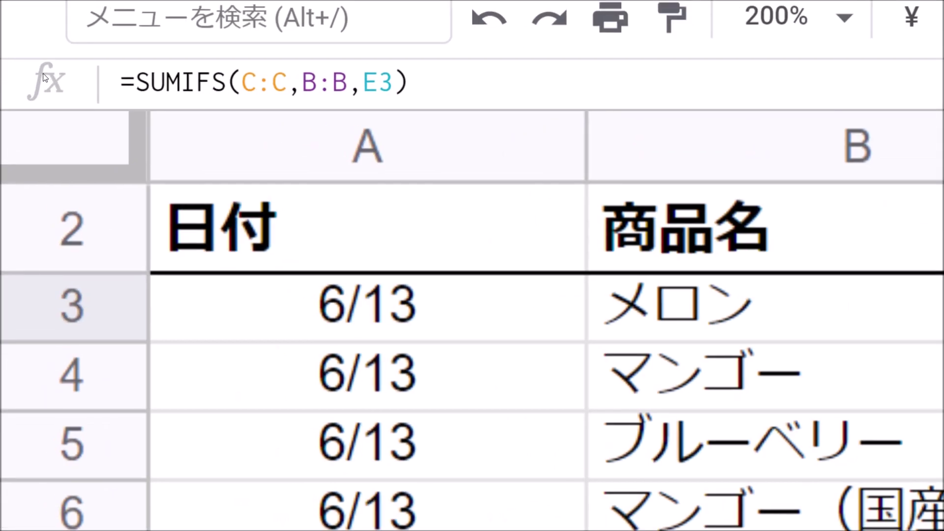
pyautogui.click(255, 88)
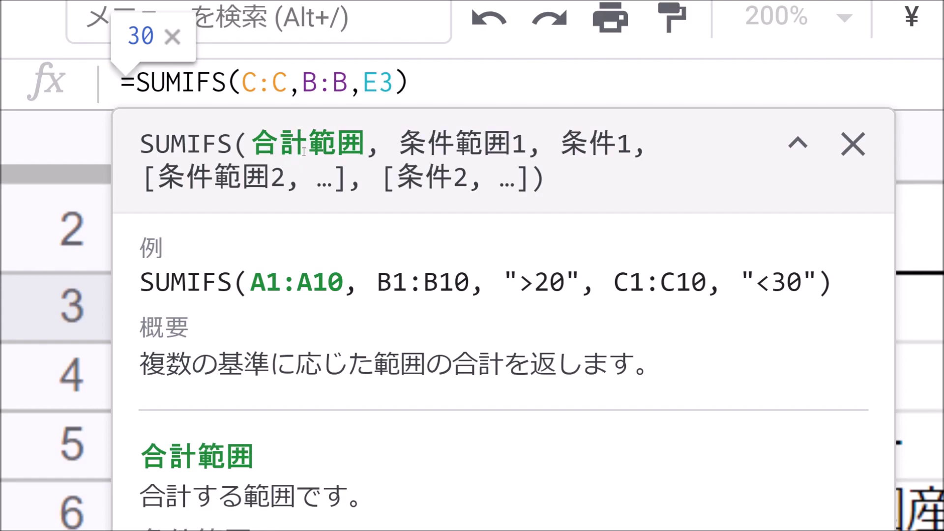
pyautogui.click(319, 85)
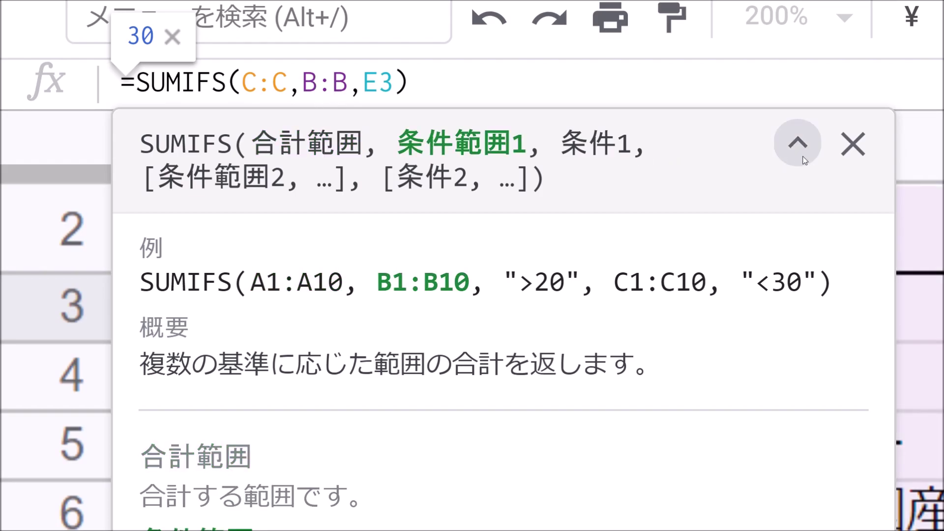
pyautogui.click(853, 145)
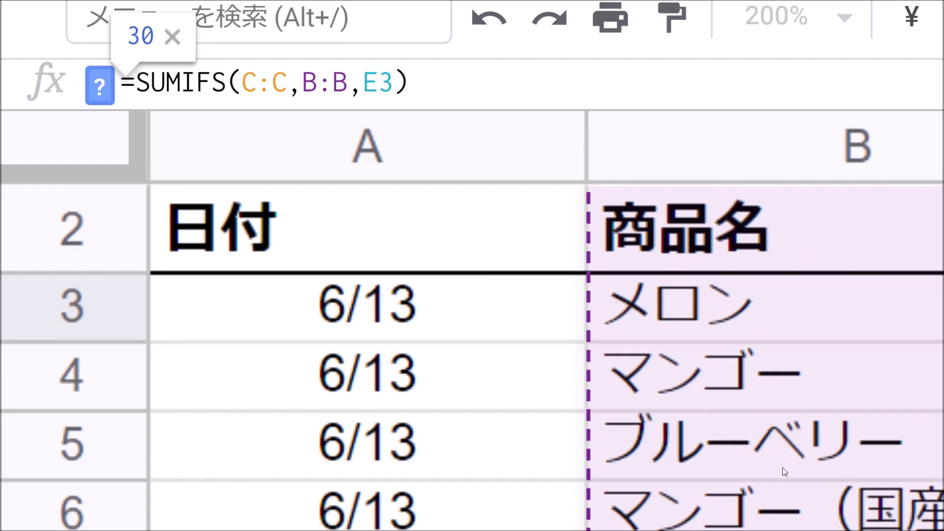
pyautogui.press('Right')
pyautogui.click(100, 86)
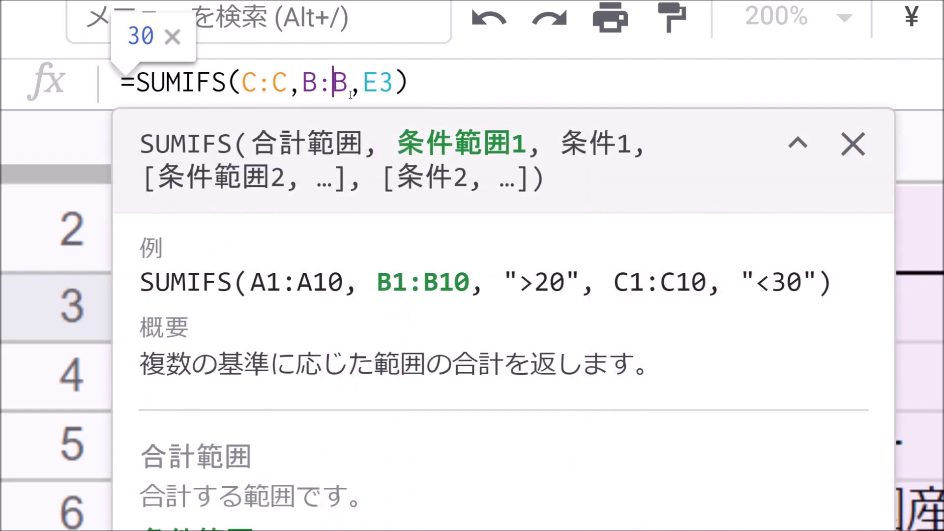
pyautogui.click(381, 89)
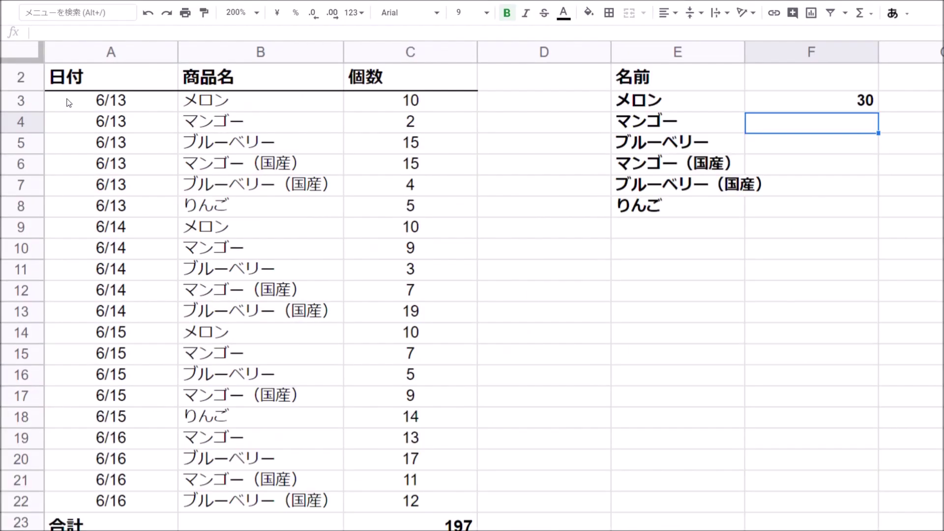
pyautogui.scroll(-2, 68, 97)
pyautogui.scroll(-1, 67, 97)
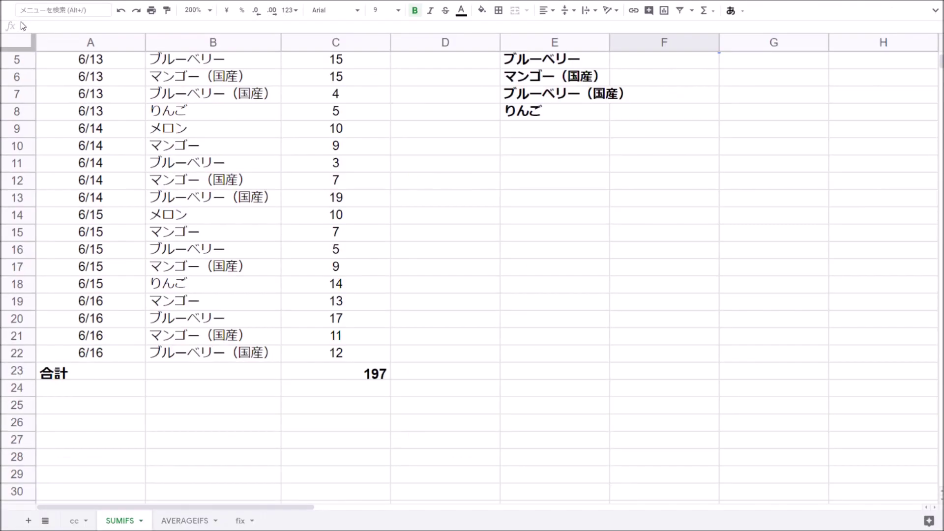
pyautogui.scroll(3, 599, 157)
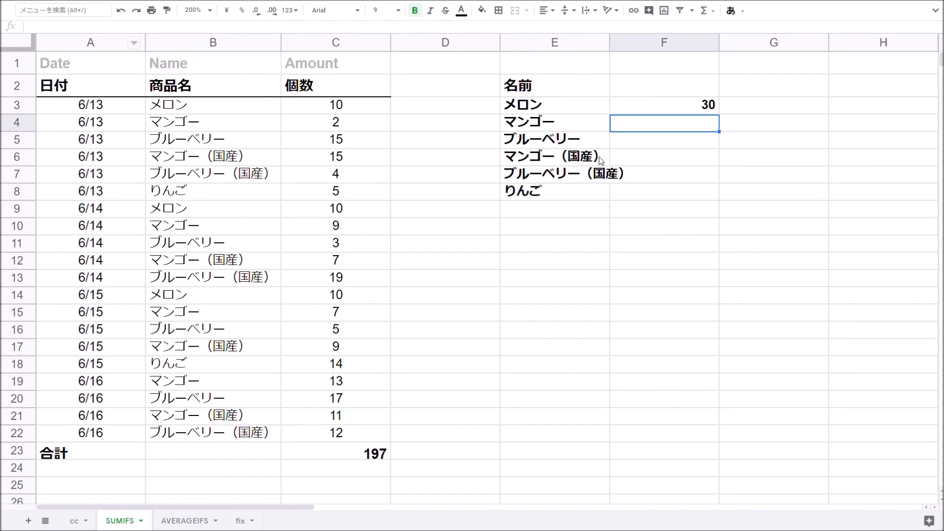
# - Fill F3's SUMIFS down through F8 so the totals read 31, 40, 42, 35 and 19
pyautogui.click(703, 112)
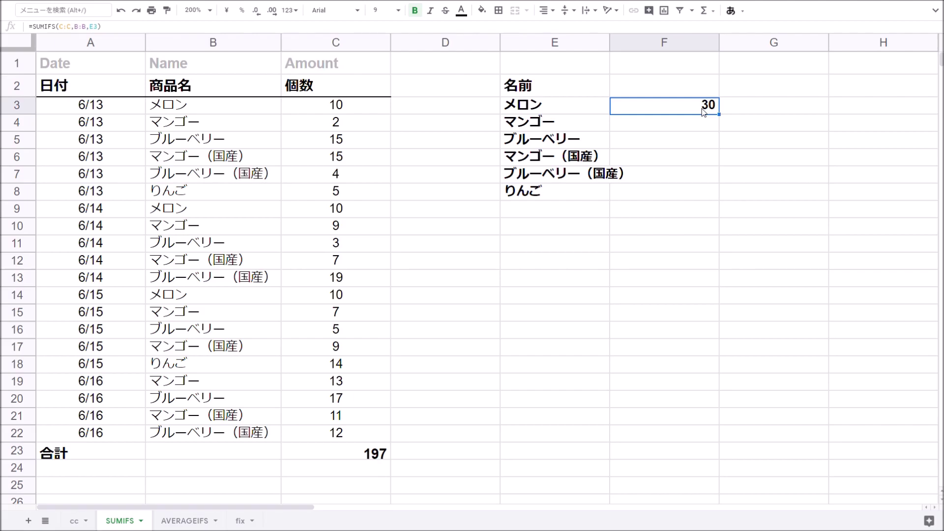
pyautogui.press('Down')
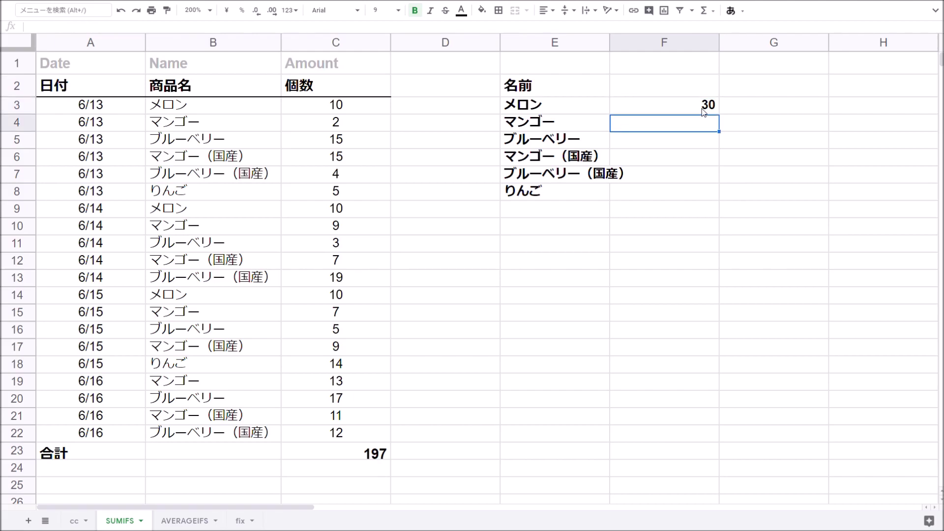
pyautogui.press('Down')
pyautogui.press('Up')
pyautogui.press('Up')
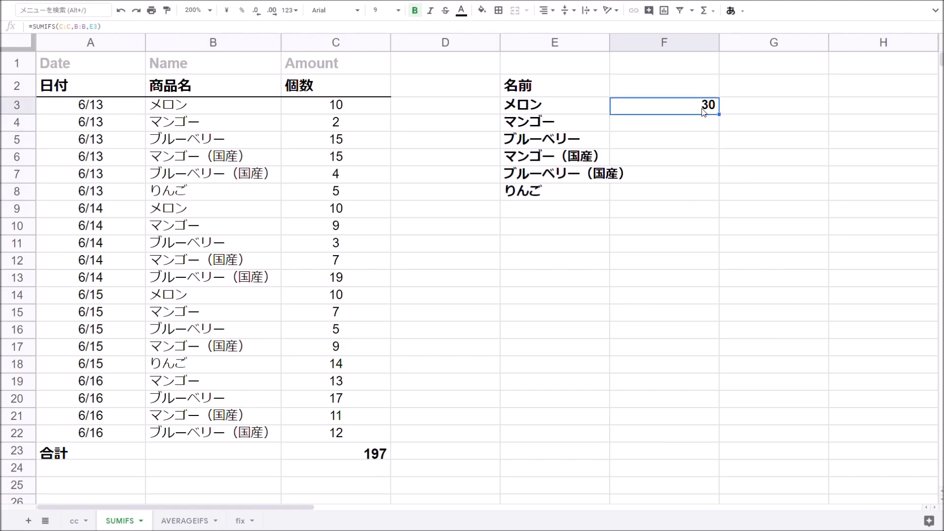
pyautogui.hotkey('shift', 'Down')
pyautogui.hotkey('shift', 'Down')
pyautogui.hotkey('shift', 'Down')
pyautogui.hotkey('shift', 'Down')
pyautogui.hotkey('shift', 'Down')
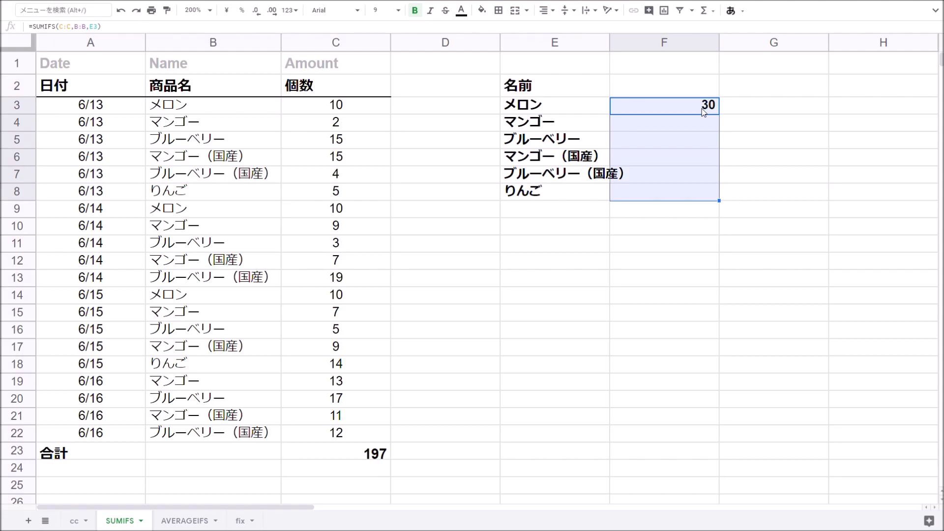
pyautogui.hotkey('ctrl', 'd')
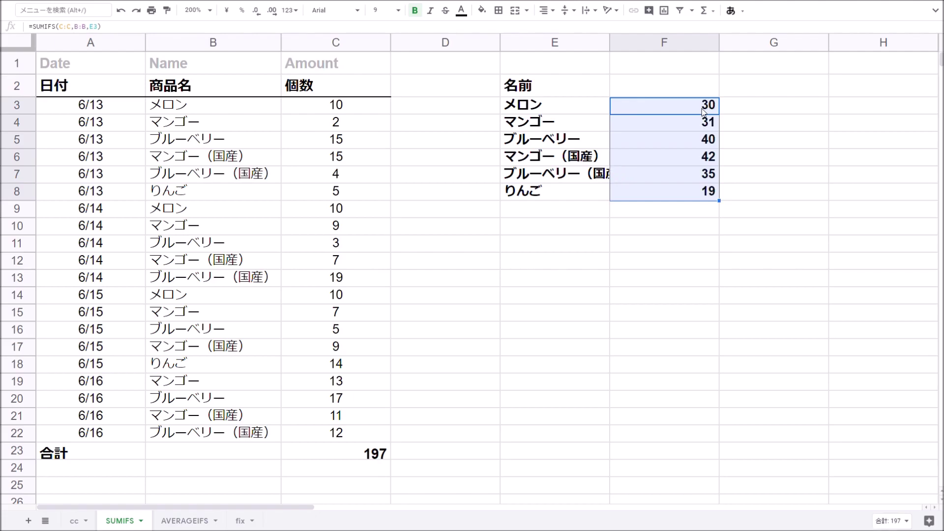
pyautogui.press('Down')
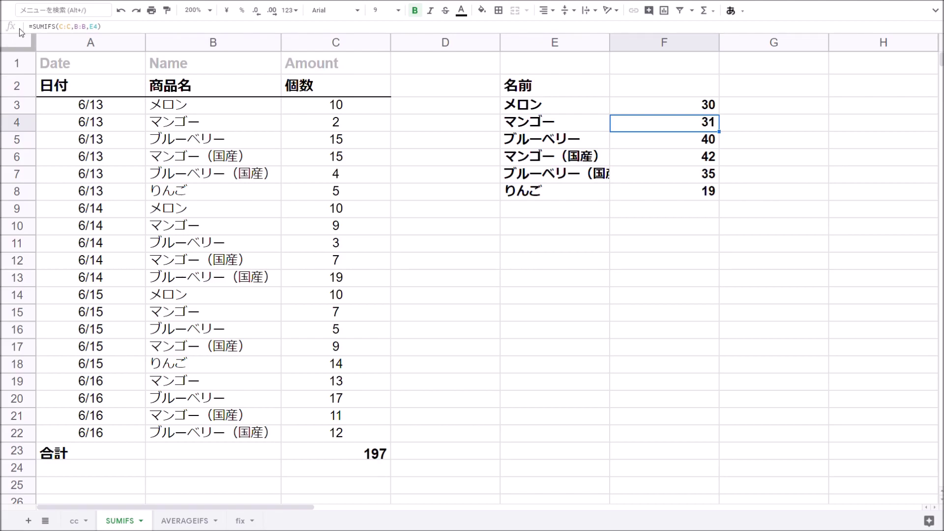
# - Check the E-cell references in F4:F8 and auto-fit column E to show ブルーベリー（国産）
pyautogui.doubleClick(705, 129)
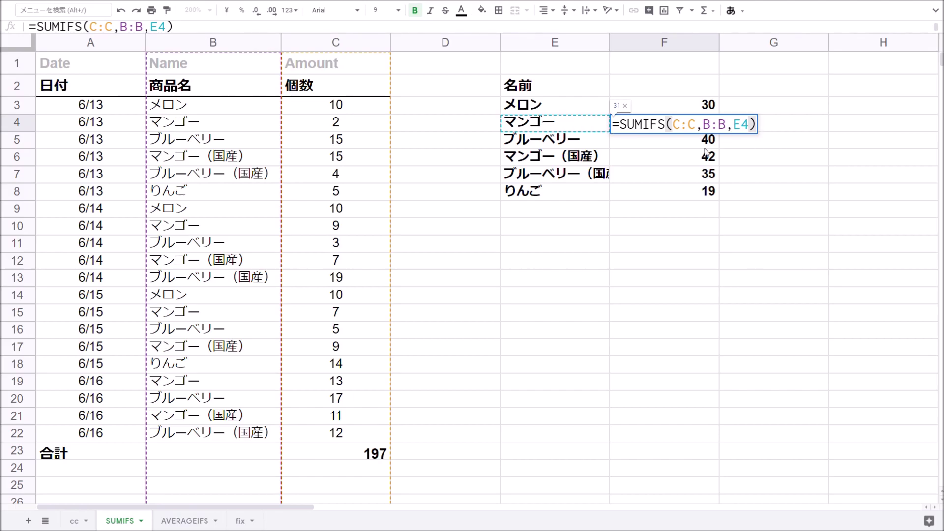
pyautogui.press('Return')
pyautogui.press('Return')
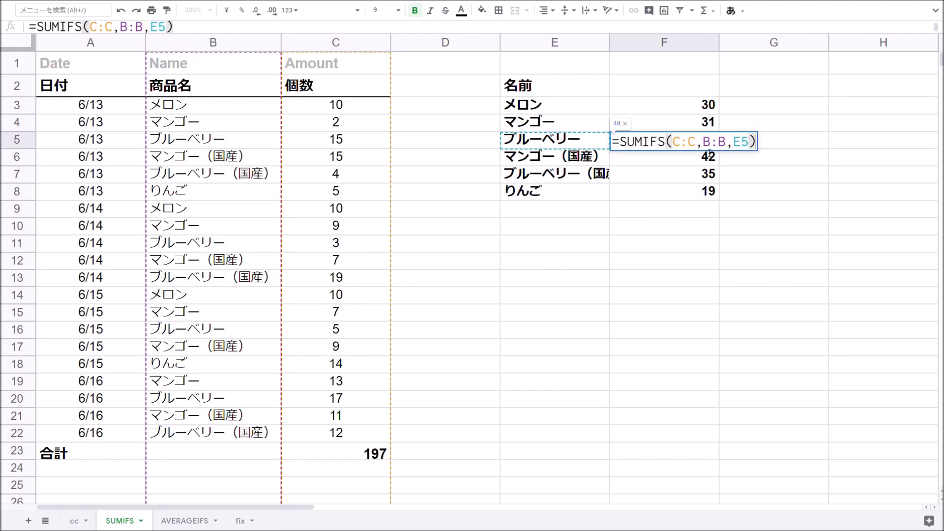
pyautogui.press('Return')
pyautogui.press('Return')
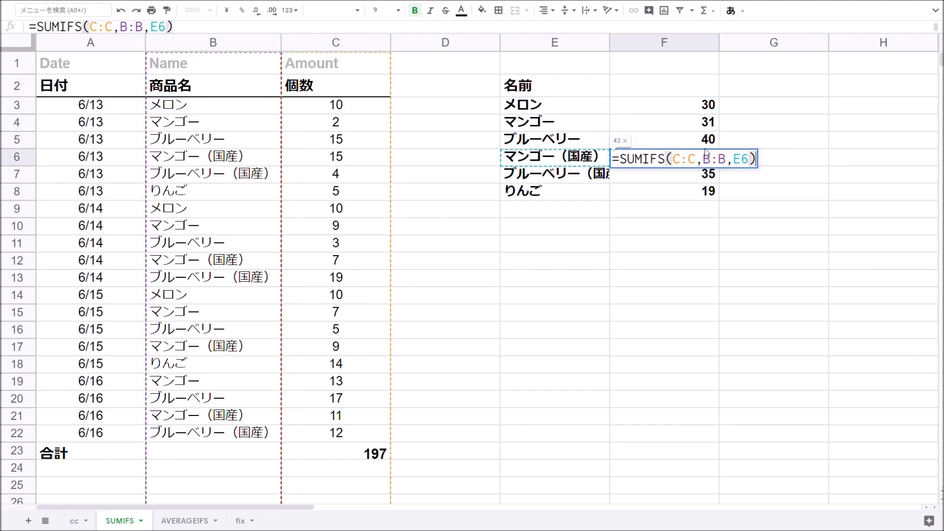
pyautogui.press('Return')
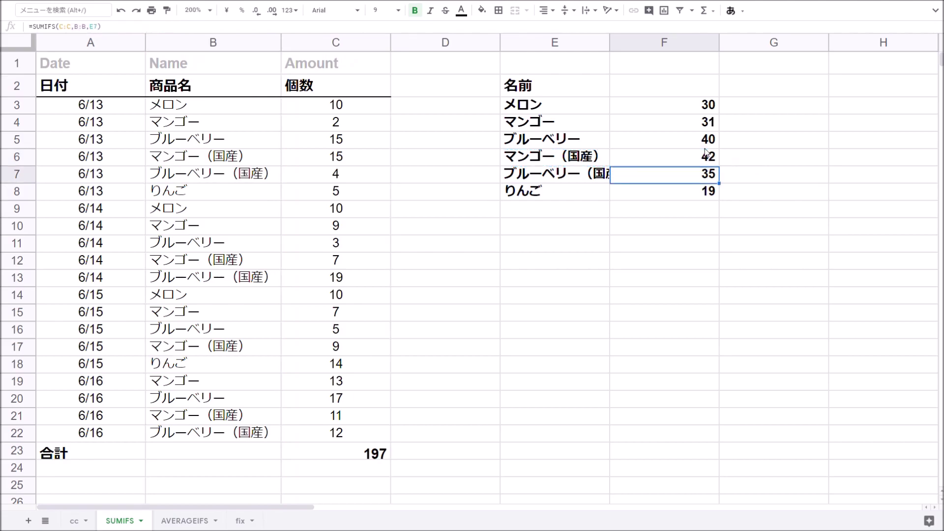
pyautogui.doubleClick(609, 41)
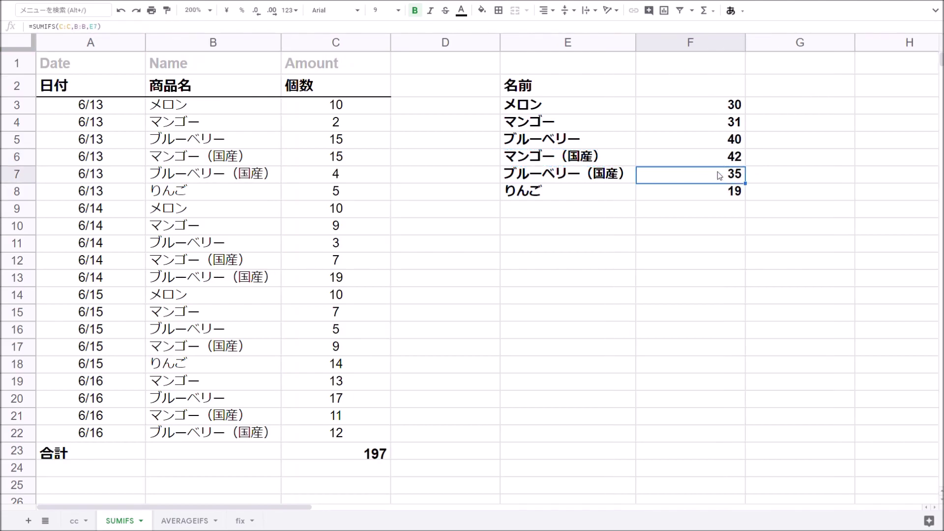
pyautogui.press('Down')
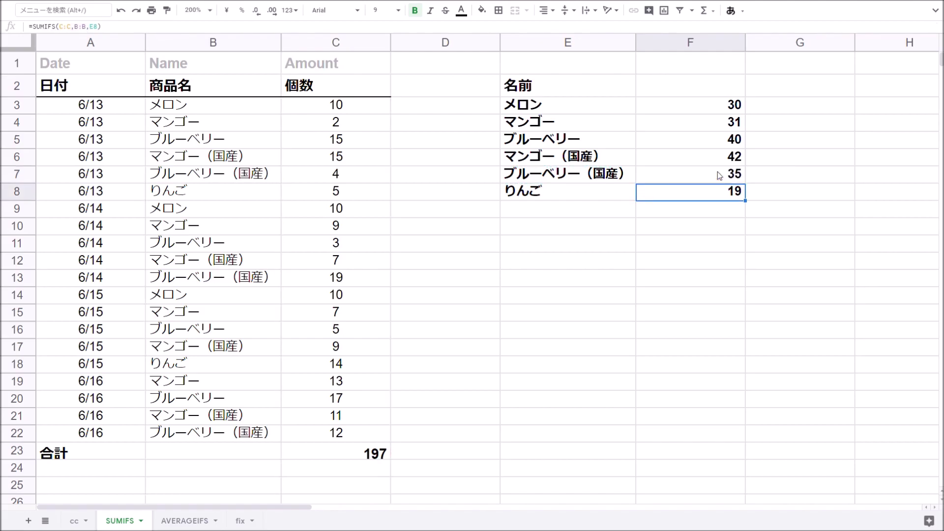
pyautogui.press('F2')
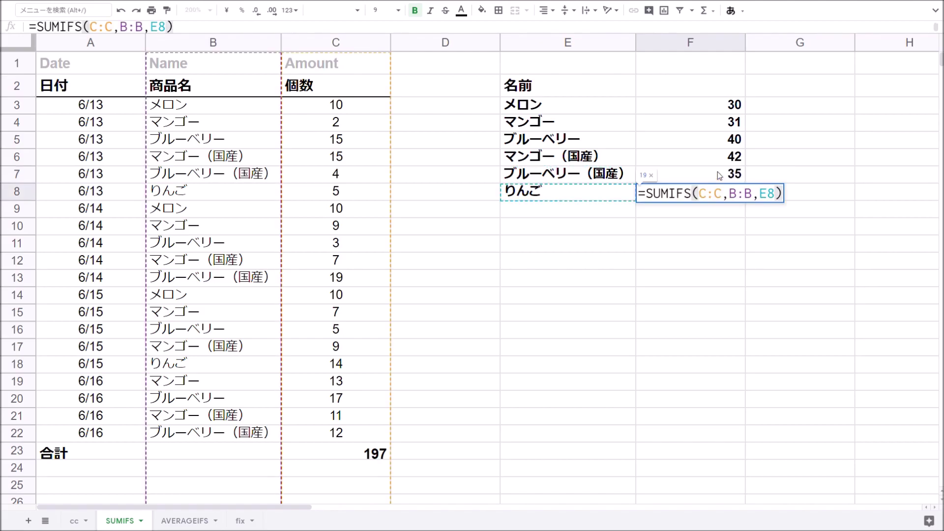
pyautogui.press('Return')
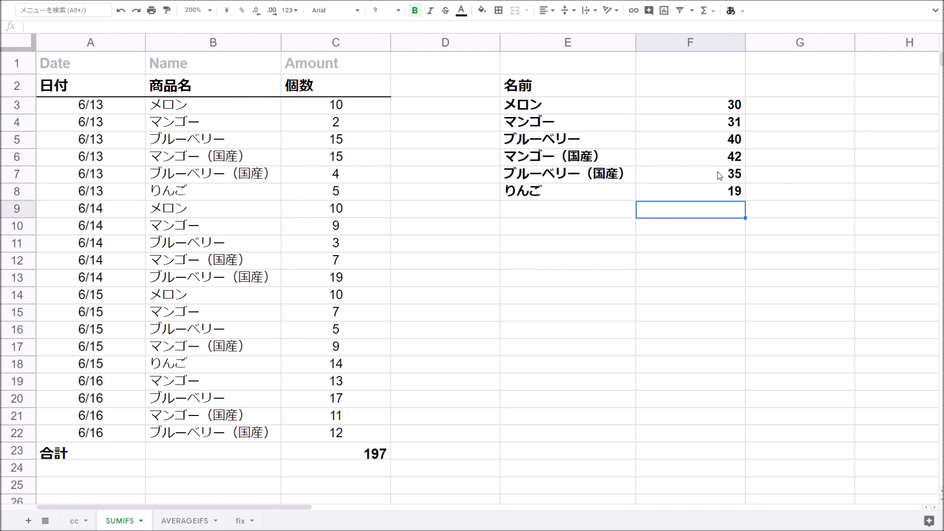
# - Inspect the マンゴー and ブルーベリー name variants and the マンゴー（国産） total formula
pyautogui.press('Up')
pyautogui.press('Up')
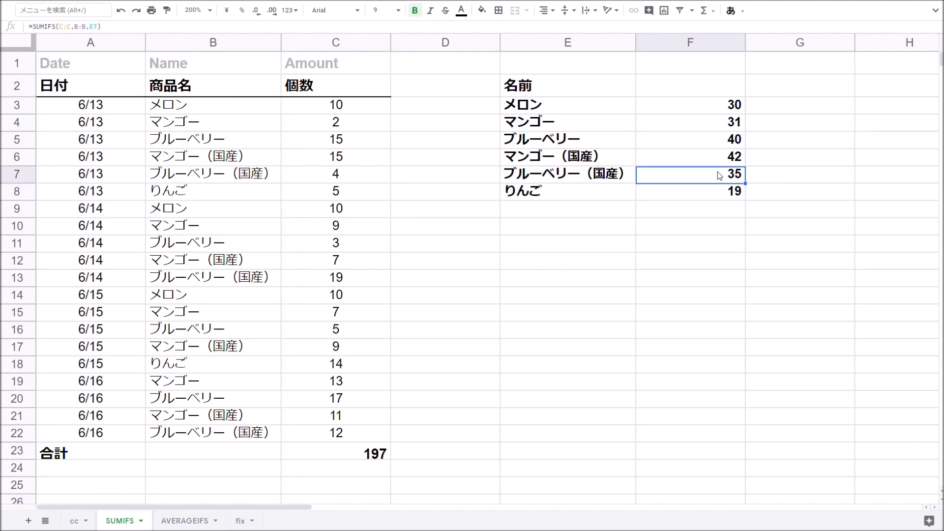
pyautogui.press('Up')
pyautogui.press('Up')
pyautogui.press('Up')
pyautogui.press('Up')
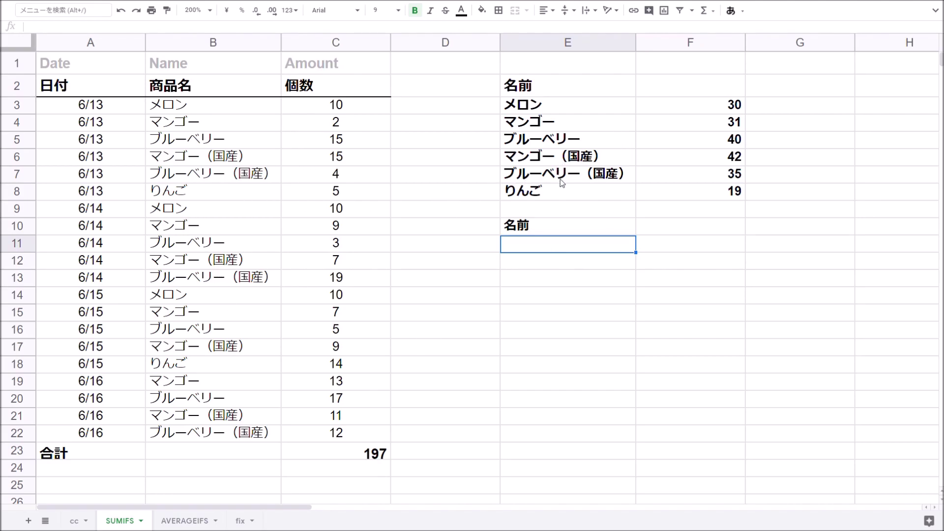
pyautogui.click(572, 158)
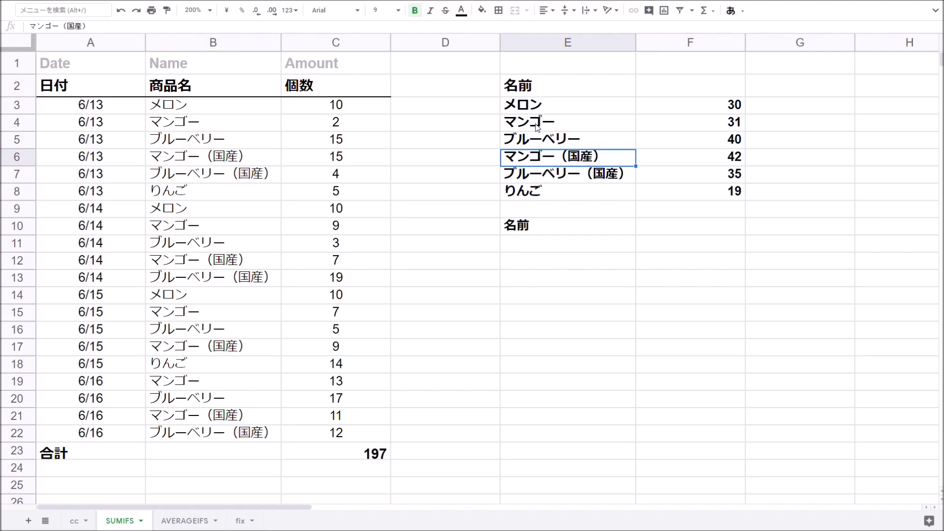
pyautogui.click(517, 126)
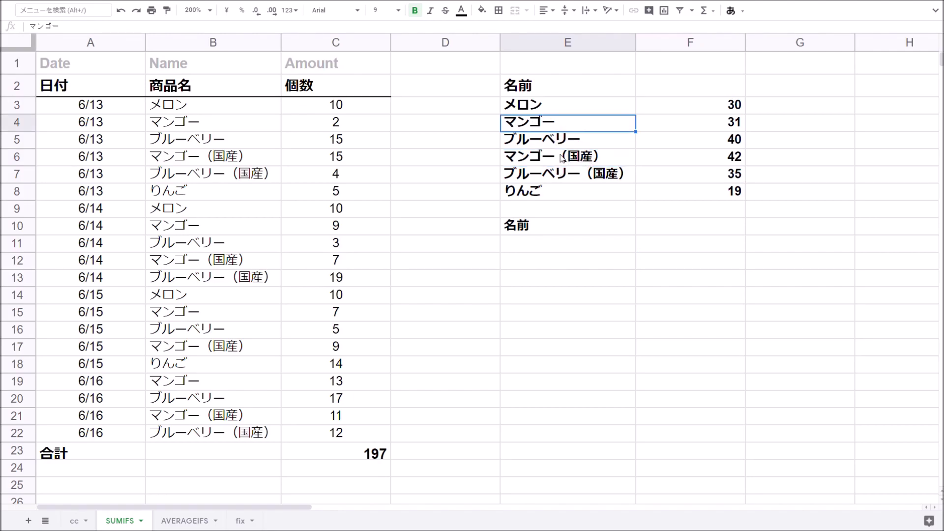
pyautogui.click(554, 141)
pyautogui.click(563, 178)
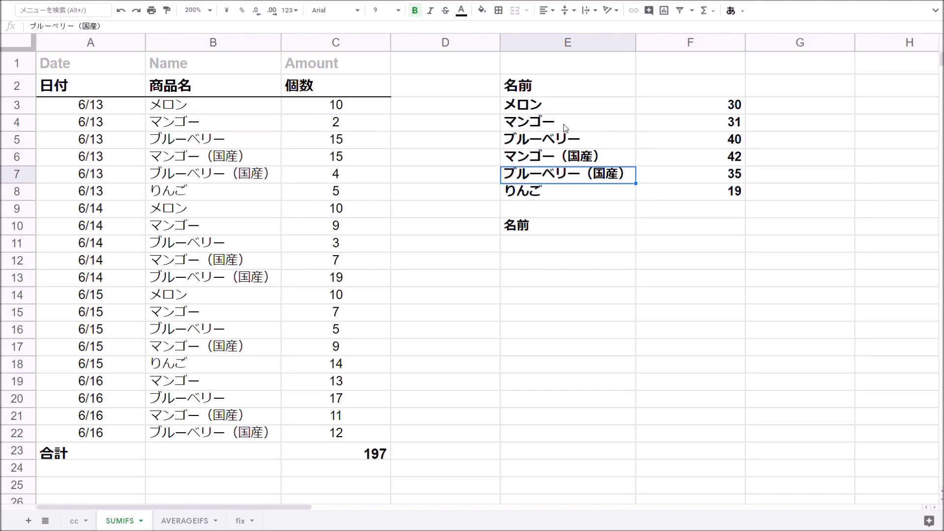
pyautogui.click(735, 161)
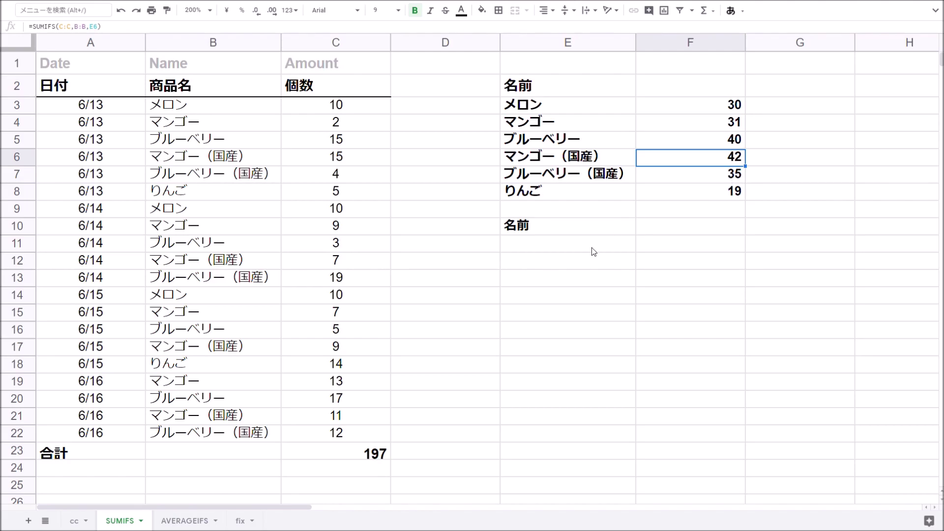
# - Copy マンゴー into E11 and ブルーベリー into E12 under the second 名前 heading
pyautogui.click(568, 123)
pyautogui.hotkey('ctrl', 'c')
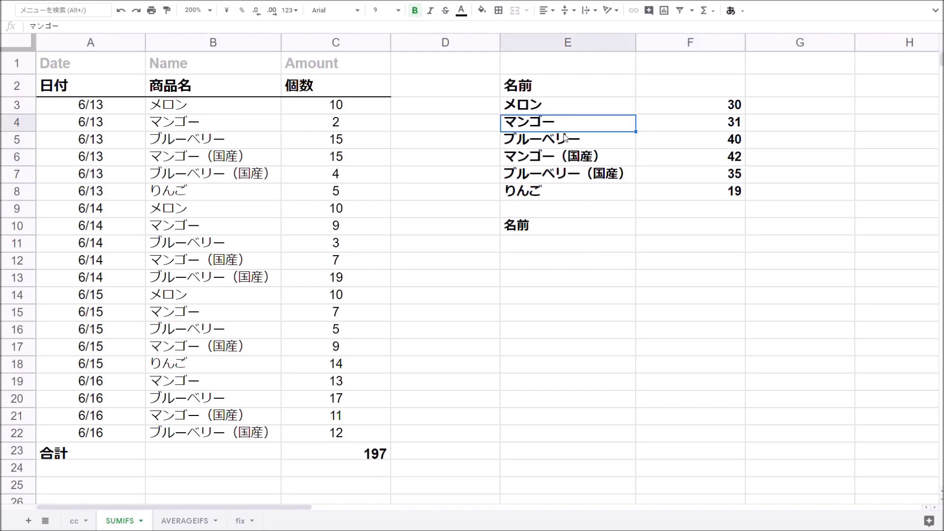
pyautogui.click(553, 248)
pyautogui.hotkey('ctrl', 'v')
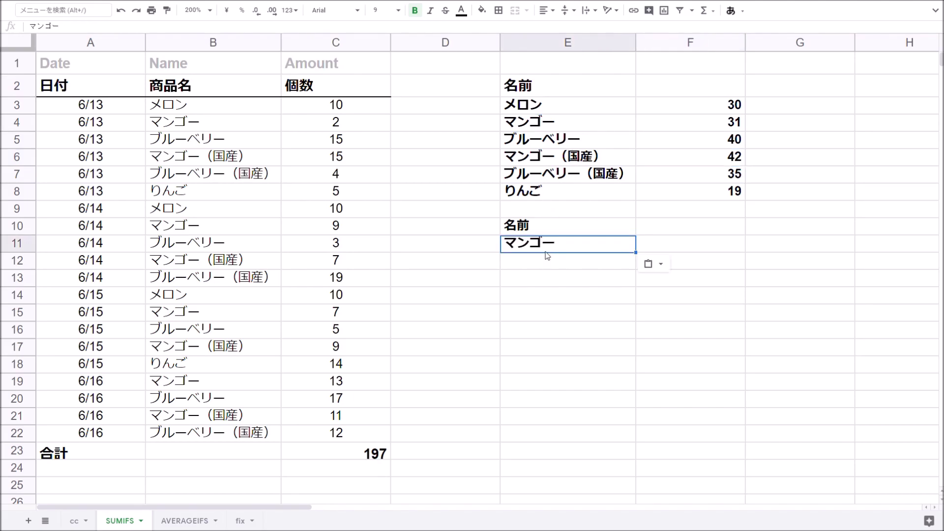
pyautogui.click(564, 144)
pyautogui.hotkey('ctrl', 'c')
pyautogui.click(574, 261)
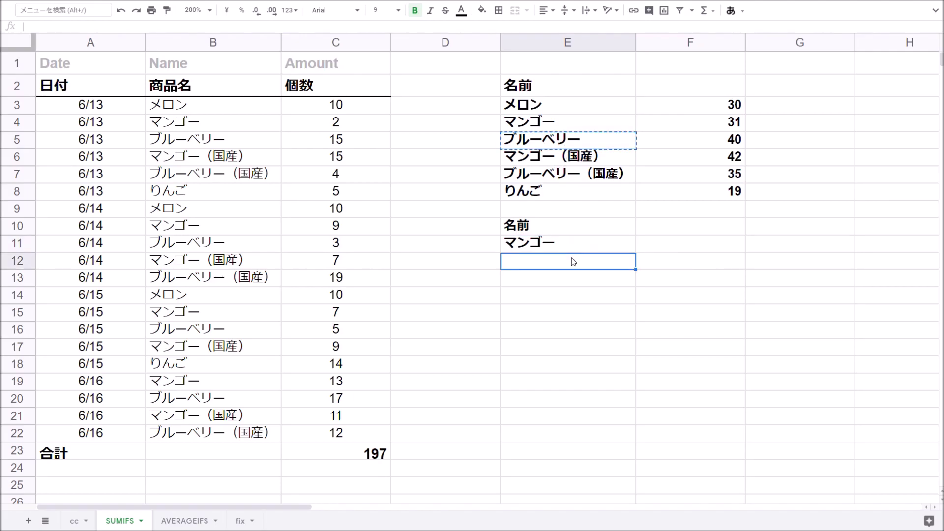
pyautogui.hotkey('ctrl', 'v')
pyautogui.click(688, 248)
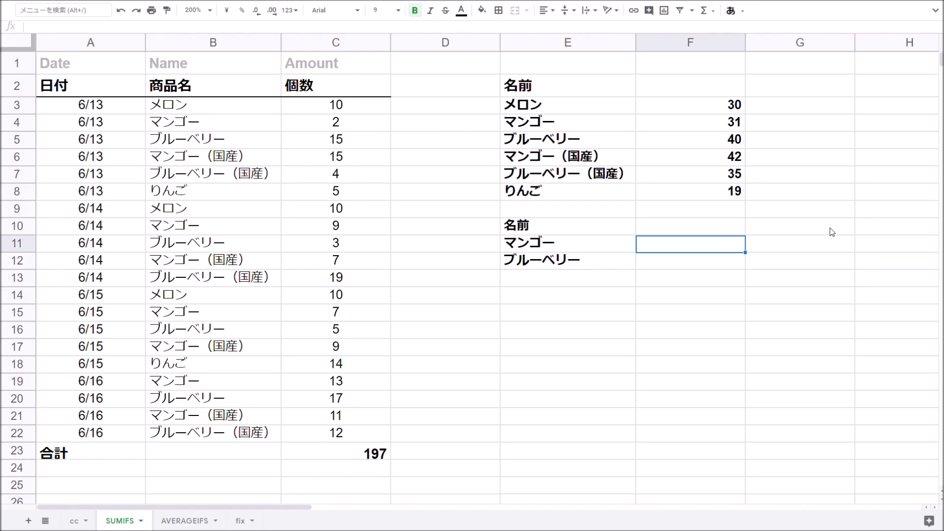
# - Enter =SUMIFS(C:C,B:B,E11) in F11 so the マンゴー total shows 31
pyautogui.write('=')
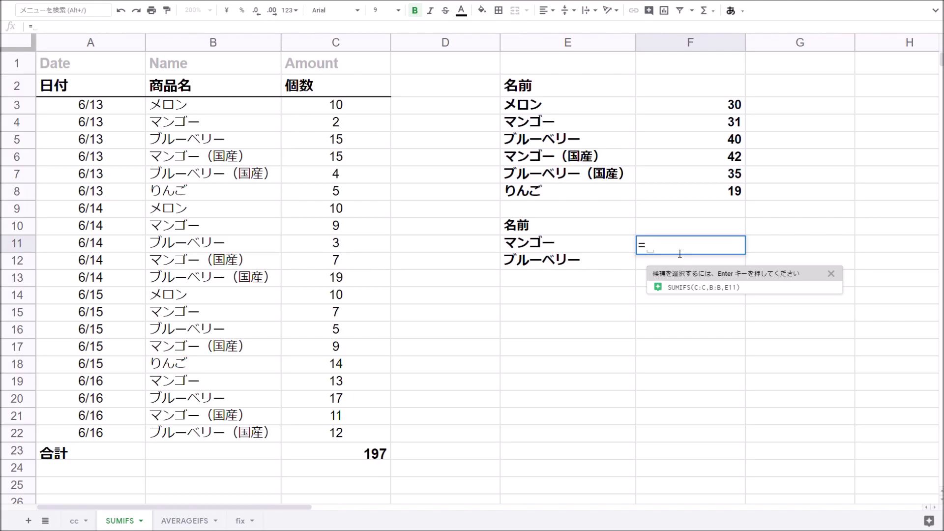
pyautogui.write('SUMIF')
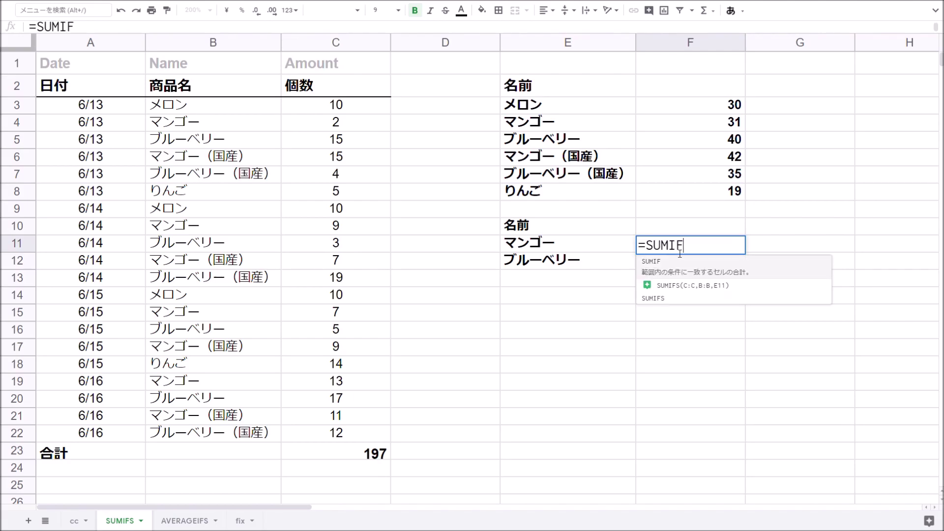
pyautogui.write('S')
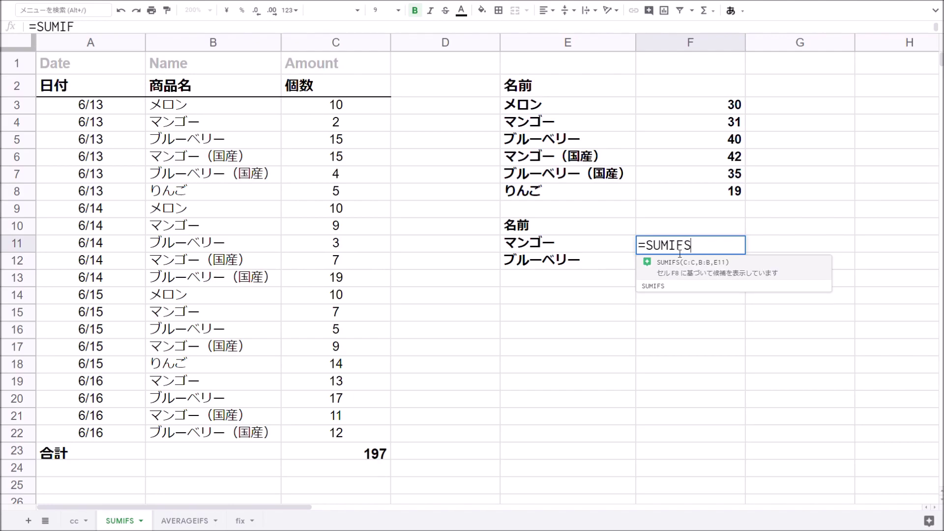
pyautogui.press('Tab')
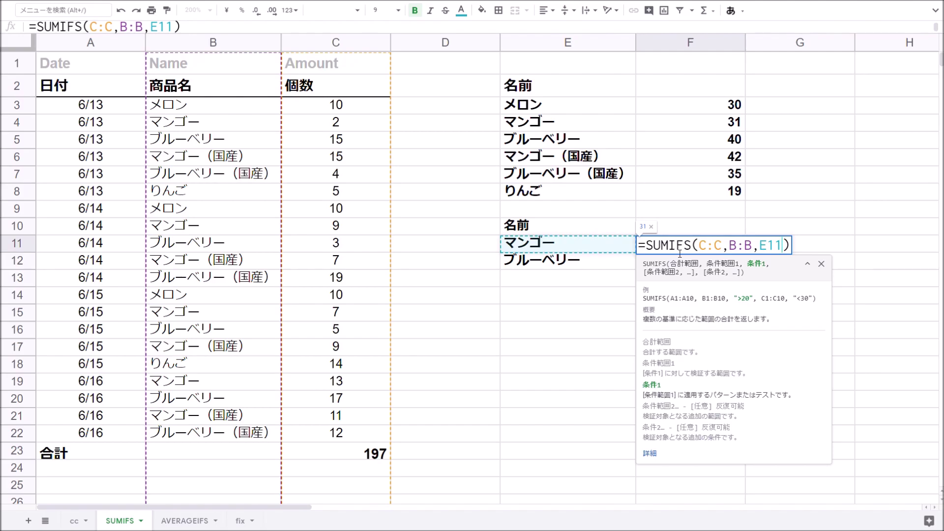
pyautogui.press('BackSpace')
pyautogui.press('BackSpace')
pyautogui.press('BackSpace')
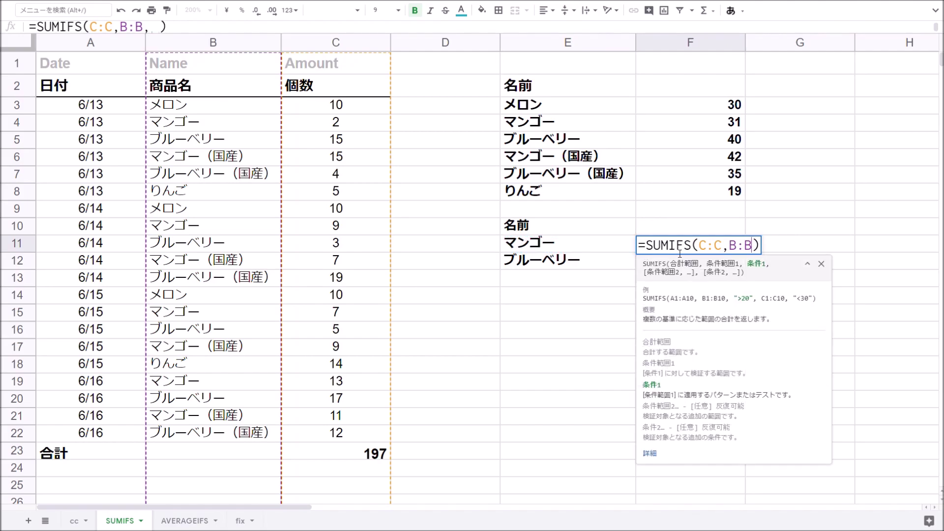
pyautogui.press('BackSpace')
pyautogui.press('BackSpace')
pyautogui.press('BackSpace')
pyautogui.press('BackSpace')
pyautogui.press('BackSpace')
pyautogui.press('BackSpace')
pyautogui.press('BackSpace')
pyautogui.press('BackSpace')
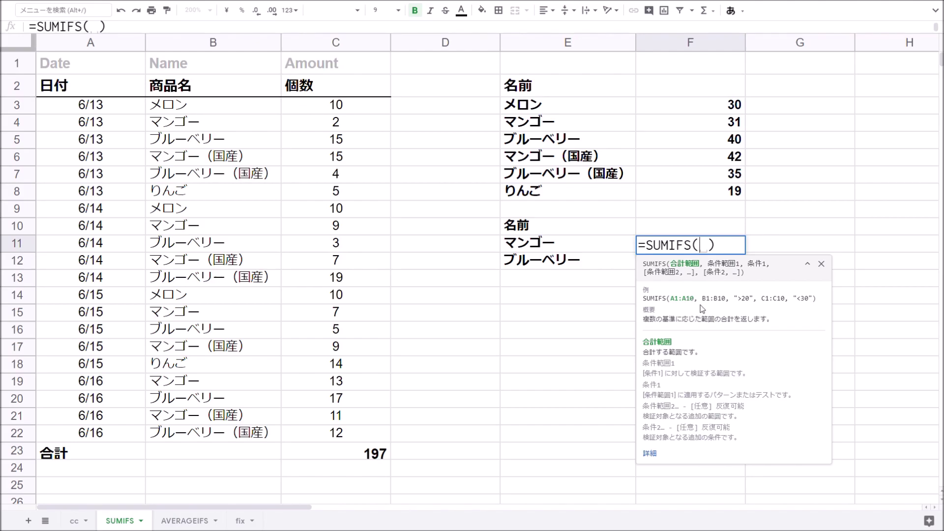
pyautogui.click(333, 44)
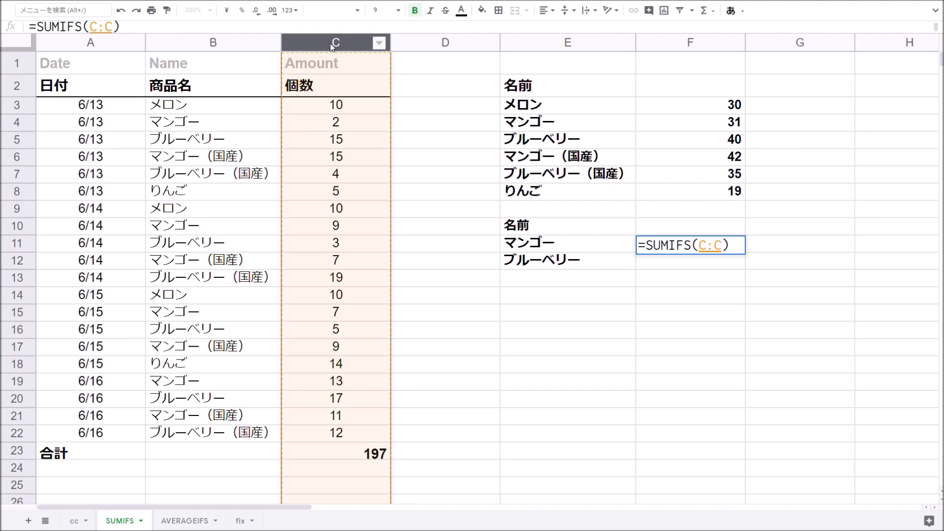
pyautogui.write(',')
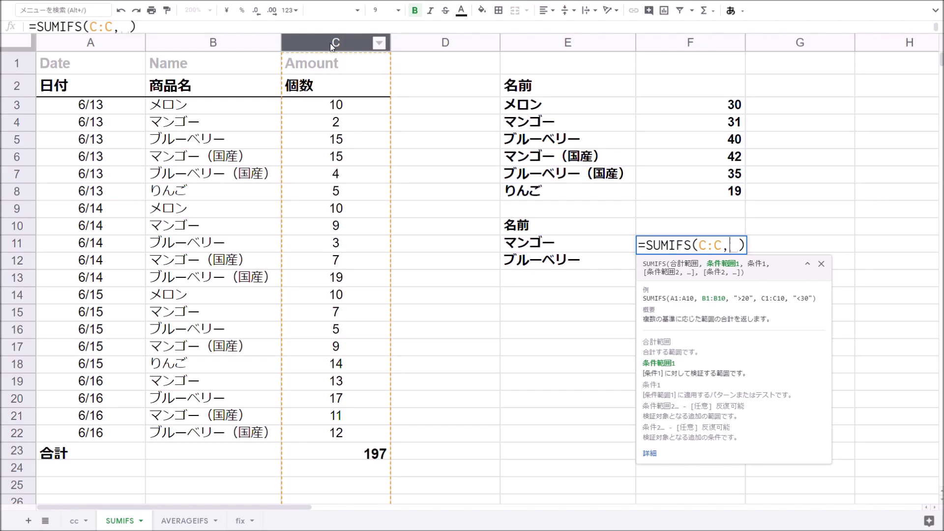
pyautogui.click(232, 47)
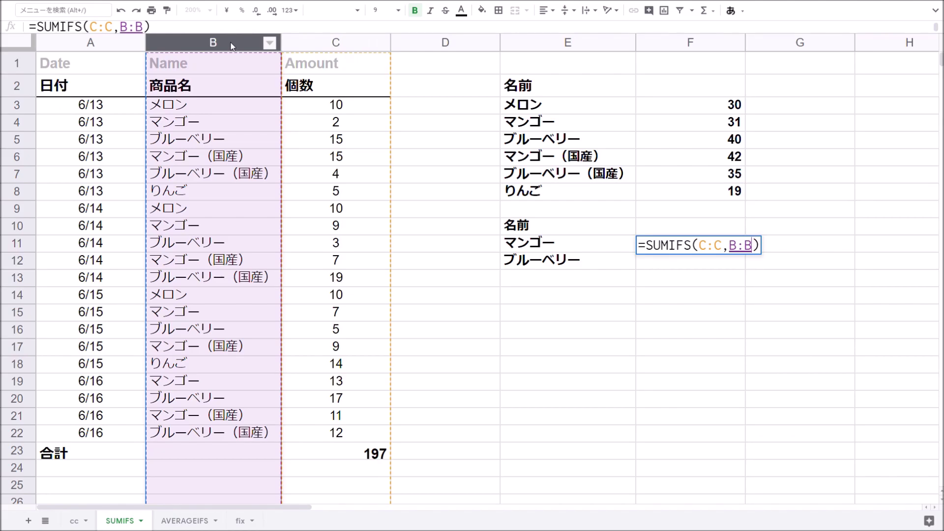
pyautogui.write(',')
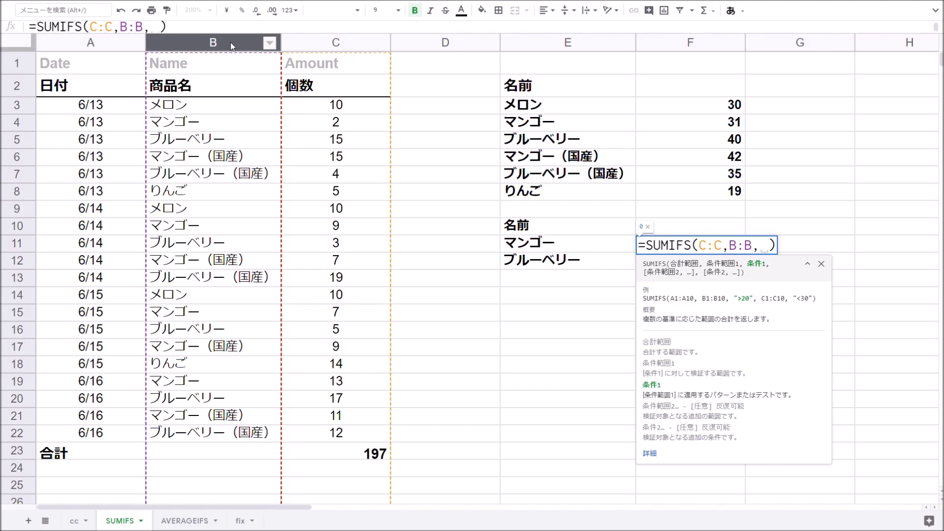
pyautogui.click(538, 246)
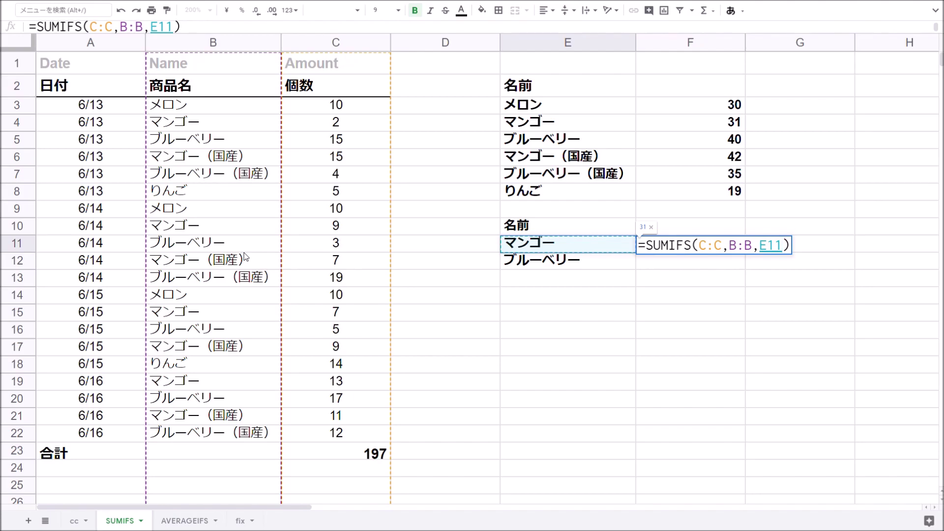
pyautogui.press('Return')
pyautogui.press('Up')
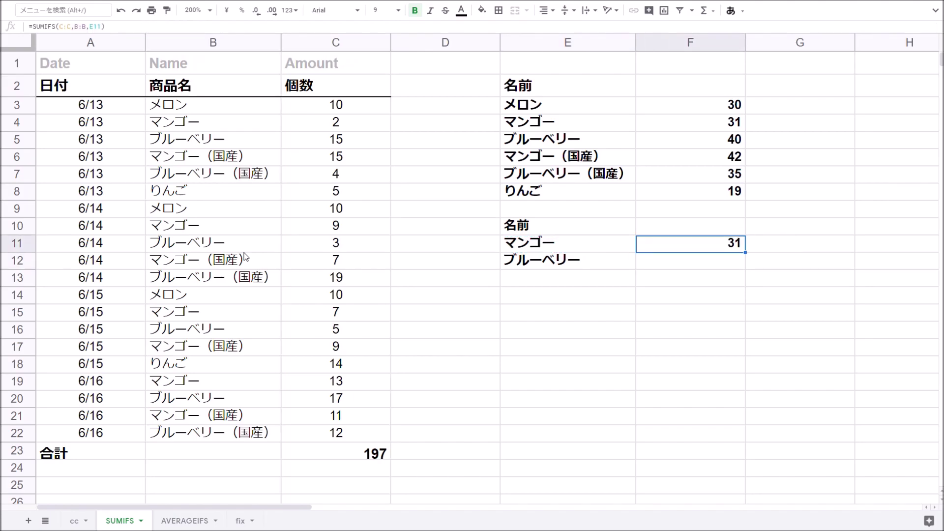
# - Compare with the original マンゴー total, then edit F11's =SUMIFS(C:C,B:B,E11) in the formula bar
pyautogui.click(727, 124)
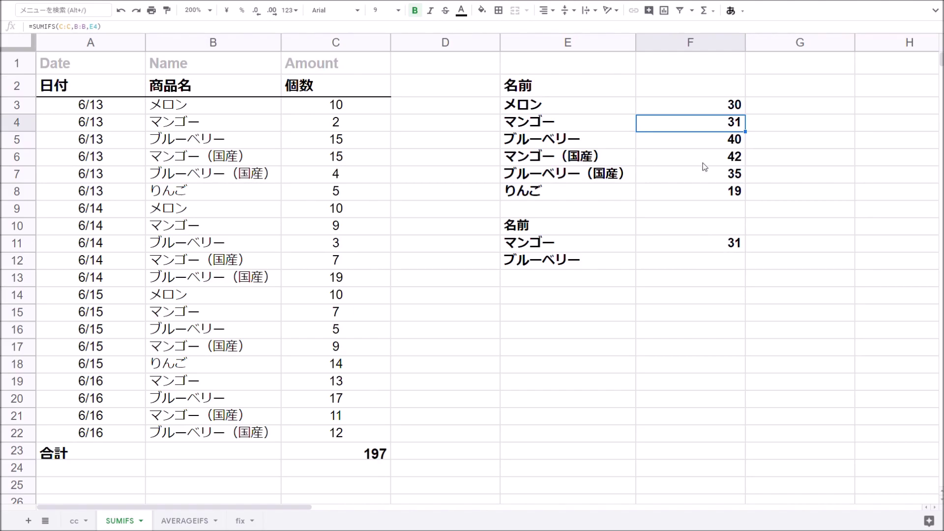
pyautogui.click(723, 246)
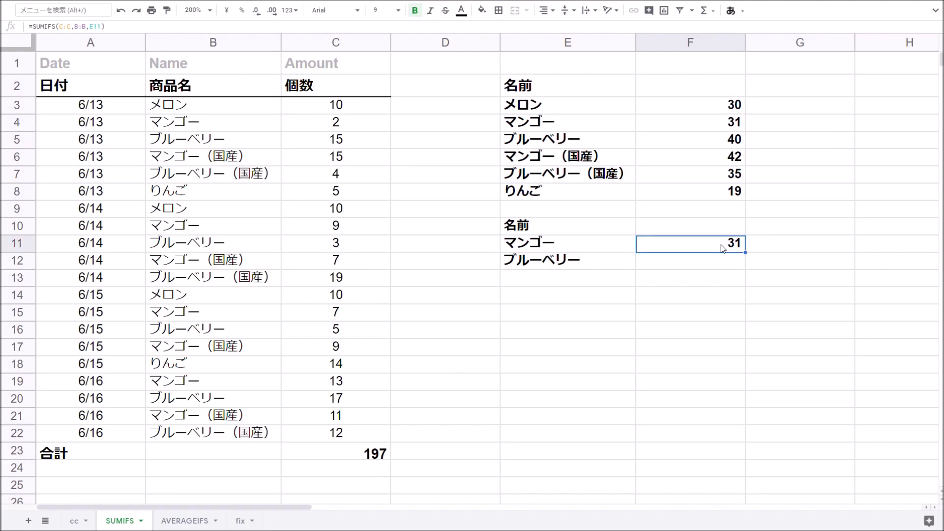
pyautogui.doubleClick(724, 247)
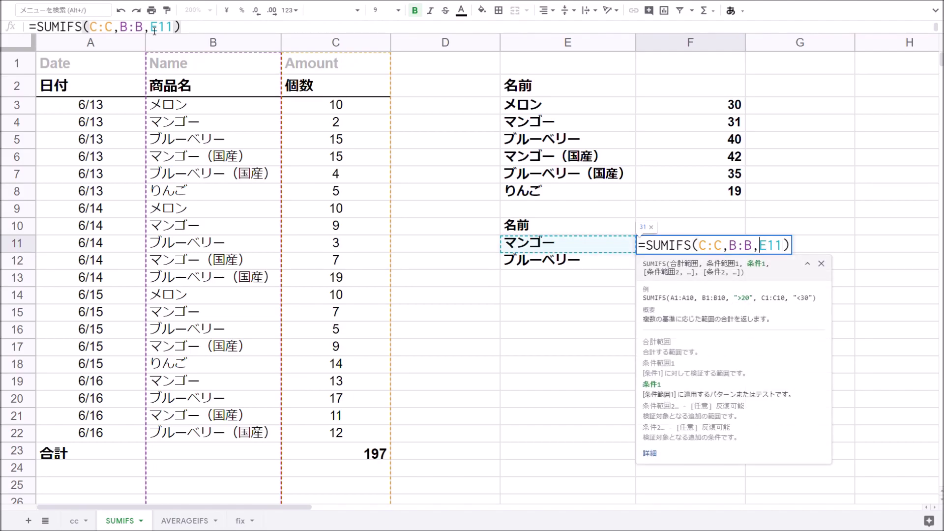
pyautogui.click(187, 33)
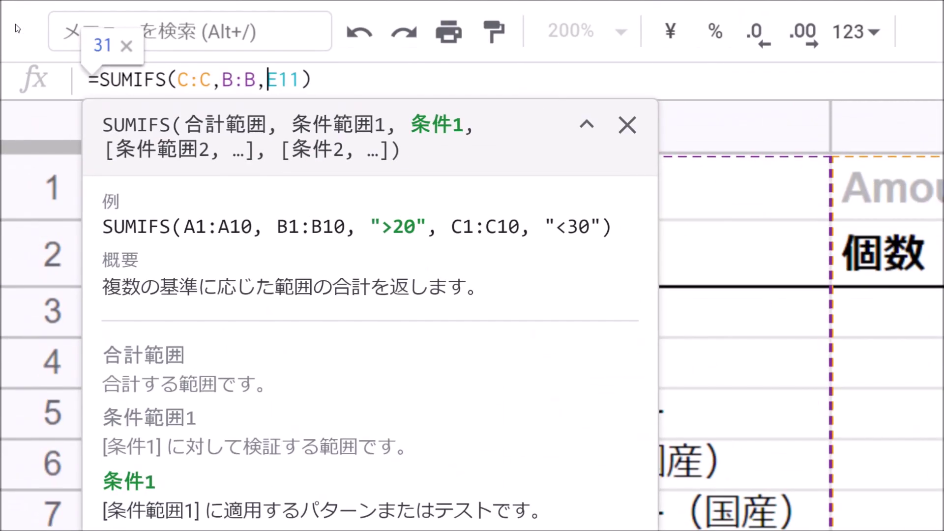
# - Change F11's criterion to "*"&E11&"*" so every マンゴー product is totalled, giving 73
pyautogui.write('"*"')
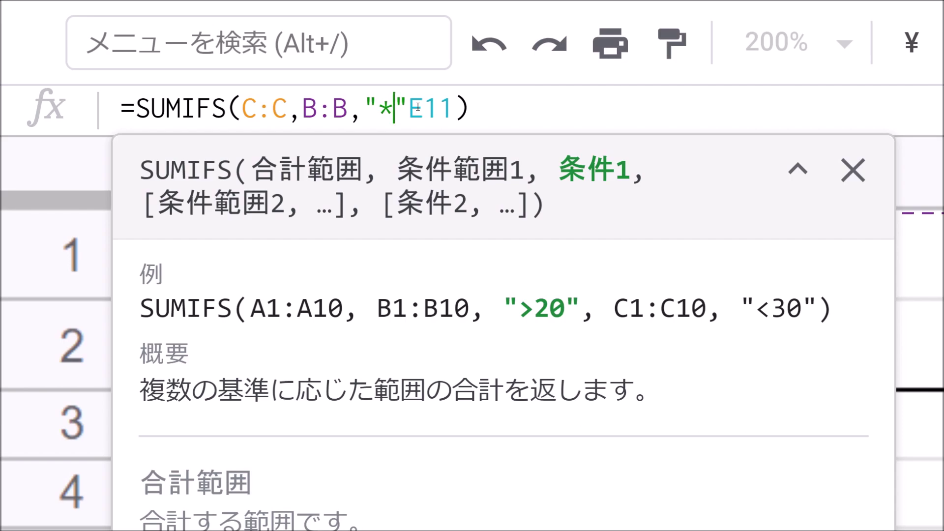
pyautogui.press('Right')
pyautogui.press('Right')
pyautogui.press('Right')
pyautogui.write('""')
pyautogui.press('Right')
pyautogui.press('Left')
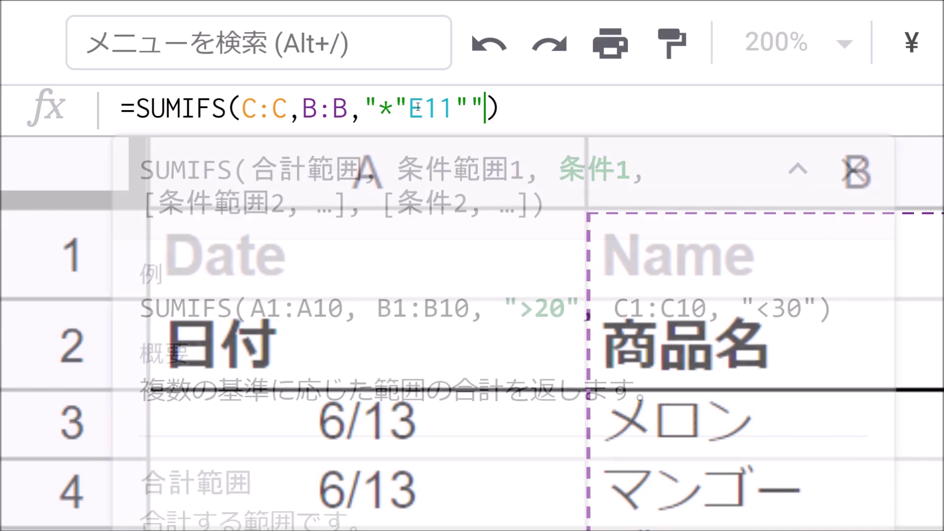
pyautogui.press('Left')
pyautogui.write('*')
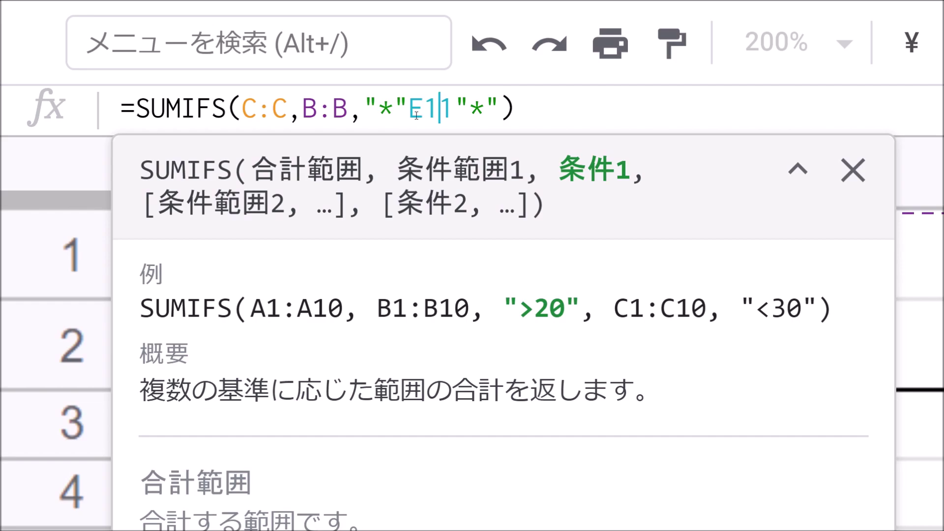
pyautogui.click(416, 115)
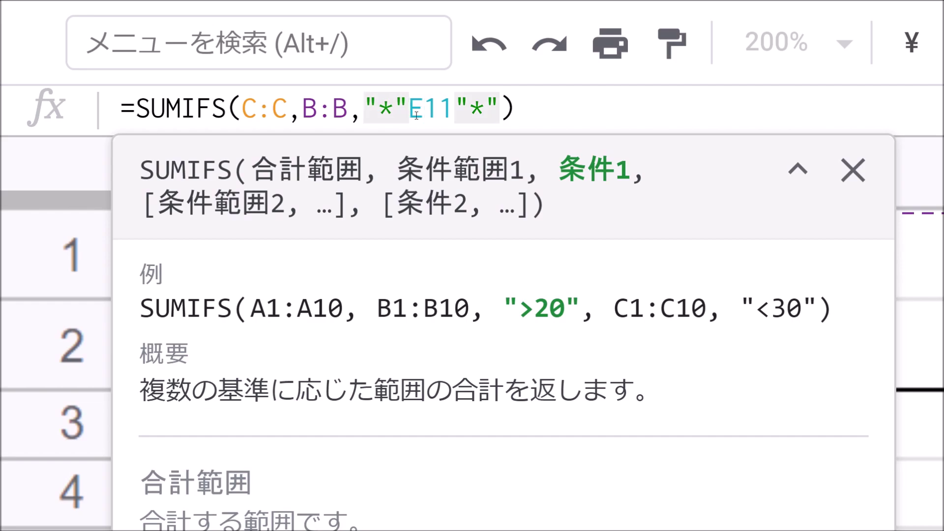
pyautogui.write('&')
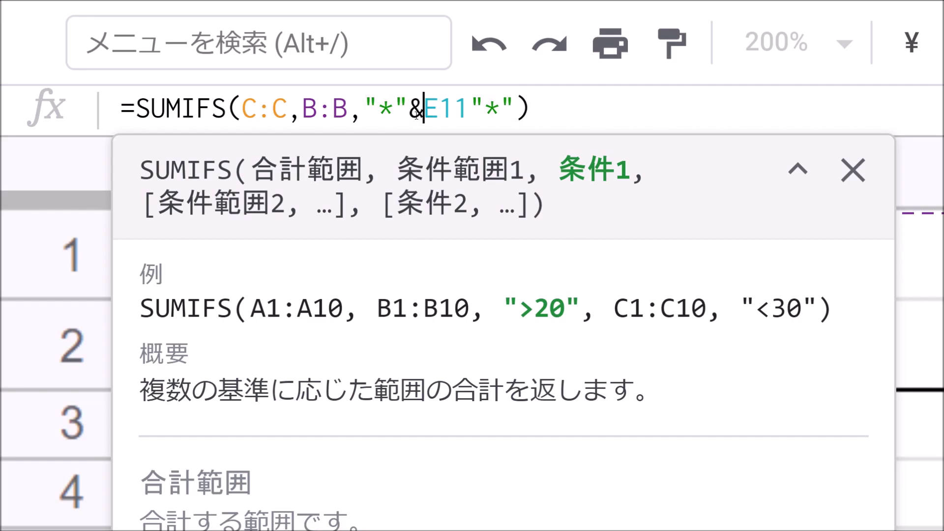
pyautogui.press('Right')
pyautogui.press('Right')
pyautogui.press('Right')
pyautogui.write('&')
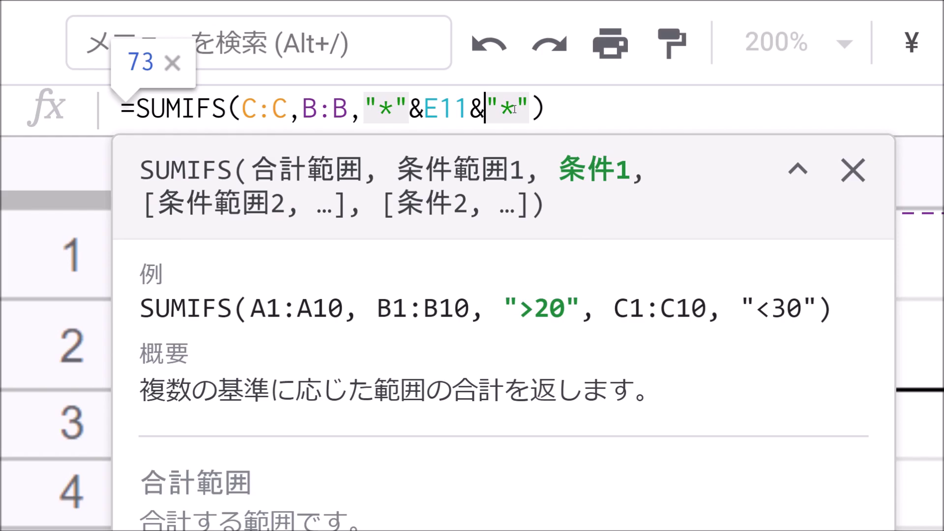
pyautogui.hotkey('ctrl', 'a')
pyautogui.press('BackSpace')
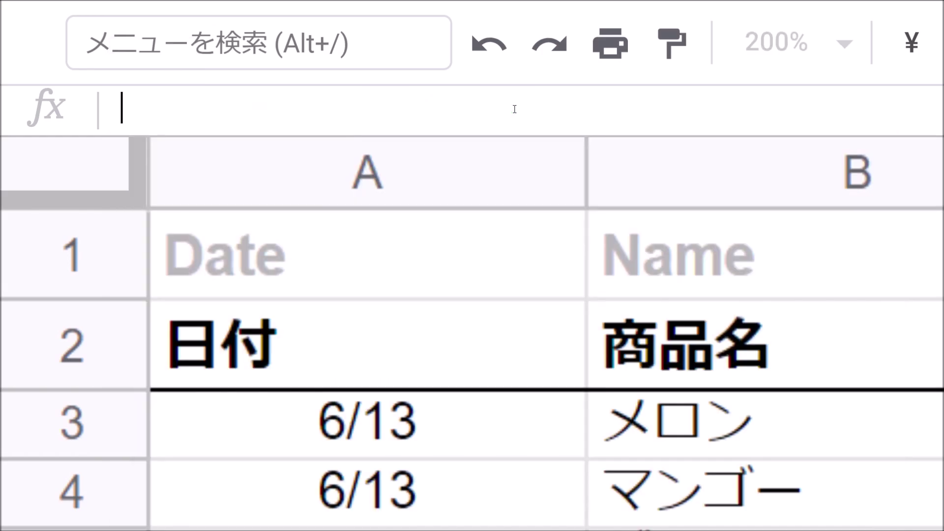
pyautogui.scroll(-1, 505, 74)
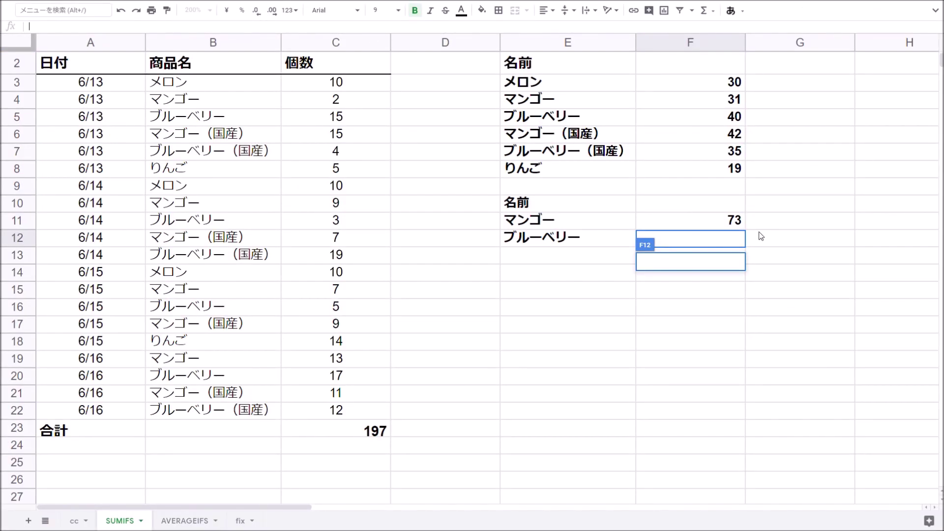
pyautogui.click(737, 224)
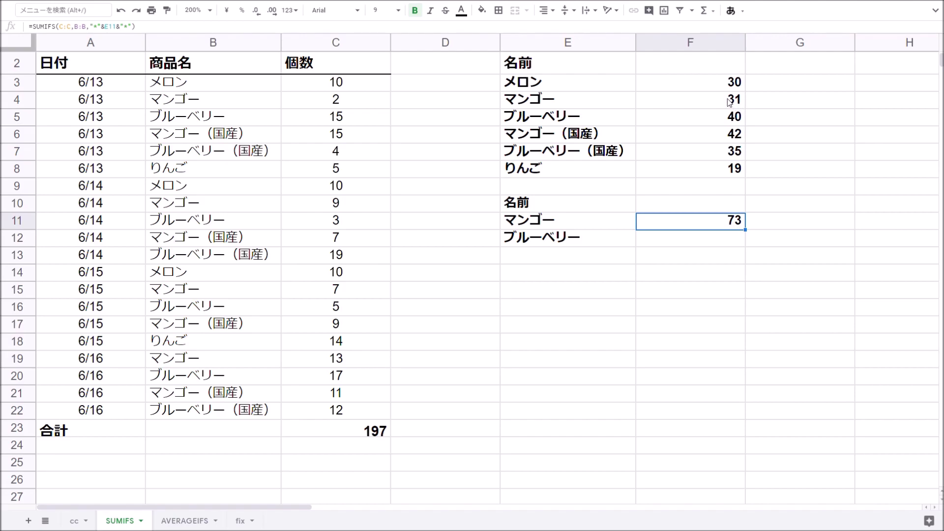
pyautogui.click(729, 102)
pyautogui.keyDown('ctrl'); pyautogui.click(734, 142); pyautogui.keyUp('ctrl')
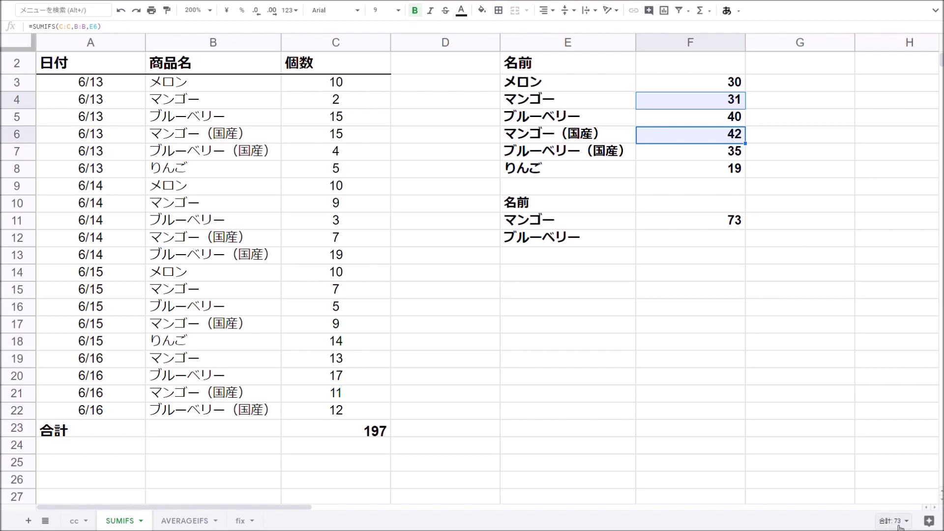
pyautogui.click(729, 222)
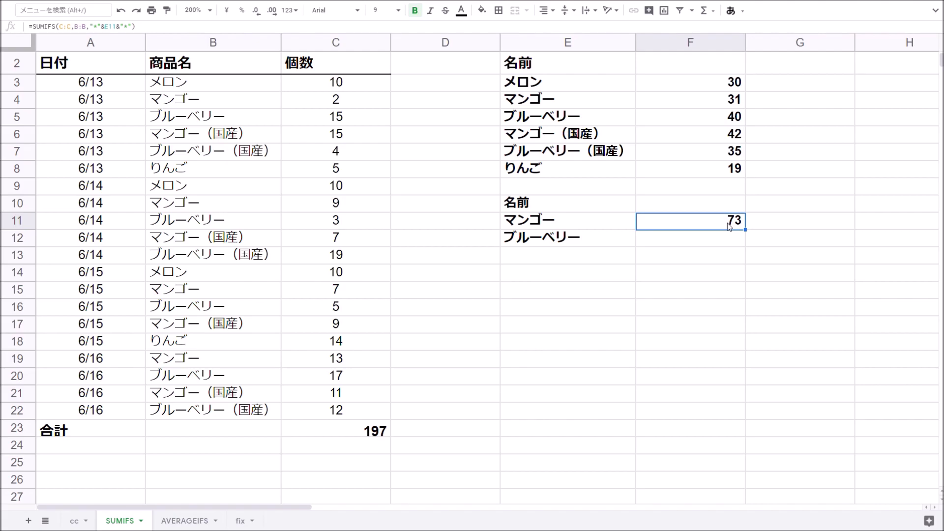
pyautogui.click(541, 223)
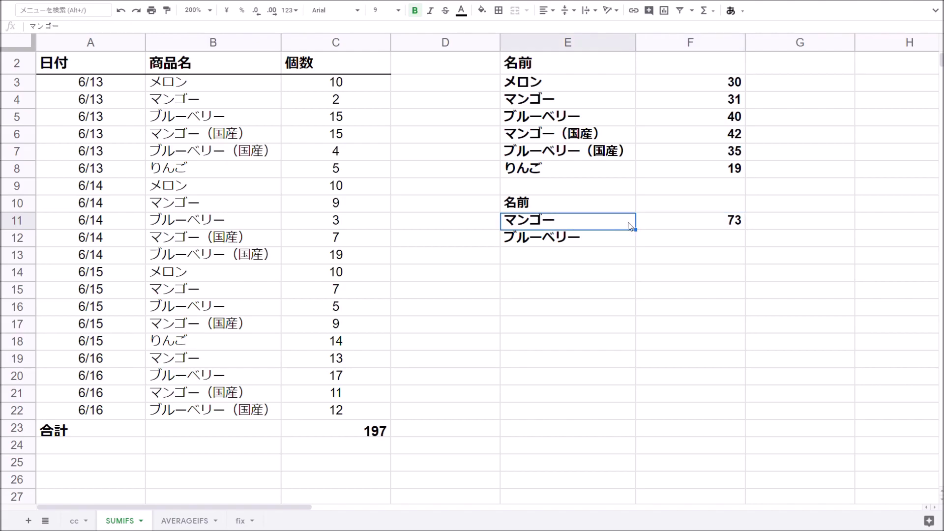
pyautogui.click(742, 222)
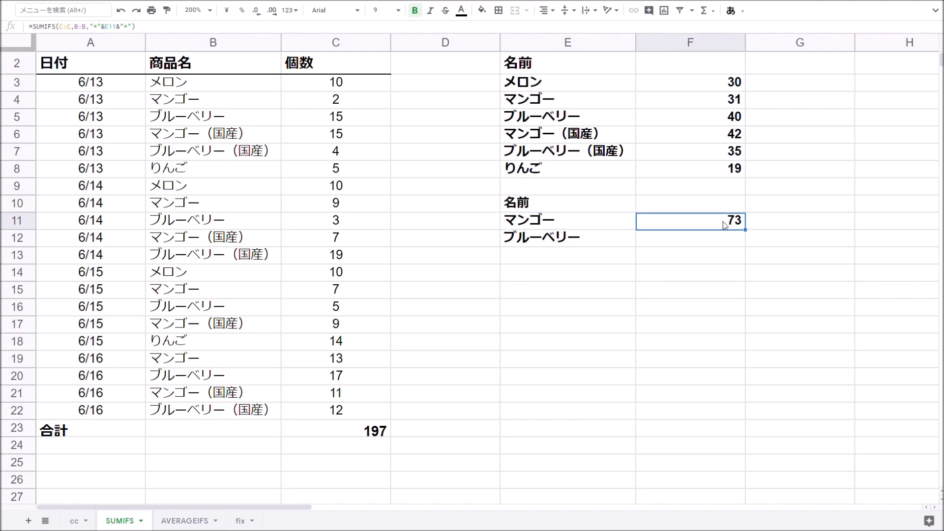
pyautogui.doubleClick(722, 221)
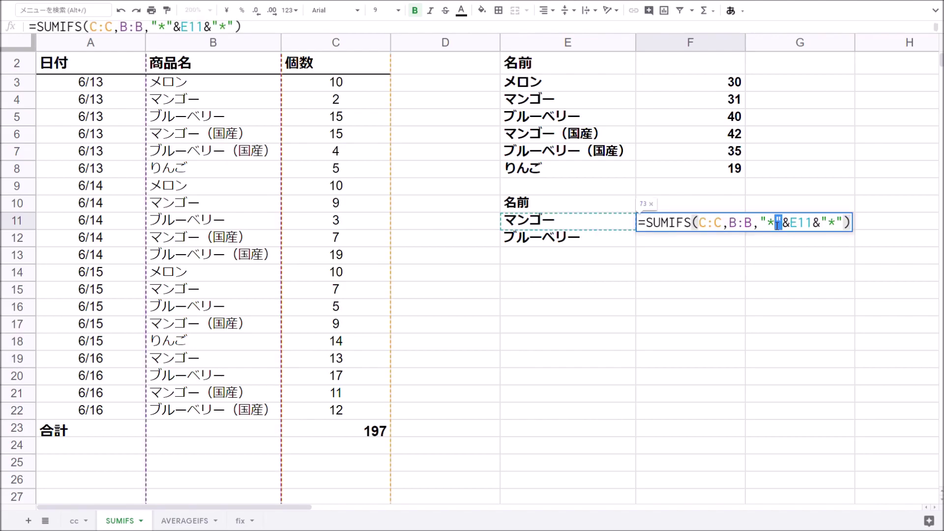
pyautogui.moveTo(783, 224); pyautogui.dragTo(761, 224)
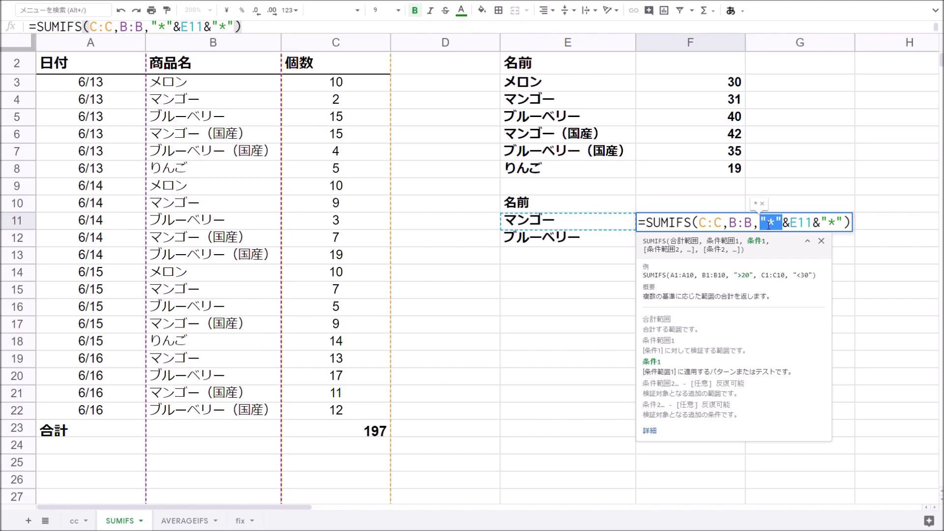
pyautogui.click(821, 224)
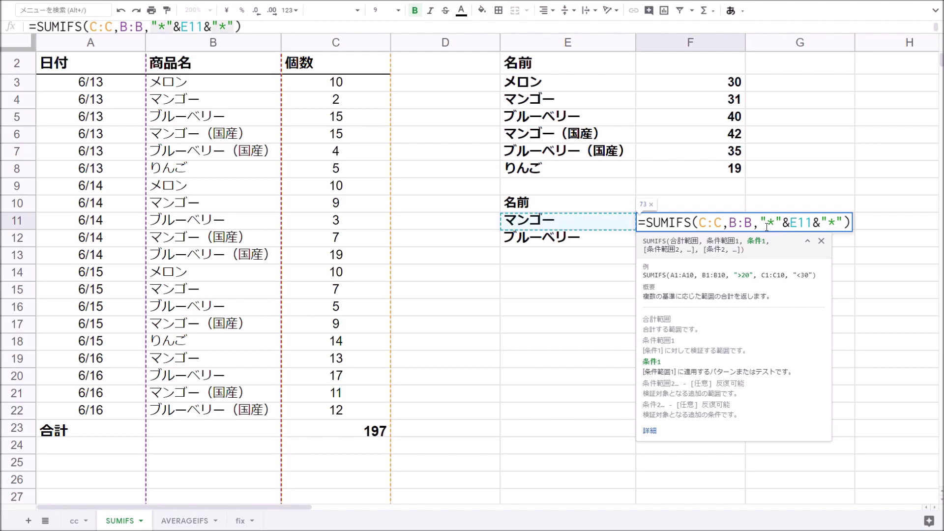
pyautogui.moveTo(760, 223); pyautogui.dragTo(845, 225)
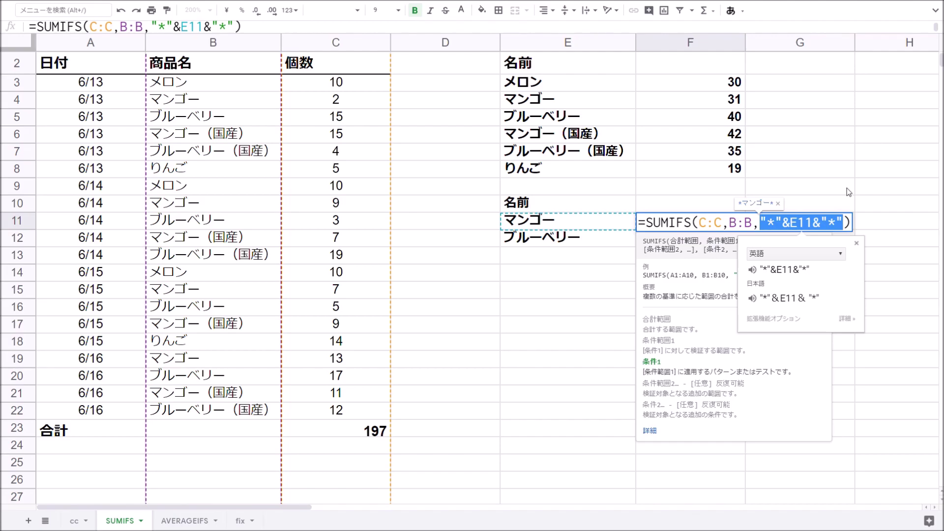
pyautogui.press('Right')
pyautogui.press('Left')
pyautogui.press('Left')
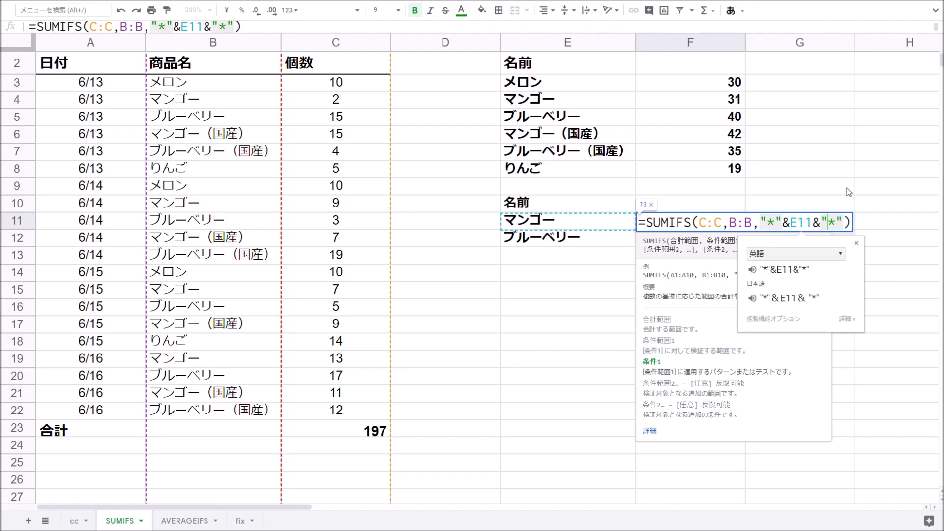
pyautogui.hotkey('shift', 'Left')
pyautogui.hotkey('shift', 'Left')
pyautogui.hotkey('shift', 'Left')
pyautogui.hotkey('shift', 'Left')
pyautogui.hotkey('shift', 'Left')
pyautogui.hotkey('shift', 'Left')
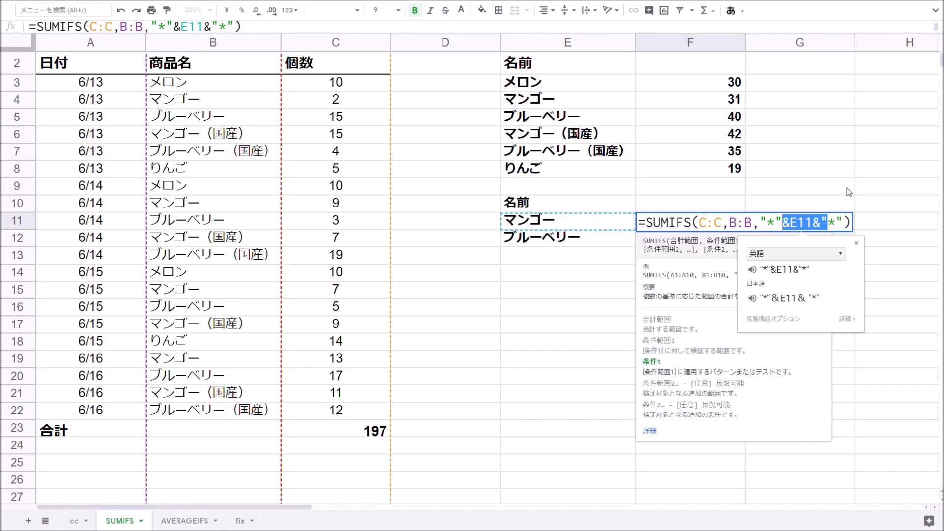
pyautogui.hotkey('shift', 'Left')
pyautogui.write('マンゴー')
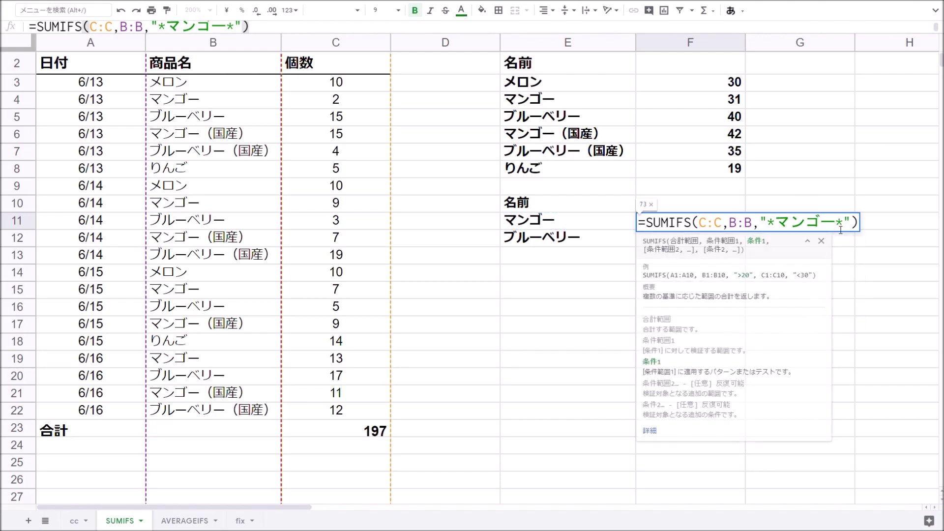
pyautogui.hotkey('shift', 'Right')
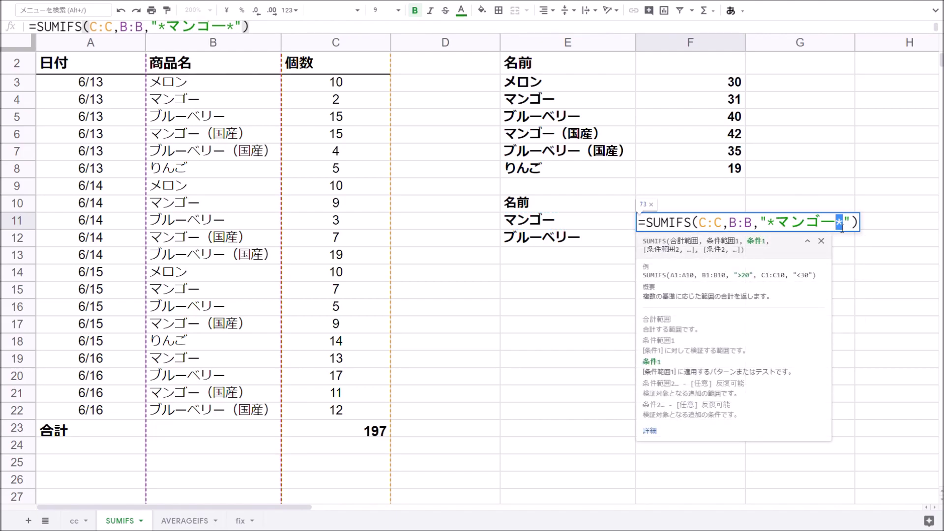
pyautogui.doubleClick(772, 224)
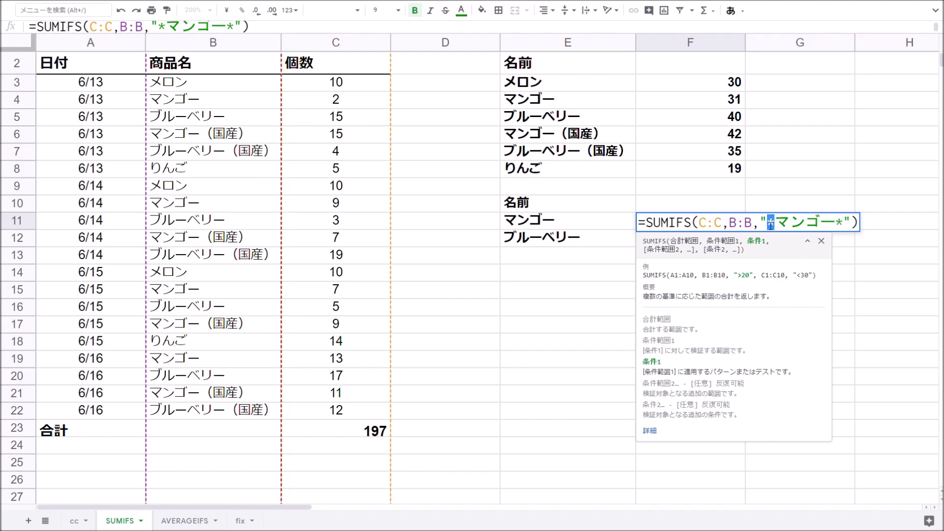
pyautogui.moveTo(770, 224); pyautogui.dragTo(767, 227)
pyautogui.hotkey('ctrl', 'z')
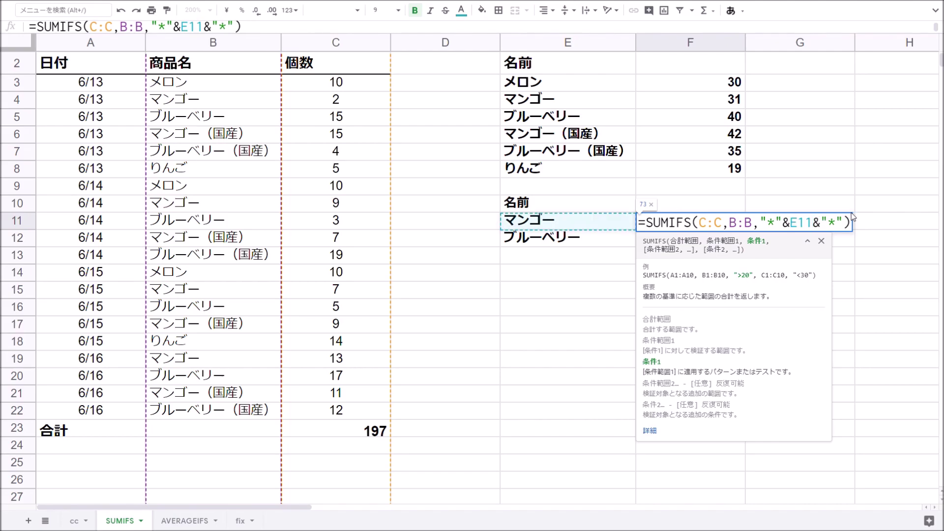
pyautogui.press('Left')
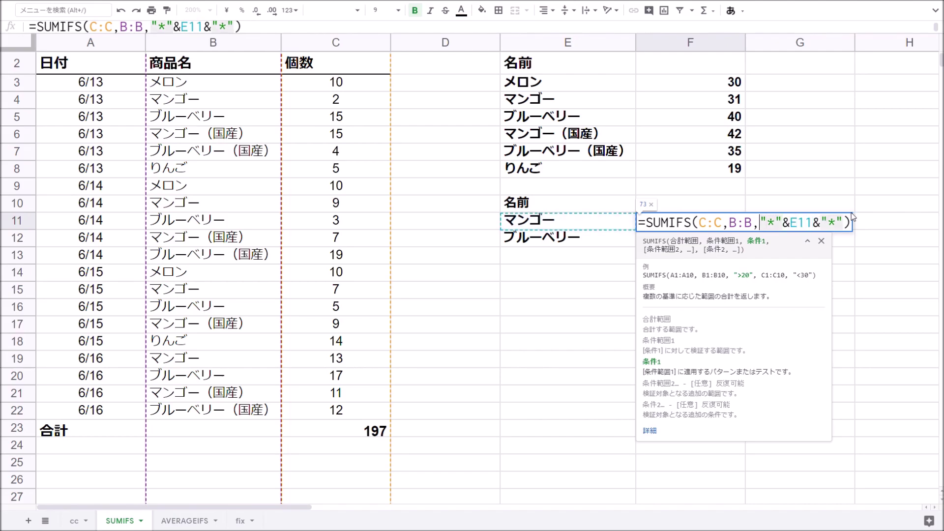
pyautogui.hotkey('shift', 'Right')
pyautogui.hotkey('shift', 'Right')
pyautogui.hotkey('shift', 'Right')
pyautogui.hotkey('shift', 'Right')
pyautogui.hotkey('shift', 'Right')
pyautogui.hotkey('shift', 'Right')
pyautogui.hotkey('shift', 'Right')
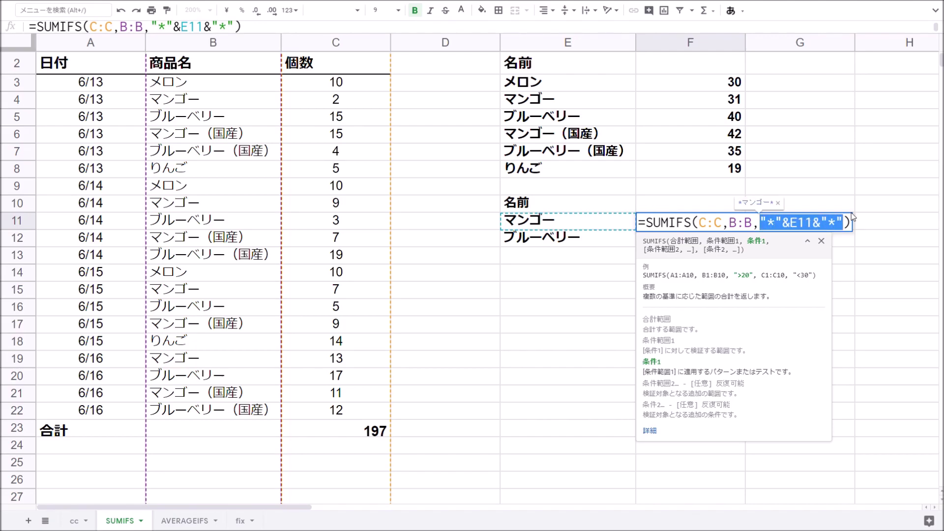
pyautogui.press('Right')
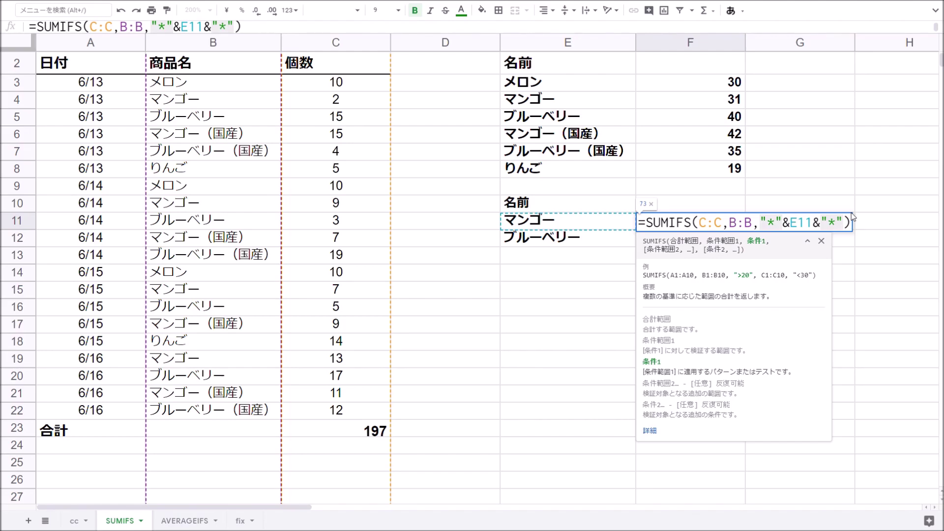
pyautogui.press('Return')
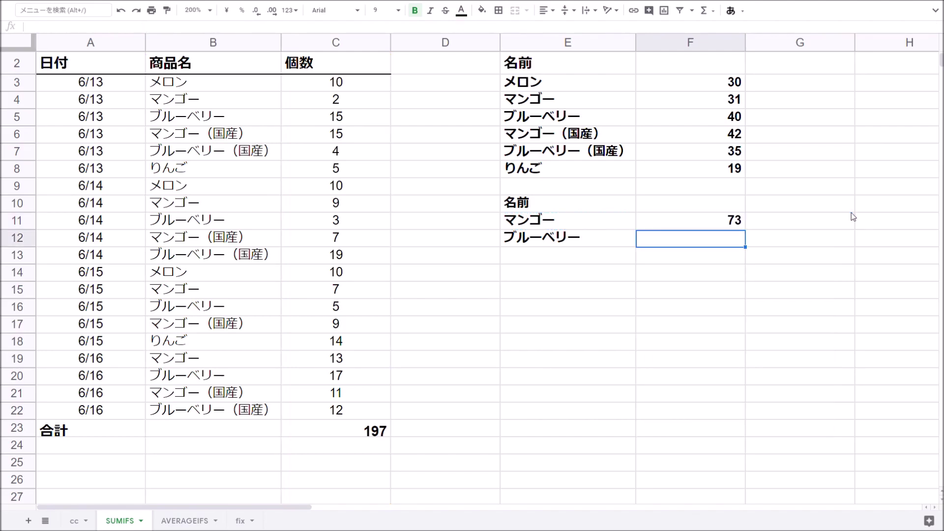
# - Fill the wildcard SUMIFS formula from F11 down into F12
pyautogui.press('Up')
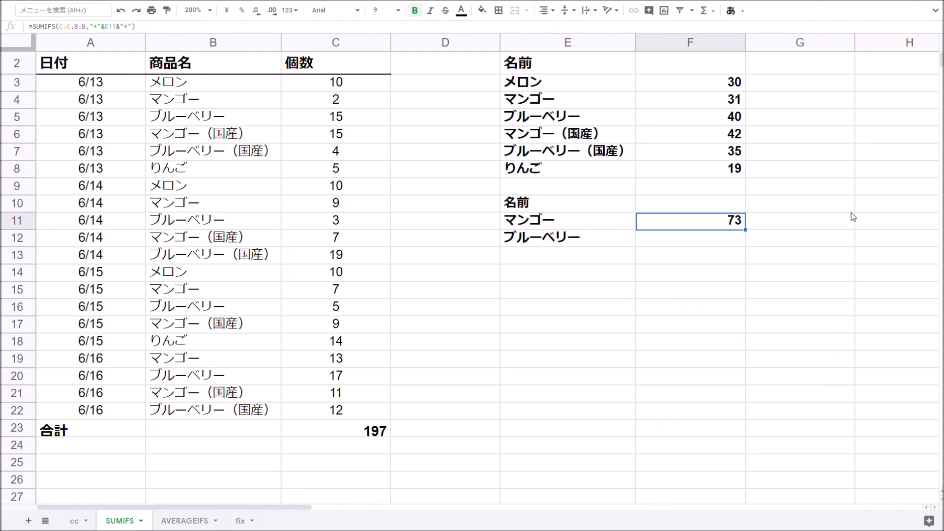
pyautogui.hotkey('shift', 'Down')
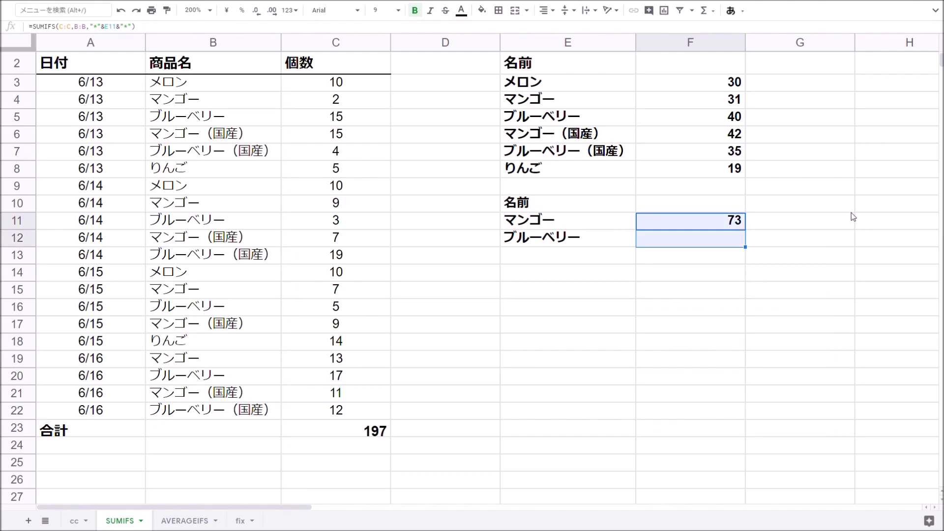
pyautogui.hotkey('ctrl', 'd')
pyautogui.press('Left')
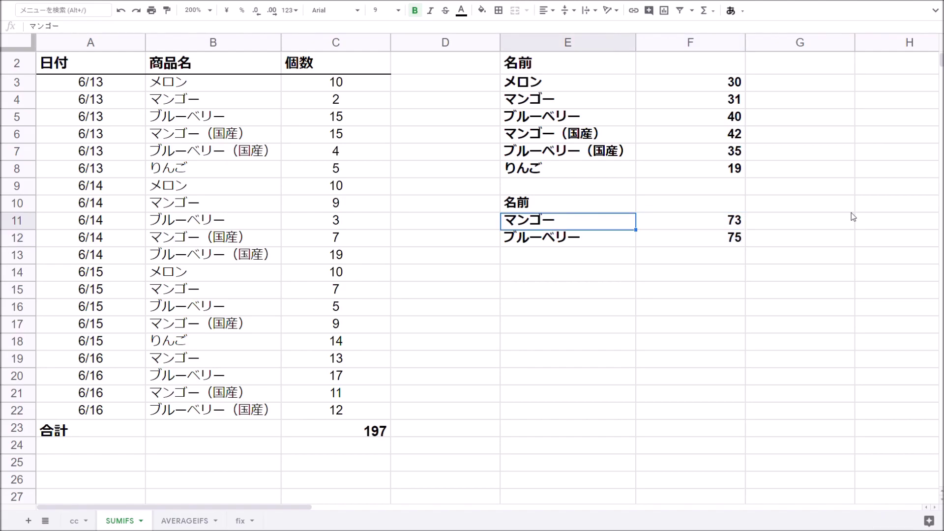
pyautogui.press('Down')
pyautogui.press('Right')
# - Confirm F12's formula uses the E12 reference, giving a ブルーベリー total of 75
pyautogui.press('F2')
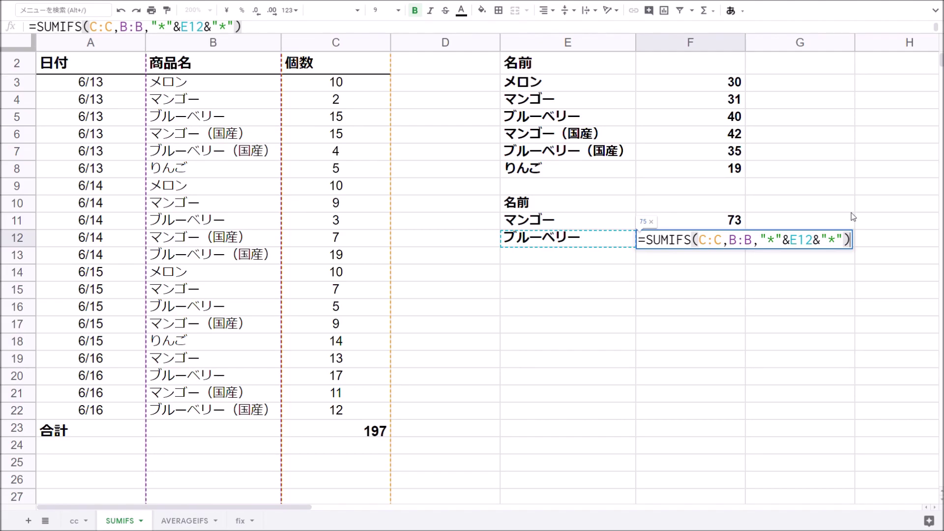
pyautogui.press('Left')
pyautogui.press('Left')
pyautogui.press('Left')
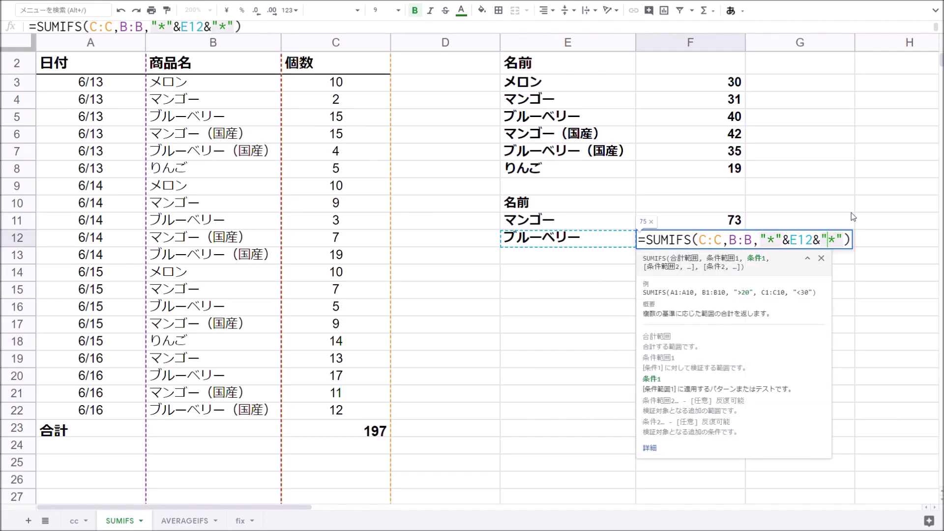
pyautogui.hotkey('shift', 'Left')
pyautogui.hotkey('shift', 'Left')
pyautogui.hotkey('shift', 'Left')
pyautogui.hotkey('shift', 'Left')
pyautogui.hotkey('shift', 'Left')
pyautogui.hotkey('shift', 'Left')
pyautogui.hotkey('shift', 'Left')
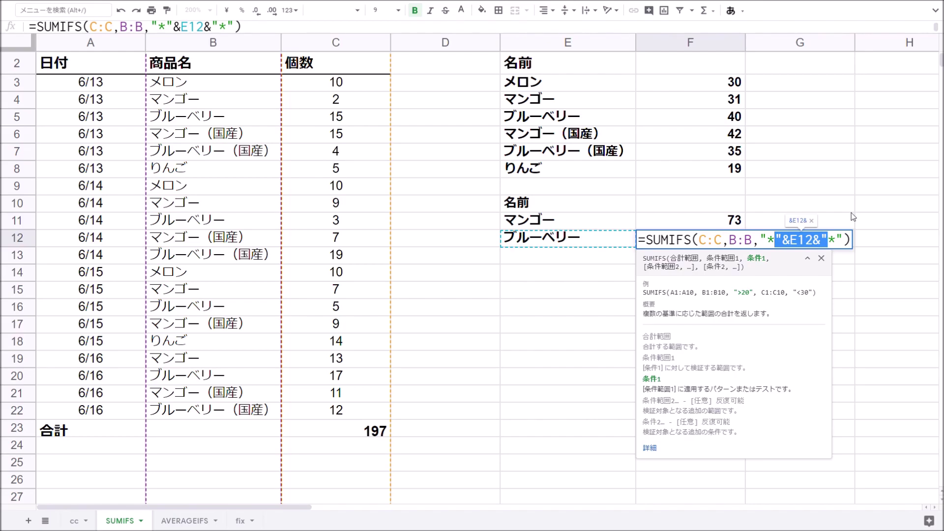
pyautogui.press('Right')
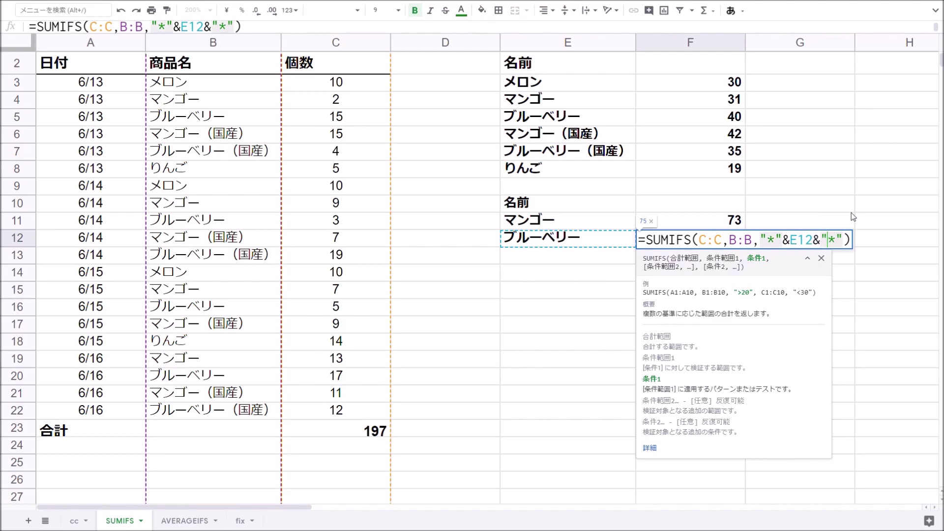
pyautogui.press('Return')
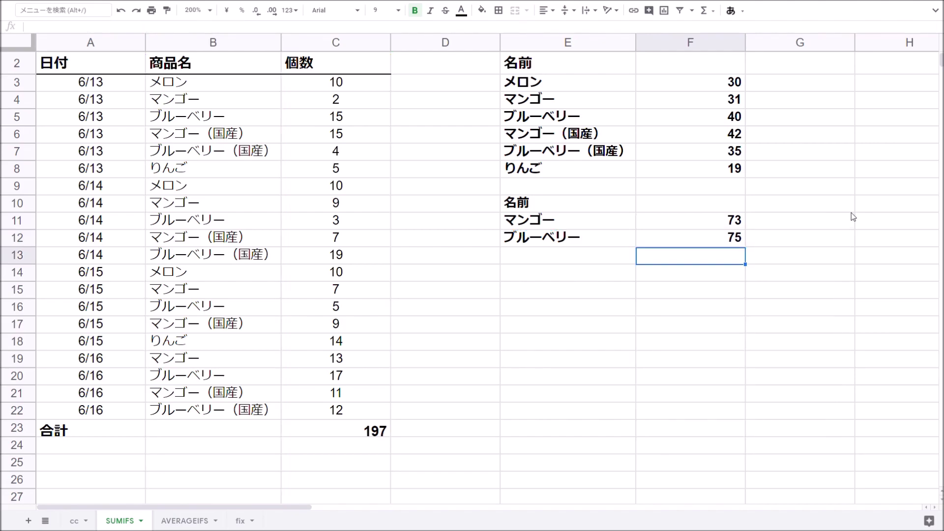
pyautogui.press('Down')
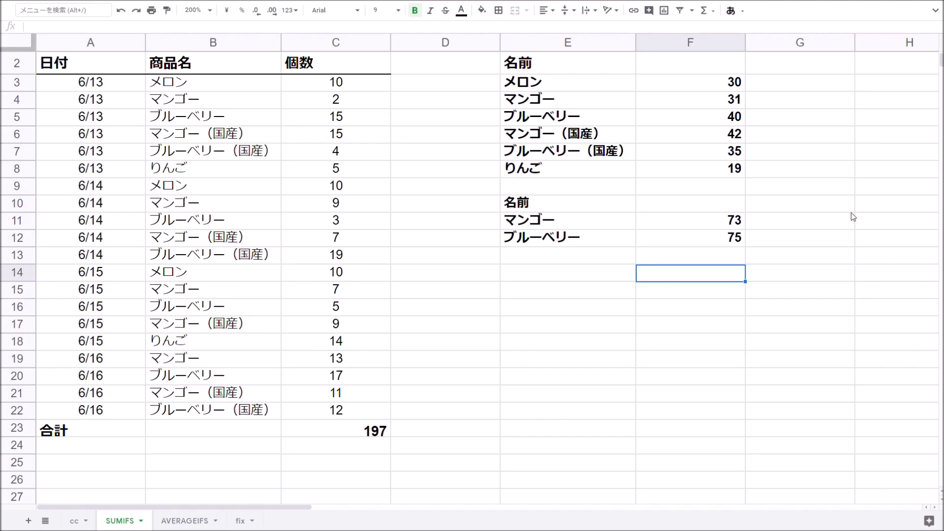
pyautogui.press('Left')
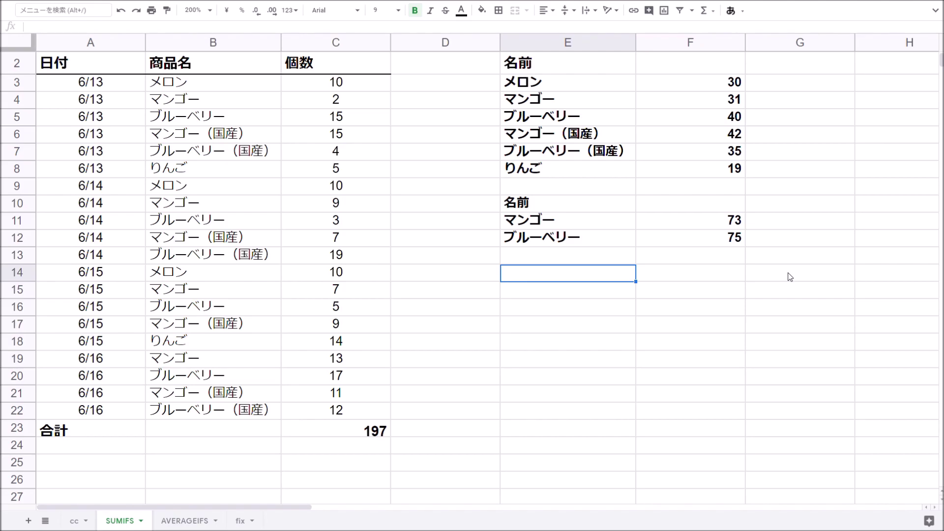
# - Enter the 原産国 heading and the 国産 label in E14:E15, and begin a SUMIFS in F15
pyautogui.write('genz')
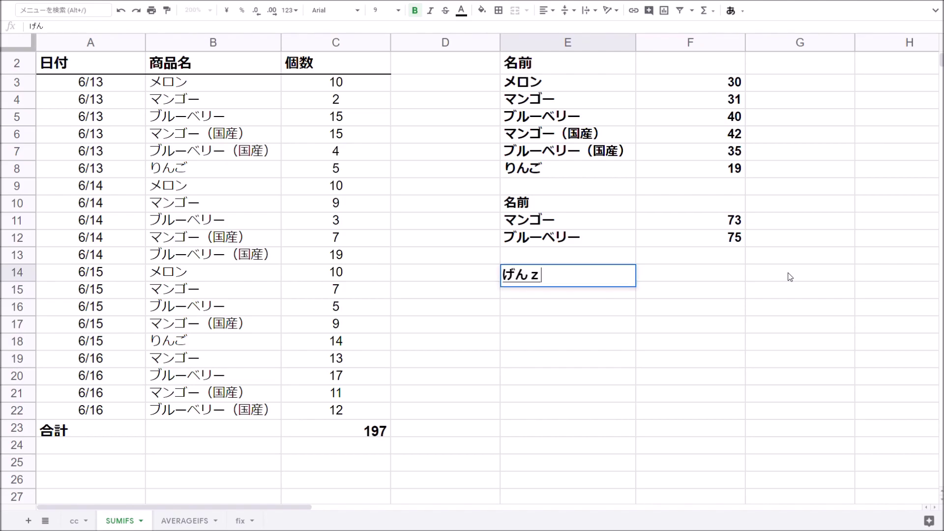
pyautogui.press('BackSpace')
pyautogui.write('sankok')
pyautogui.write('u')
pyautogui.press('space')
pyautogui.press('Return')
pyautogui.press('Return')
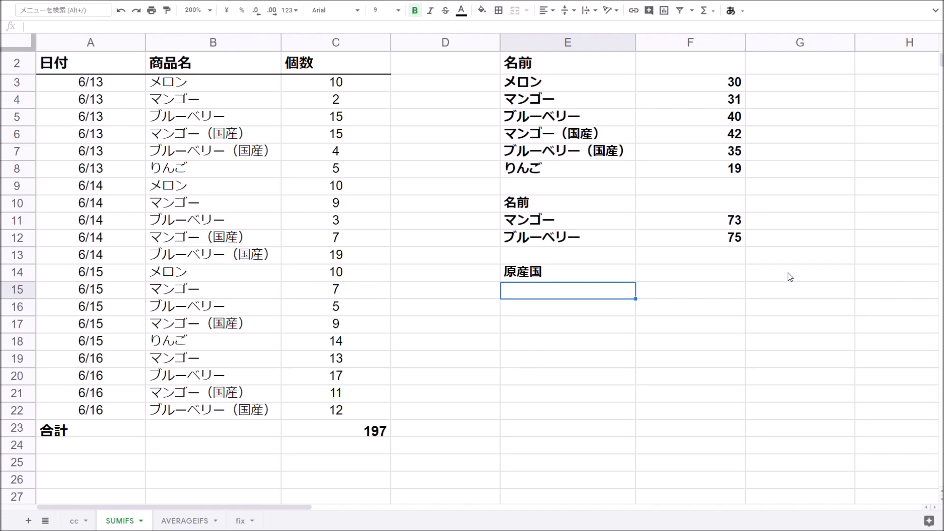
pyautogui.write('kokusan')
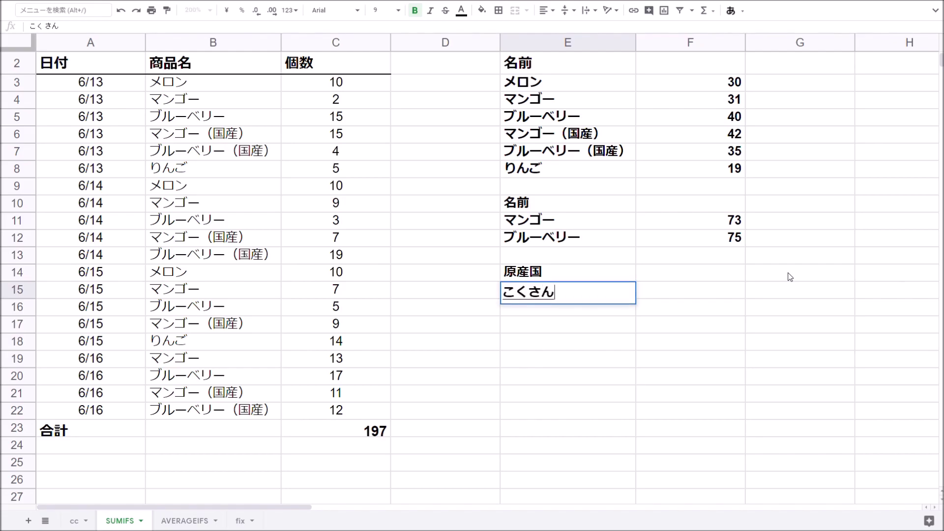
pyautogui.press('space')
pyautogui.press('Return')
pyautogui.press('Return')
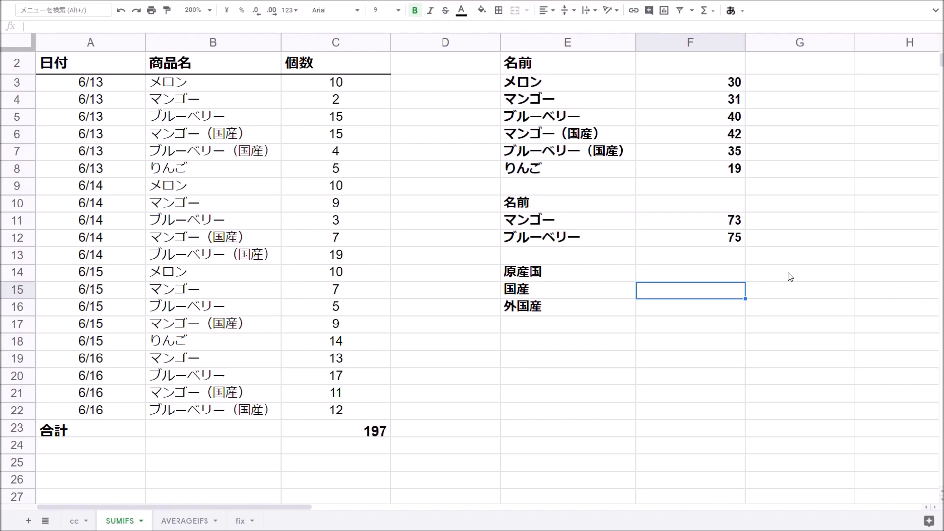
pyautogui.write('=')
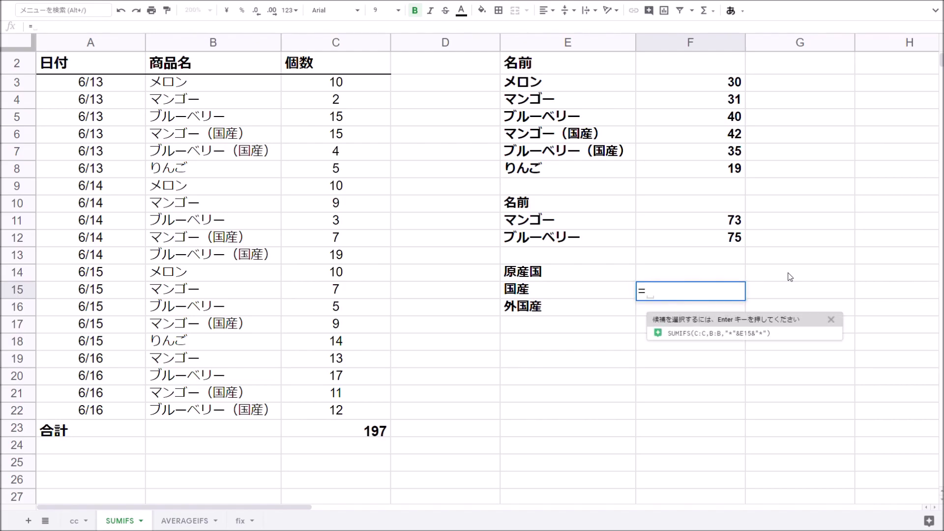
pyautogui.write('sum')
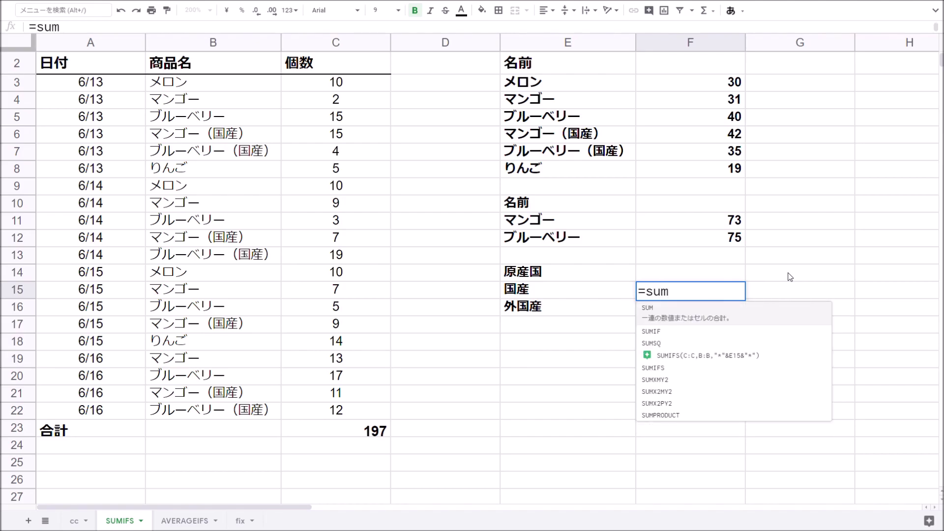
pyautogui.write('ifs(')
# - Complete F15 as =SUMIFS(C:C,B:B,"*"&E15&"*"), giving a 国産 total of 77
pyautogui.click(339, 43)
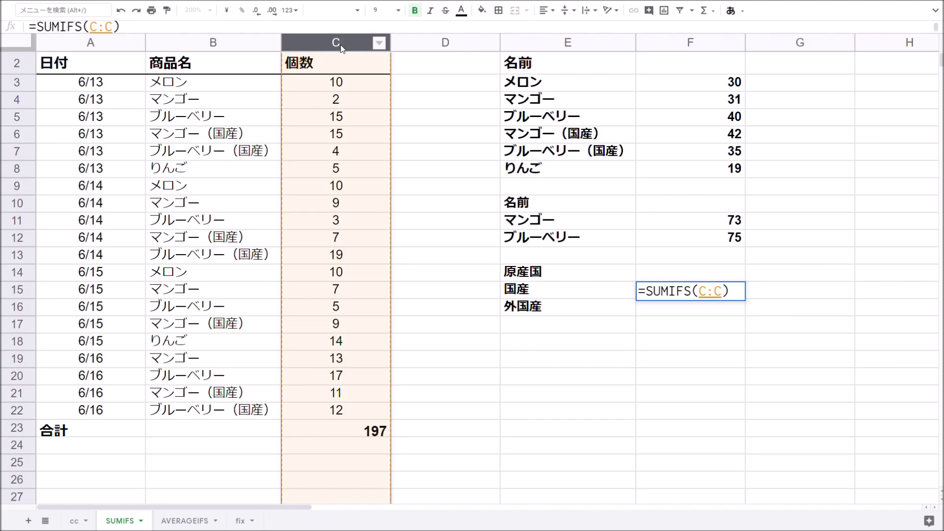
pyautogui.write(',')
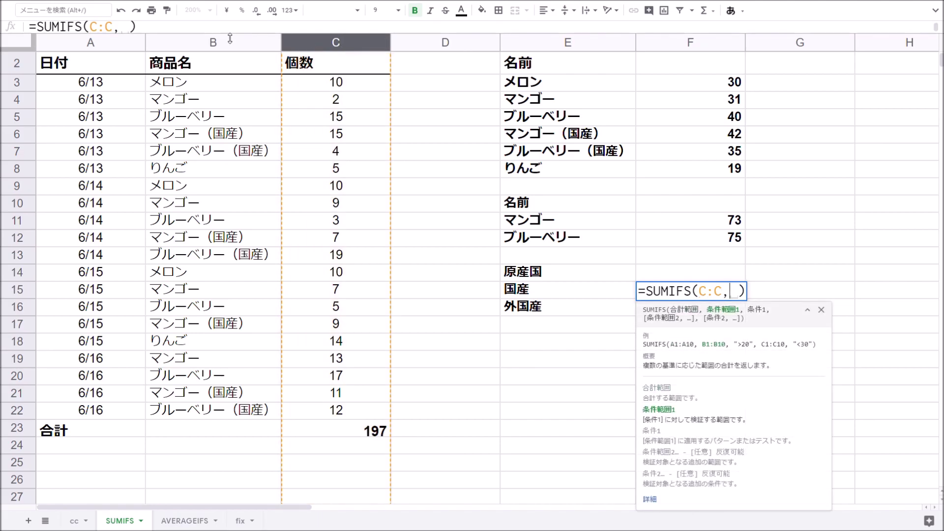
pyautogui.click(211, 44)
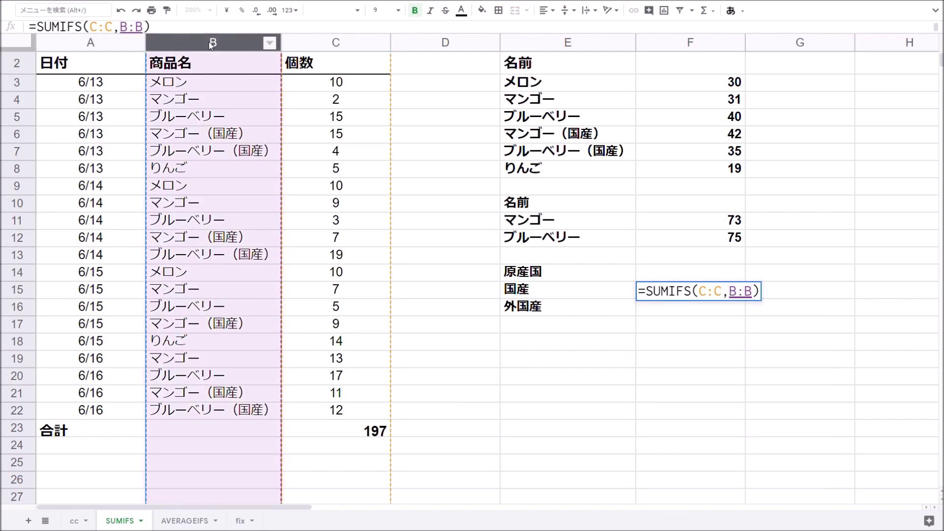
pyautogui.write(',')
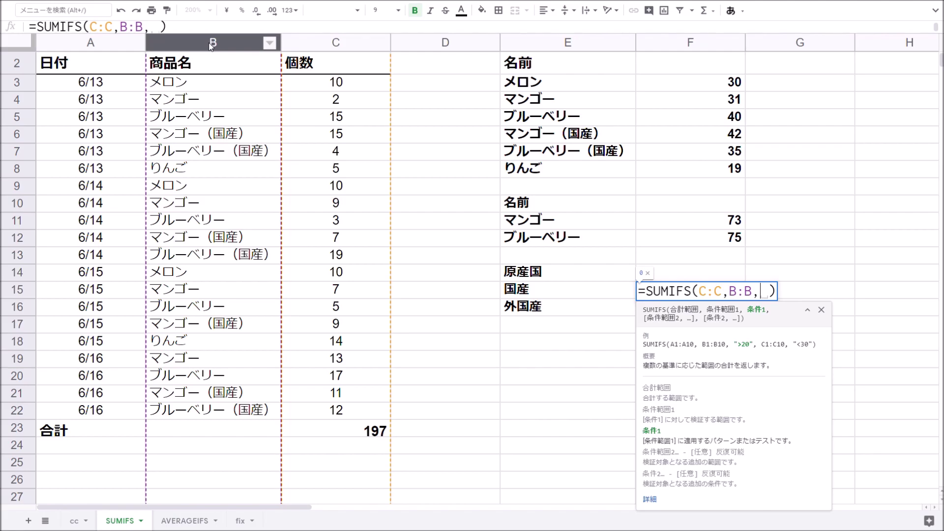
pyautogui.write('"*"')
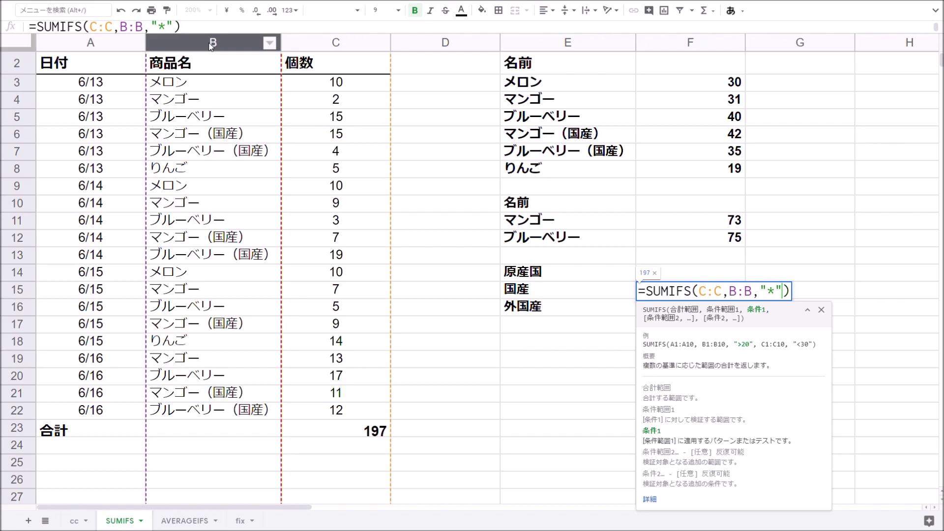
pyautogui.write('&')
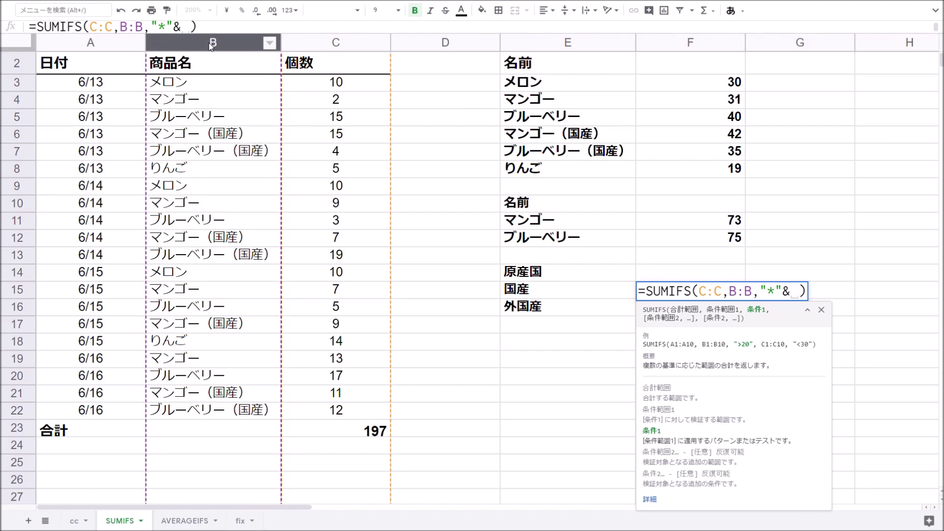
pyautogui.press('Left')
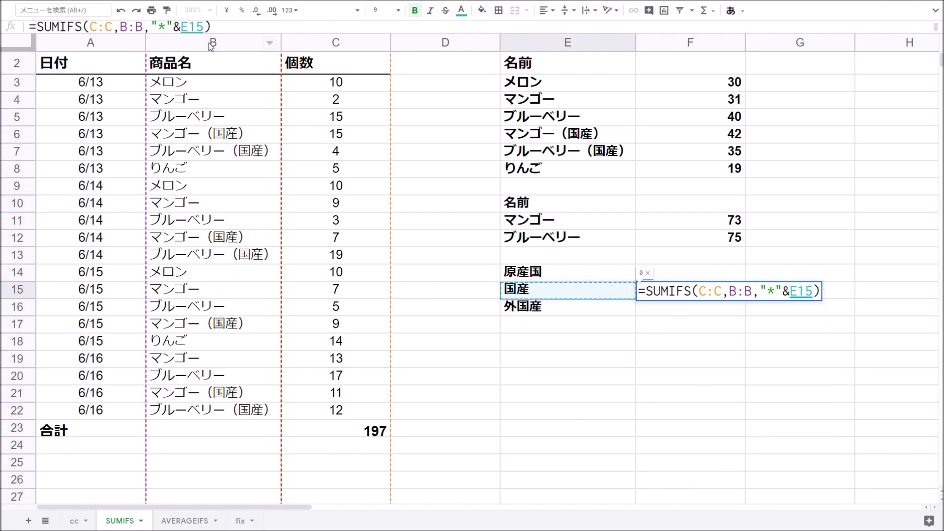
pyautogui.write('&')
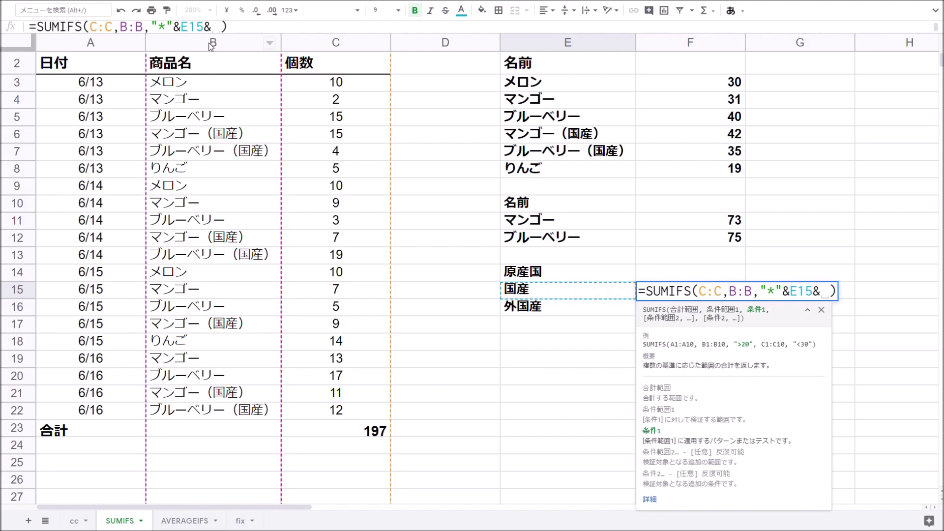
pyautogui.write('"*"')
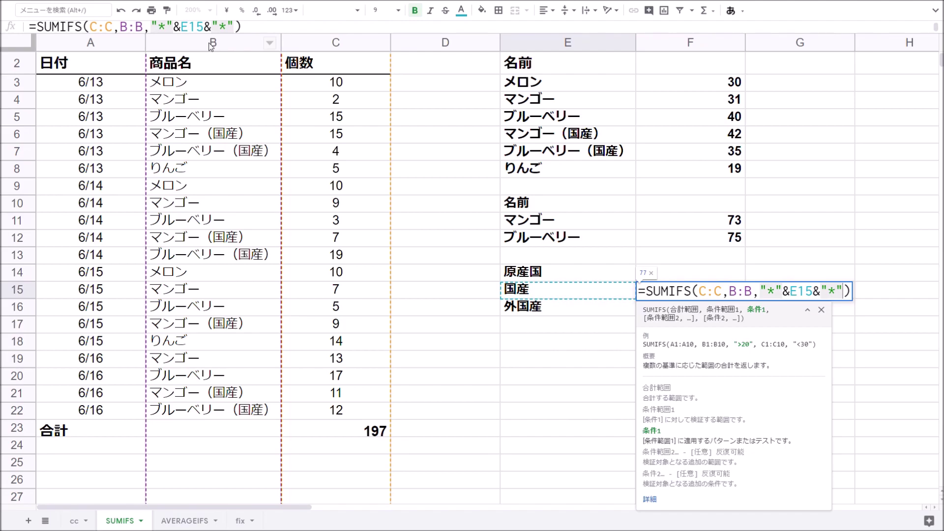
pyautogui.press('Return')
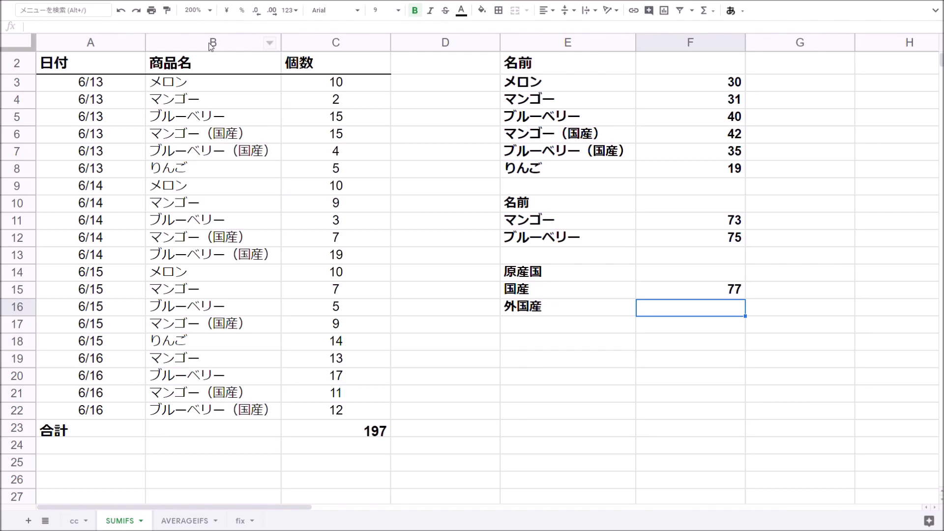
pyautogui.press('Up')
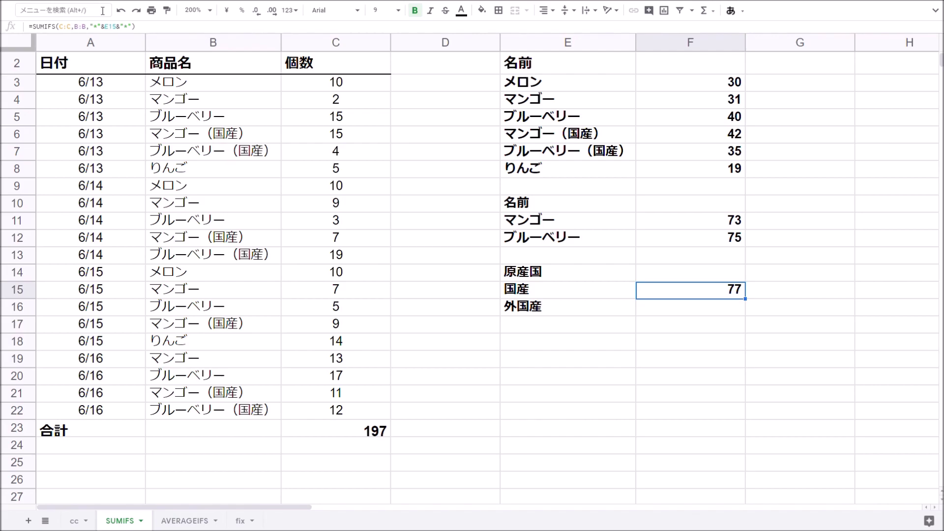
pyautogui.click(351, 138)
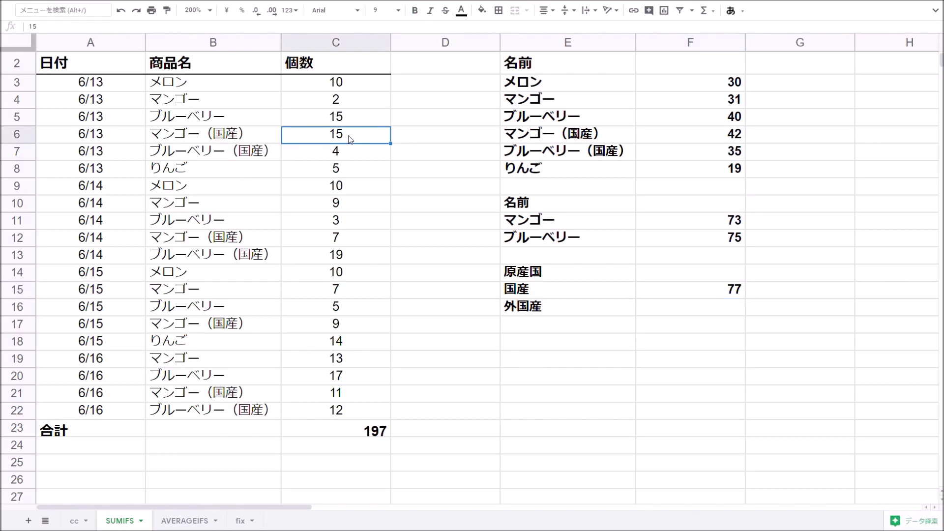
pyautogui.moveTo(352, 157); pyautogui.dragTo(344, 153)
pyautogui.moveTo(342, 238); pyautogui.dragTo(342, 255)
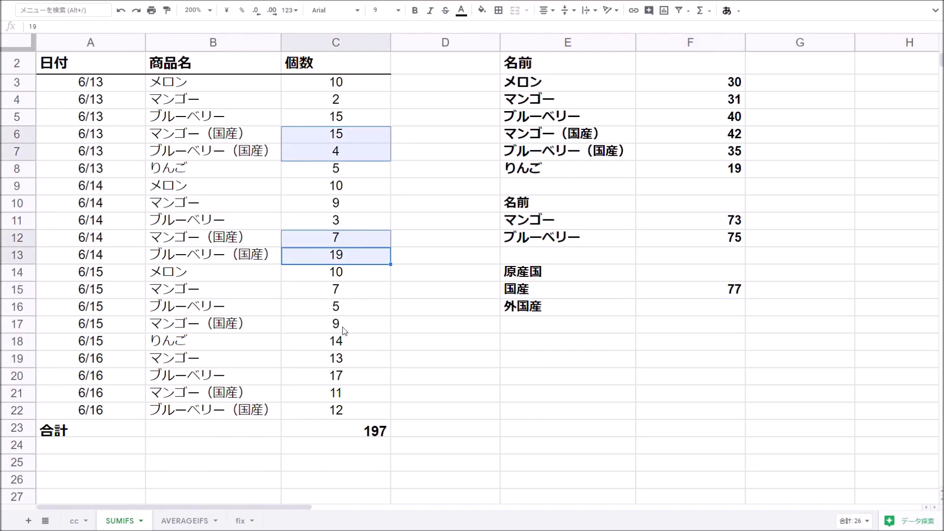
pyautogui.keyDown('ctrl'); pyautogui.click(342, 325); pyautogui.keyUp('ctrl')
pyautogui.moveTo(339, 393); pyautogui.dragTo(339, 412)
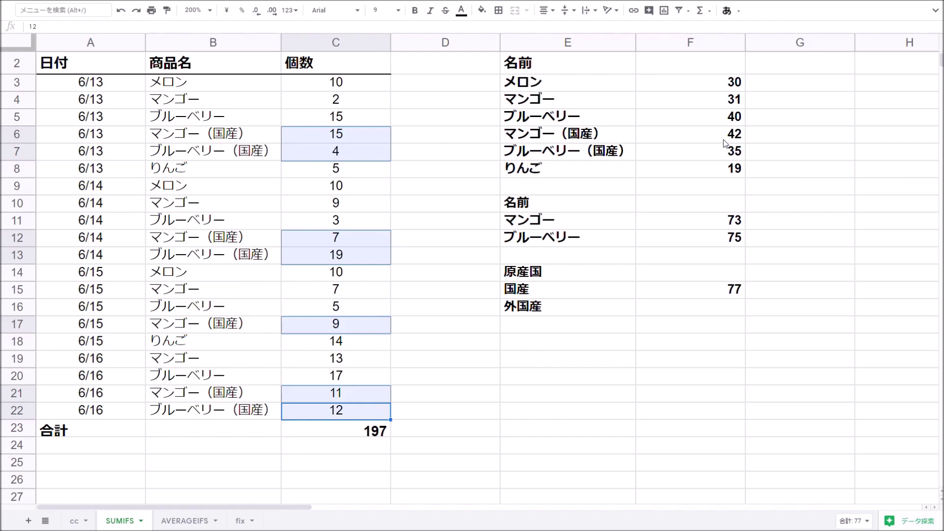
pyautogui.moveTo(737, 157); pyautogui.dragTo(737, 134)
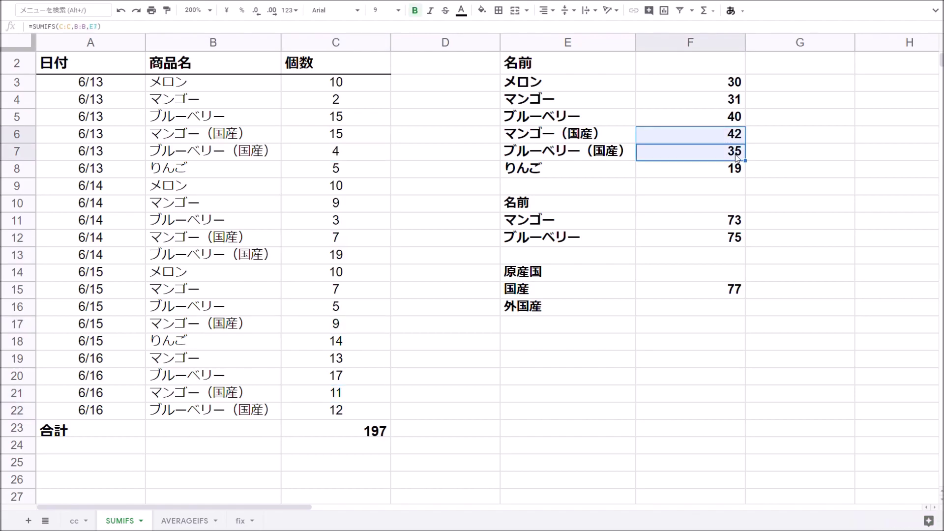
pyautogui.click(725, 289)
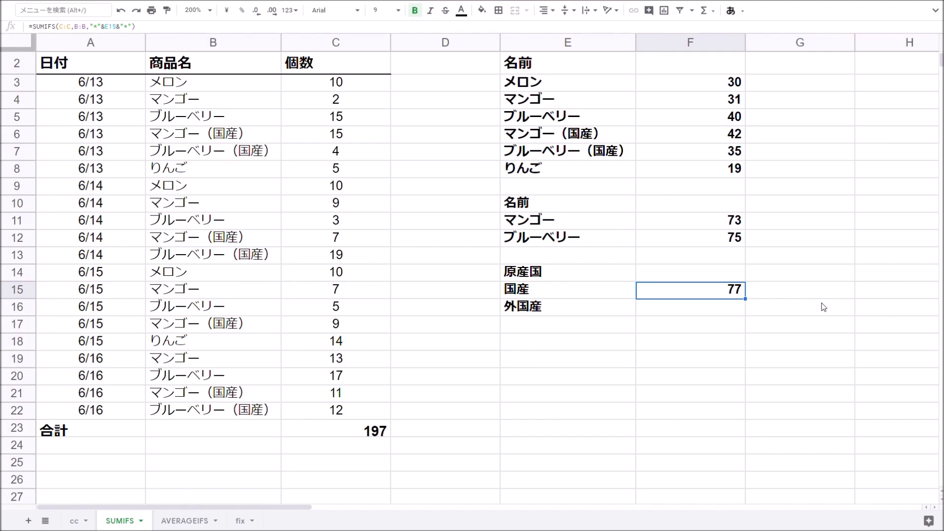
# - Fill F15's SUMIFS formula down into F16, where 外国産 returns 0
pyautogui.hotkey('shift', 'Down')
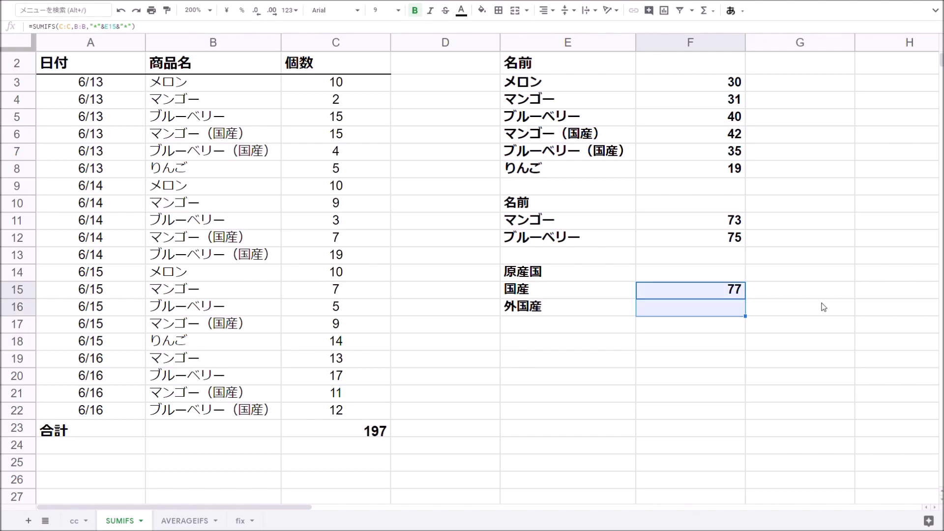
pyautogui.hotkey('ctrl', 'd')
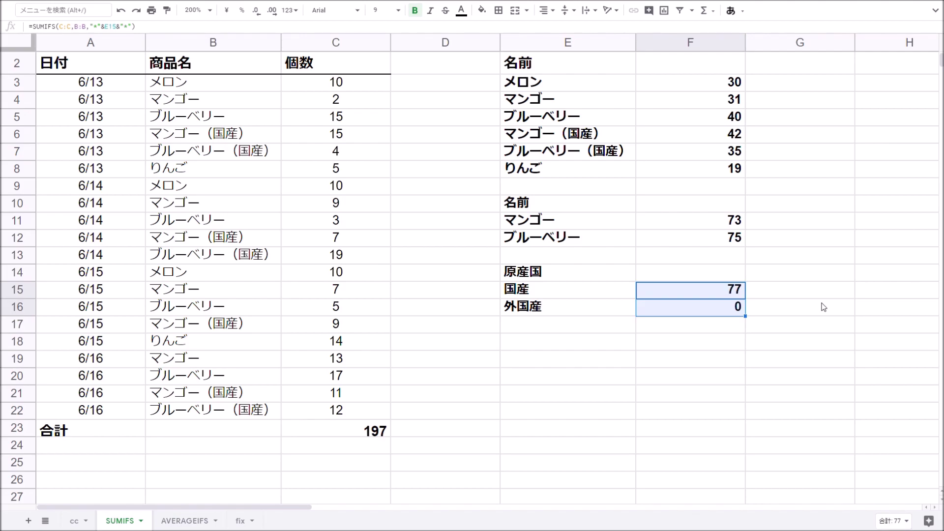
pyautogui.press('Down')
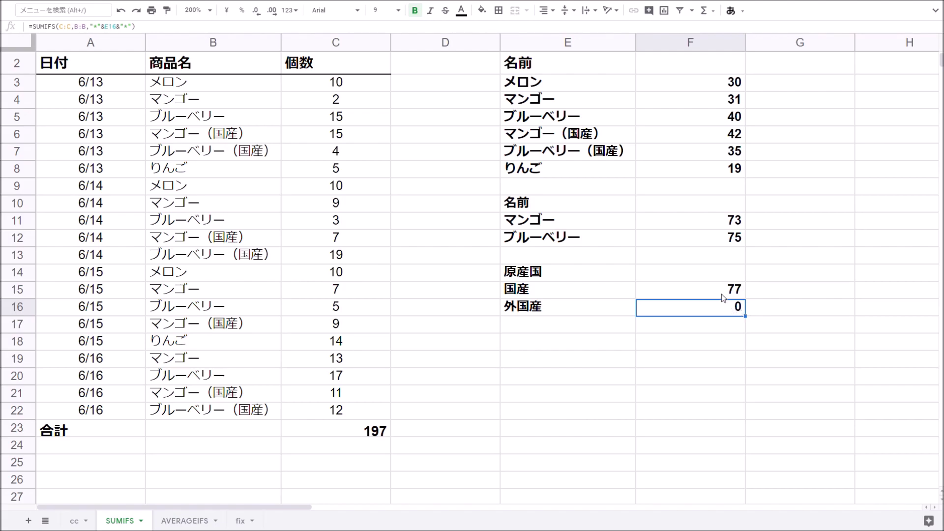
# - Change F16's criterion to "<>*"&E16&"*" so the 外国産 total shows 394
pyautogui.click(723, 292)
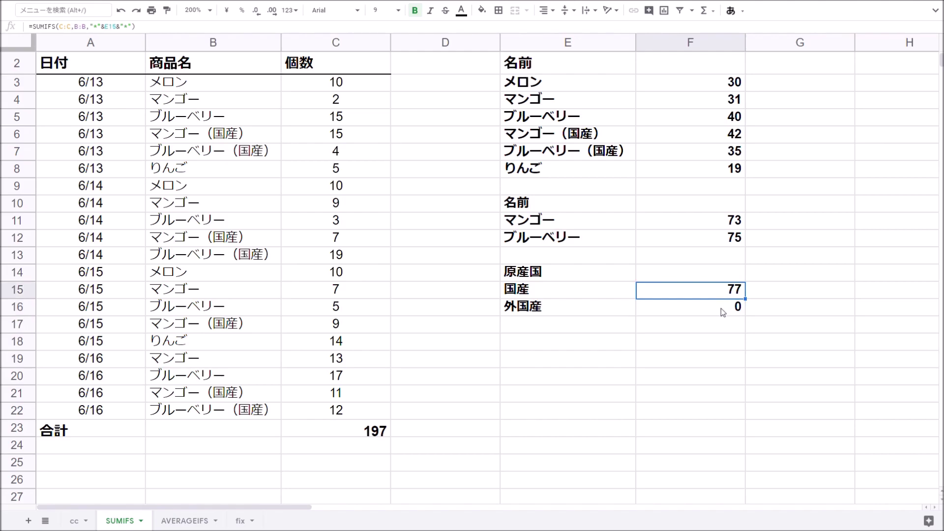
pyautogui.click(722, 311)
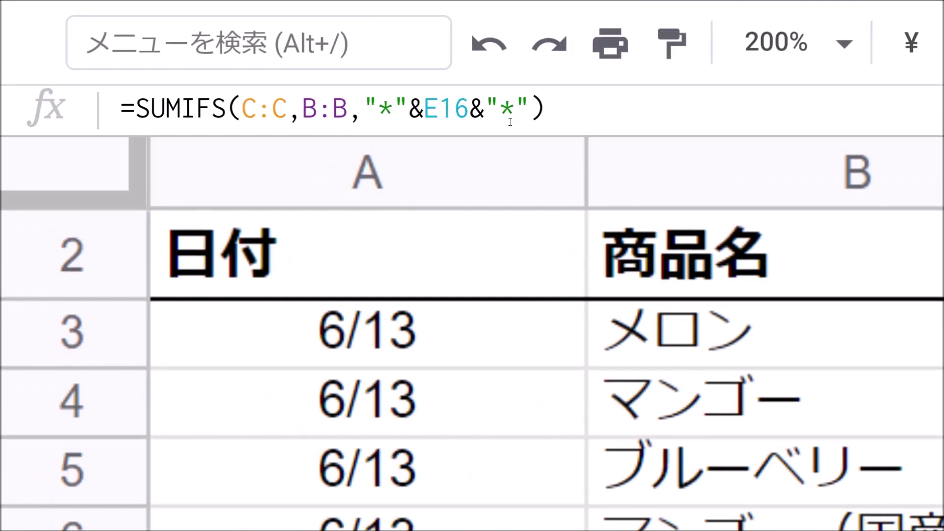
pyautogui.click(397, 109)
pyautogui.press('Left')
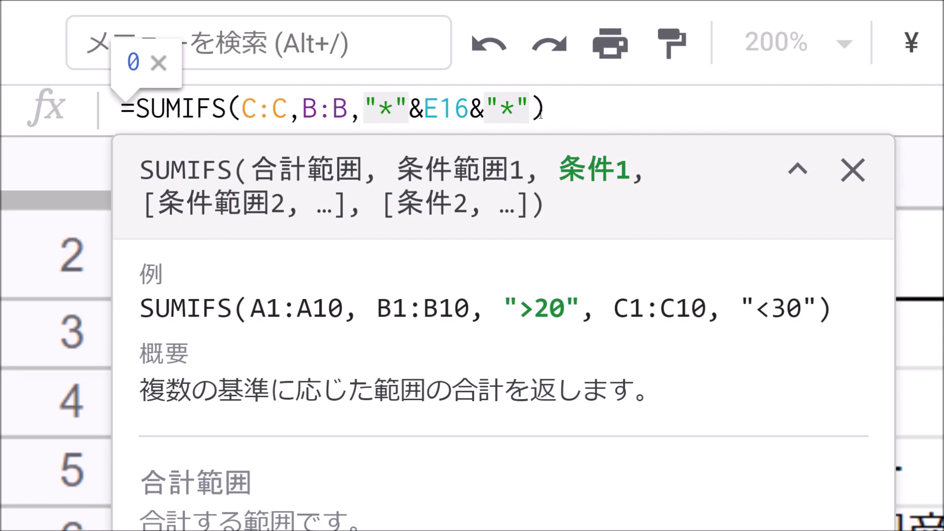
pyautogui.write('<>L')
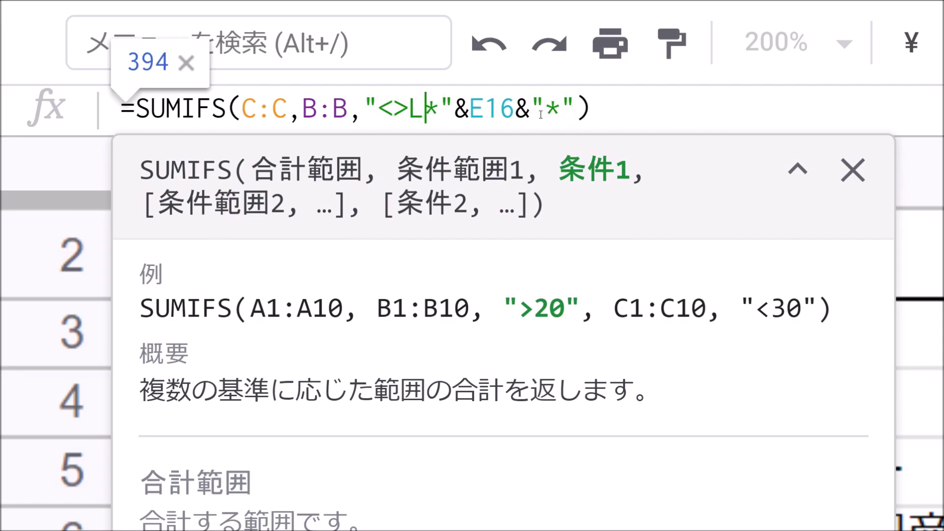
pyautogui.press('BackSpace')
pyautogui.press('BackSpace')
pyautogui.press('BackSpace')
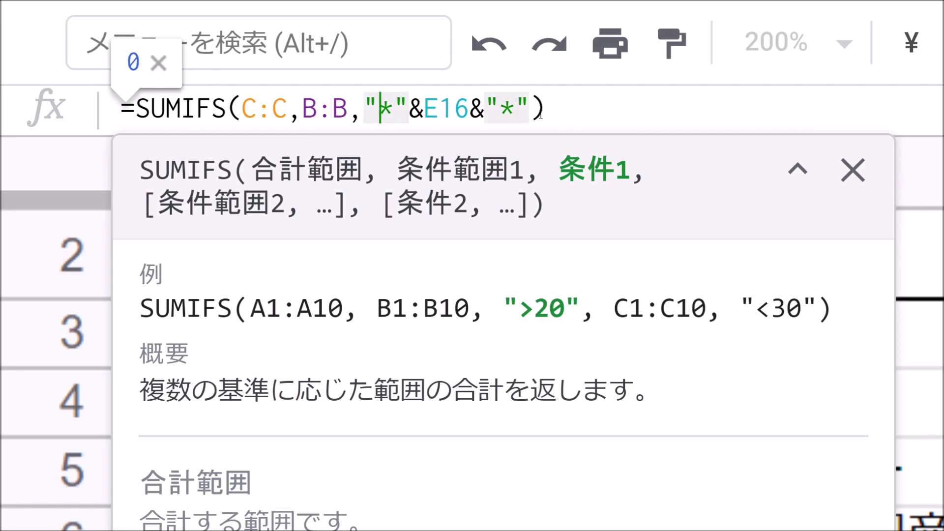
pyautogui.write('<')
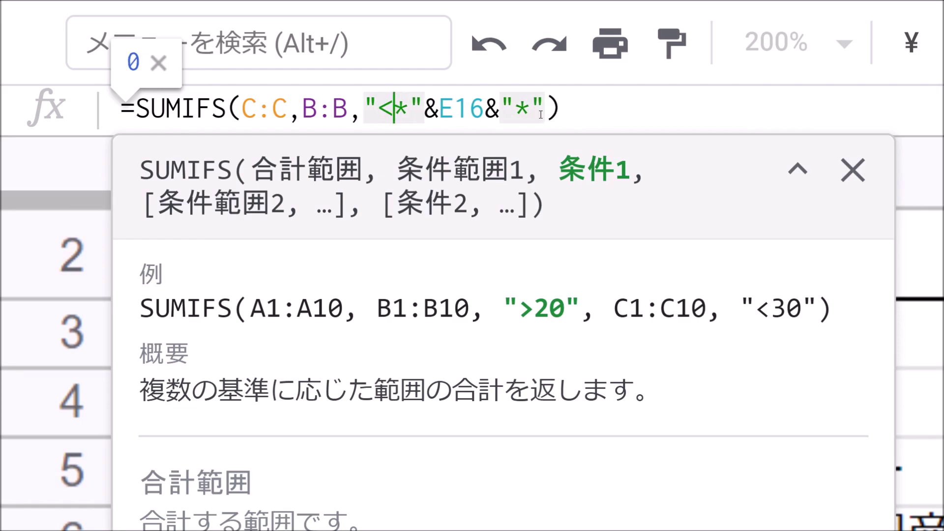
pyautogui.write('>')
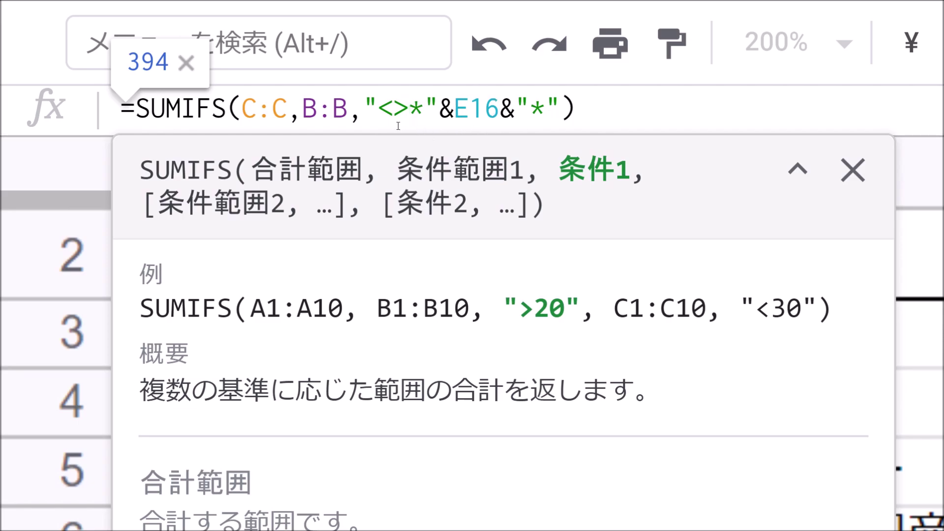
pyautogui.press('Right')
pyautogui.press('Return')
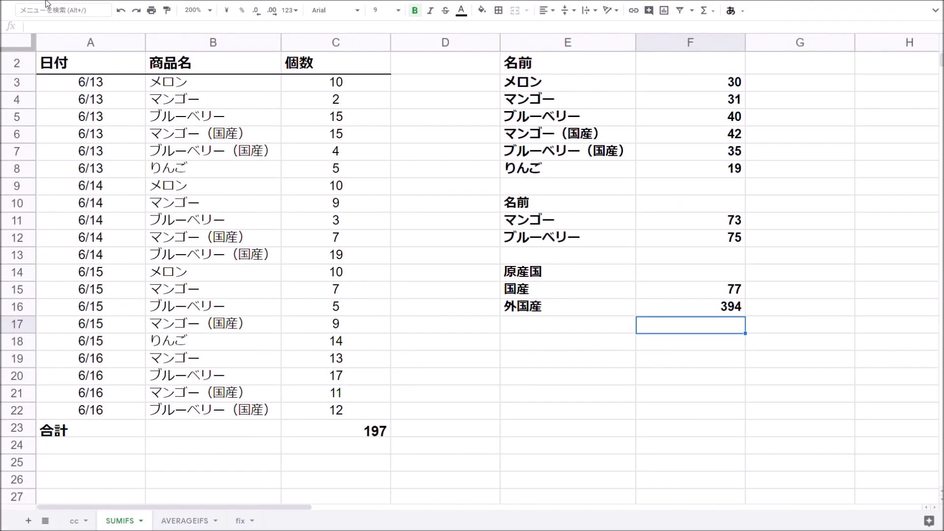
pyautogui.click(727, 308)
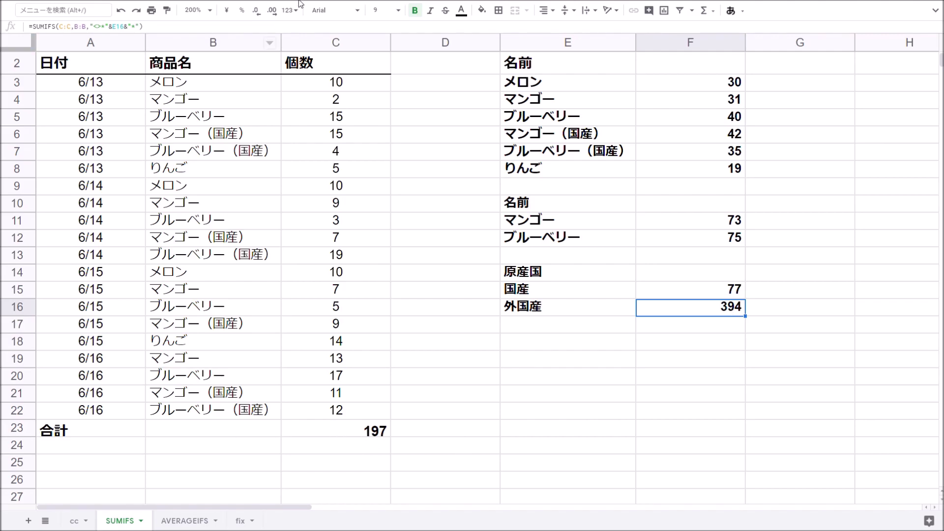
pyautogui.click(376, 433)
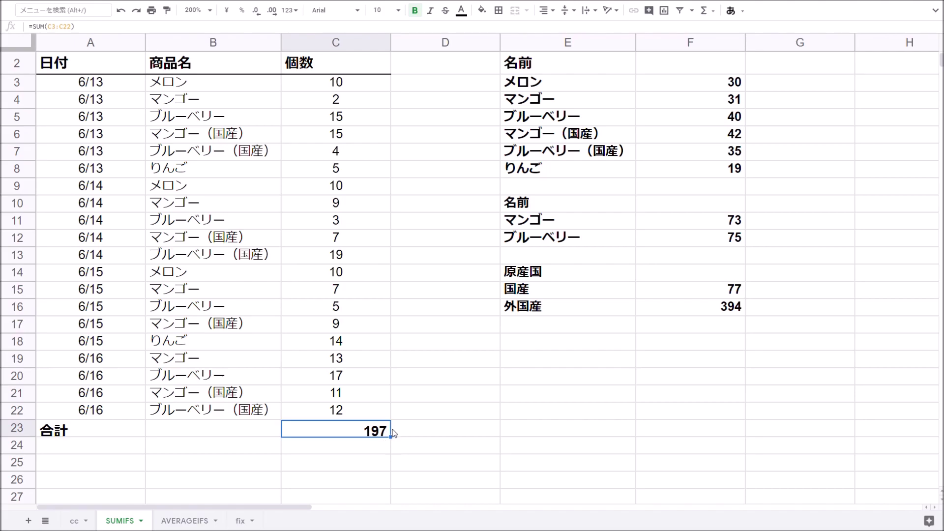
pyautogui.click(733, 309)
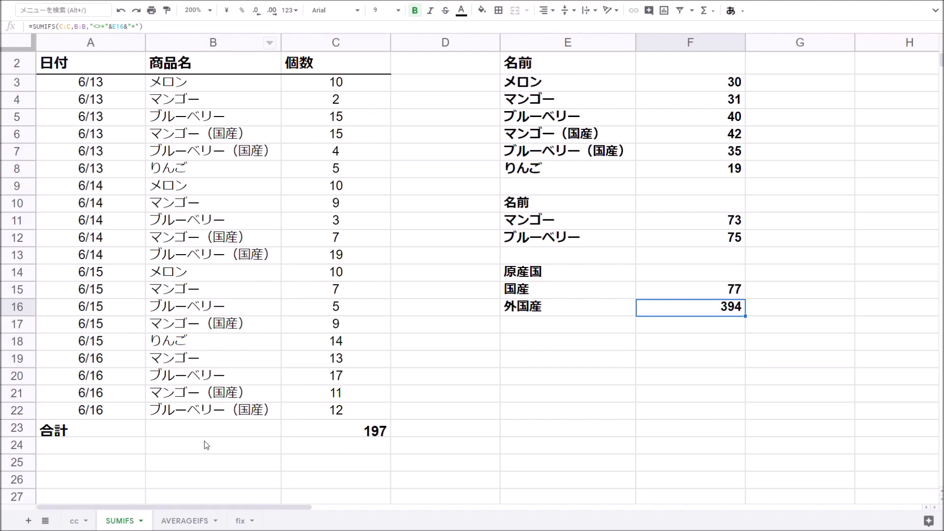
pyautogui.moveTo(212, 42)
pyautogui.click(17, 445)
pyautogui.click(18, 429)
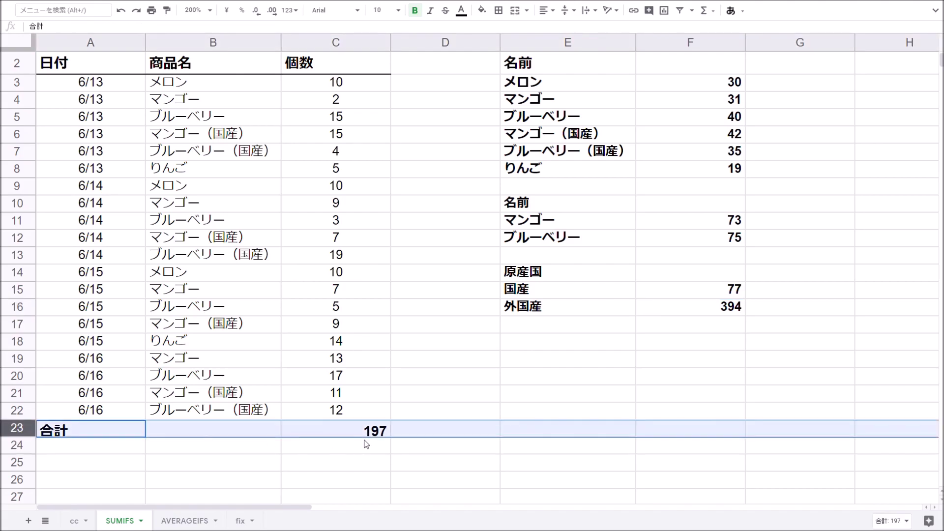
pyautogui.click(211, 432)
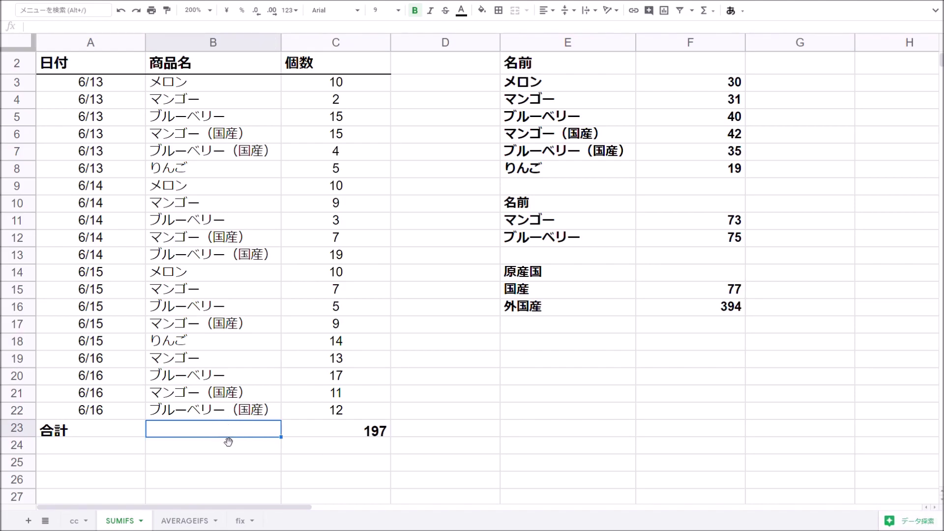
pyautogui.click(350, 435)
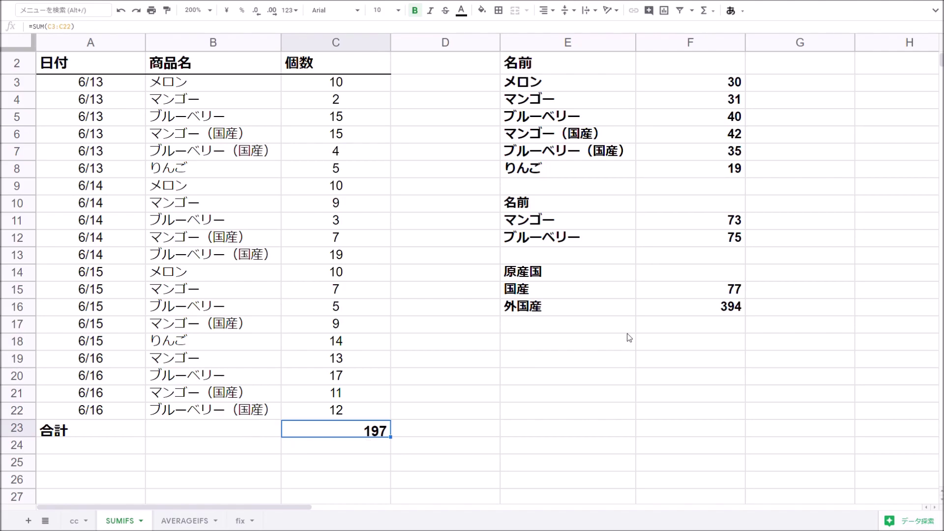
pyautogui.click(724, 311)
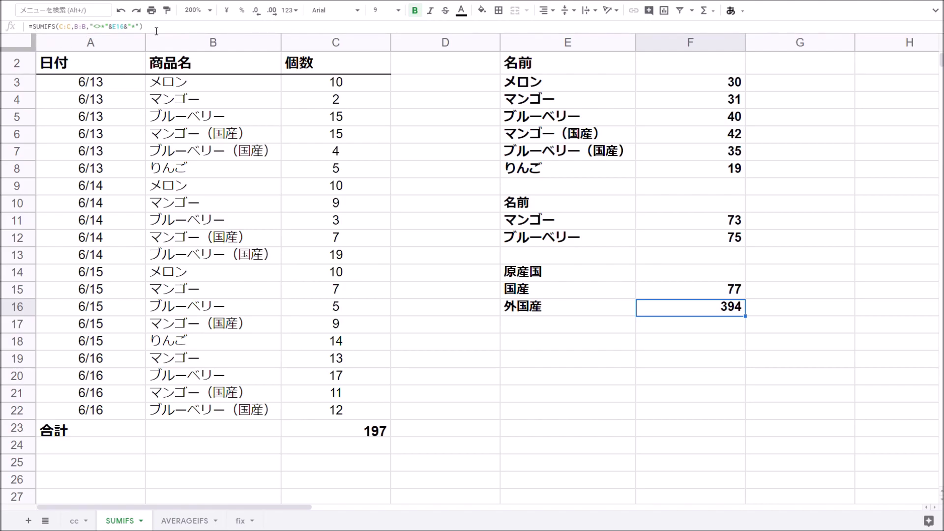
# - Add a second criterion B:B,"<>" to F16's SUMIFS to exclude blank names, giving 197
pyautogui.doubleClick(710, 313)
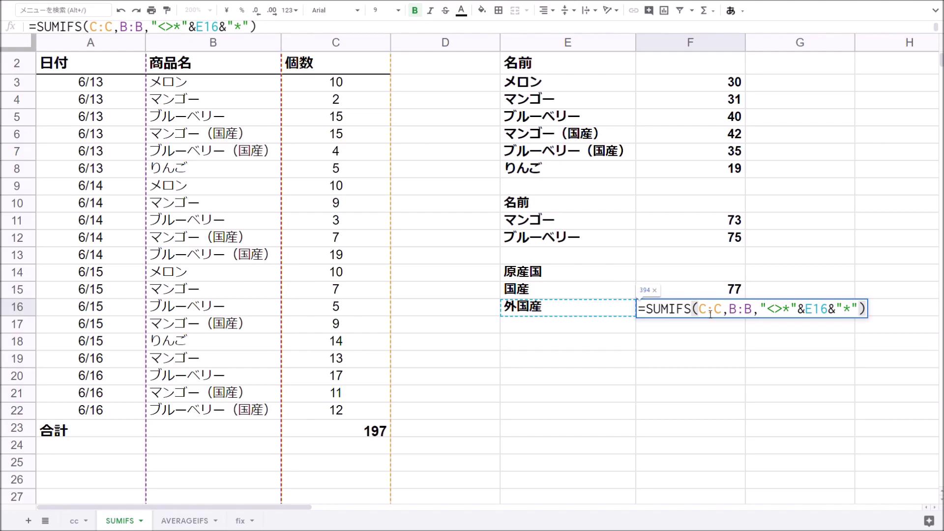
pyautogui.click(260, 27)
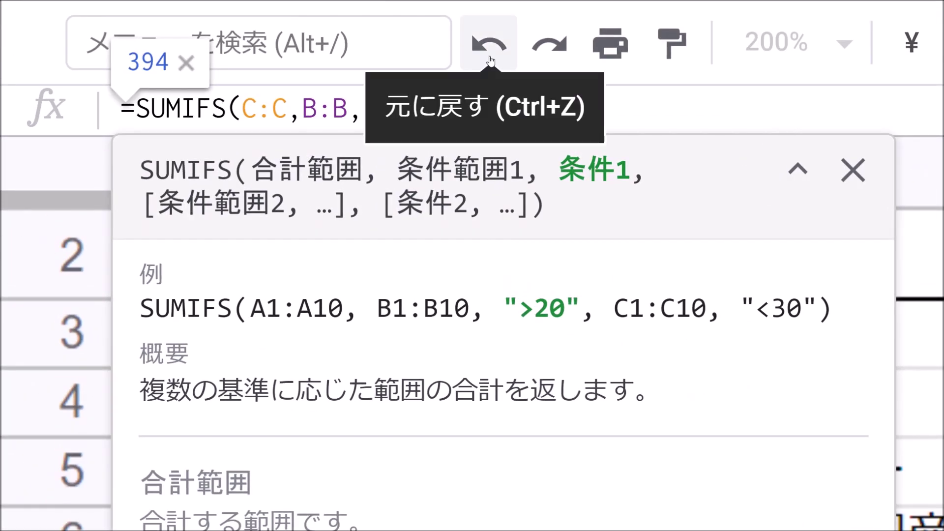
pyautogui.write(',')
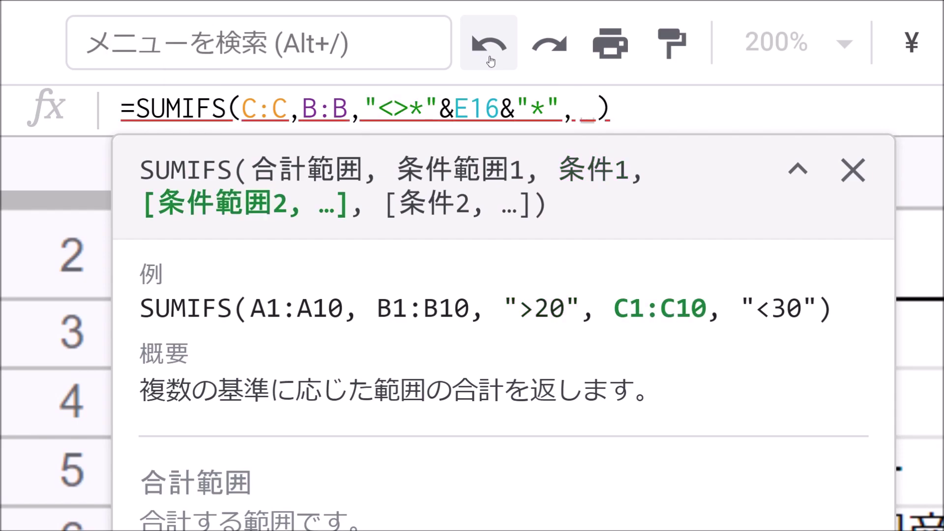
pyautogui.click(852, 164)
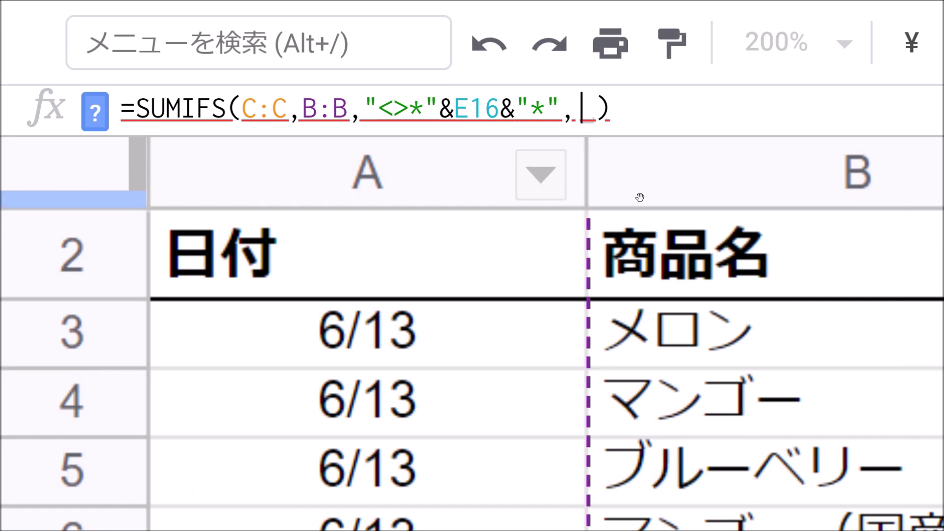
pyautogui.click(763, 181)
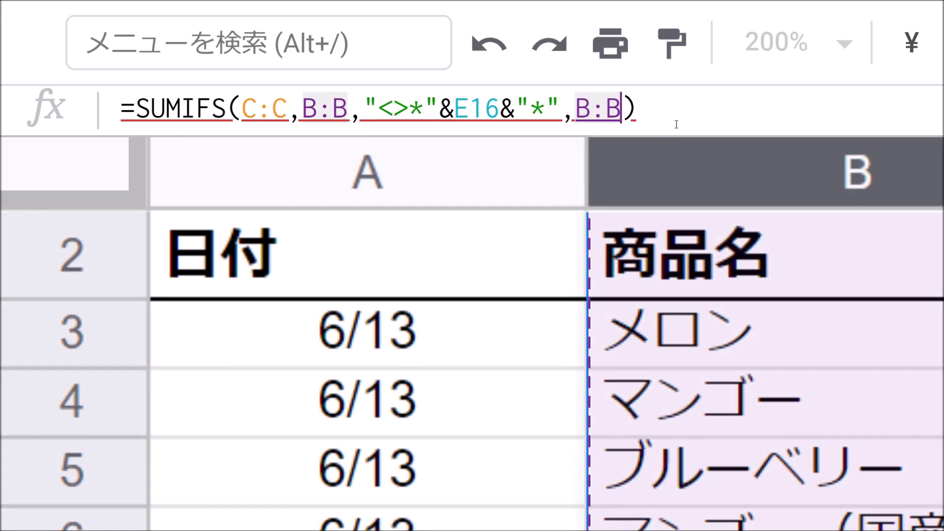
pyautogui.write(', ')
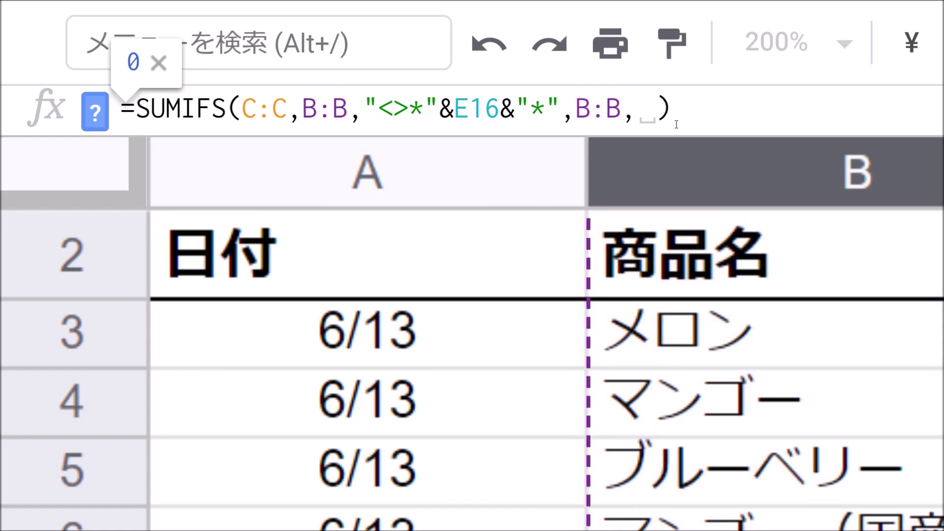
pyautogui.write('<>')
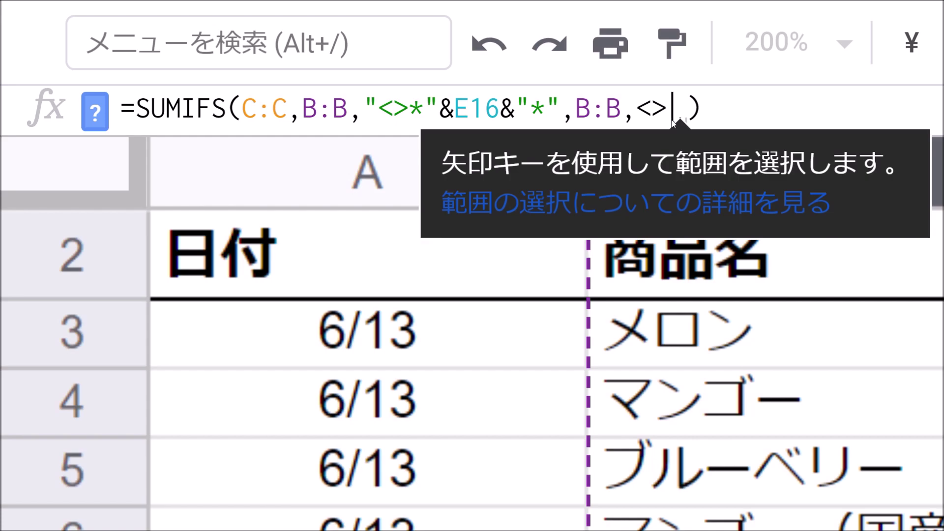
pyautogui.press('BackSpace')
pyautogui.press('BackSpace')
pyautogui.write('"<>"')
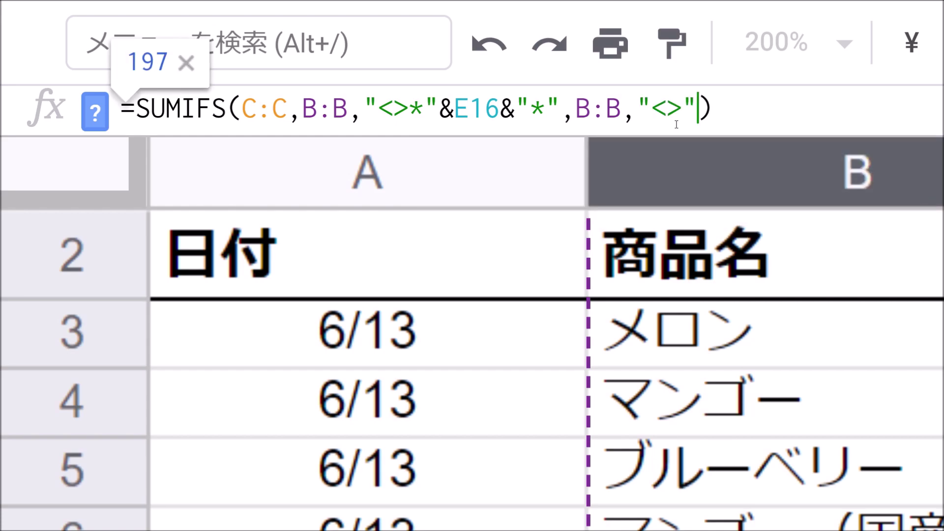
pyautogui.press('Return')
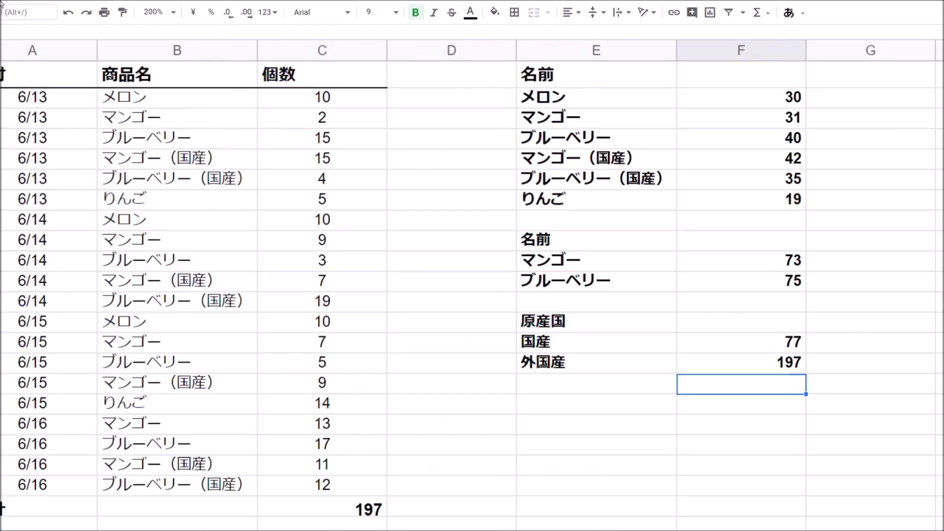
pyautogui.click(728, 312)
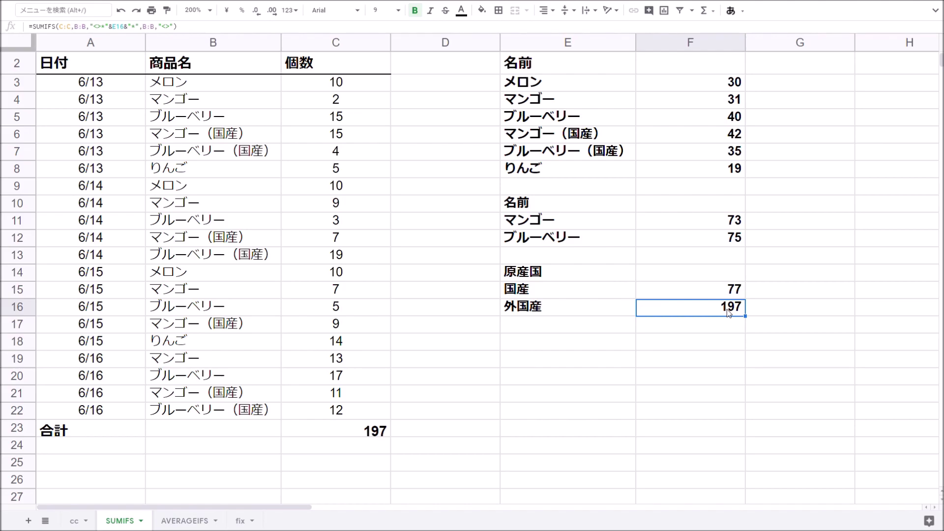
# - Replace E16 with E15 in F16's criterion so names containing 国産 are excluded, giving 120
pyautogui.doubleClick(729, 312)
pyautogui.press('Left')
pyautogui.press('Left')
pyautogui.press('Left')
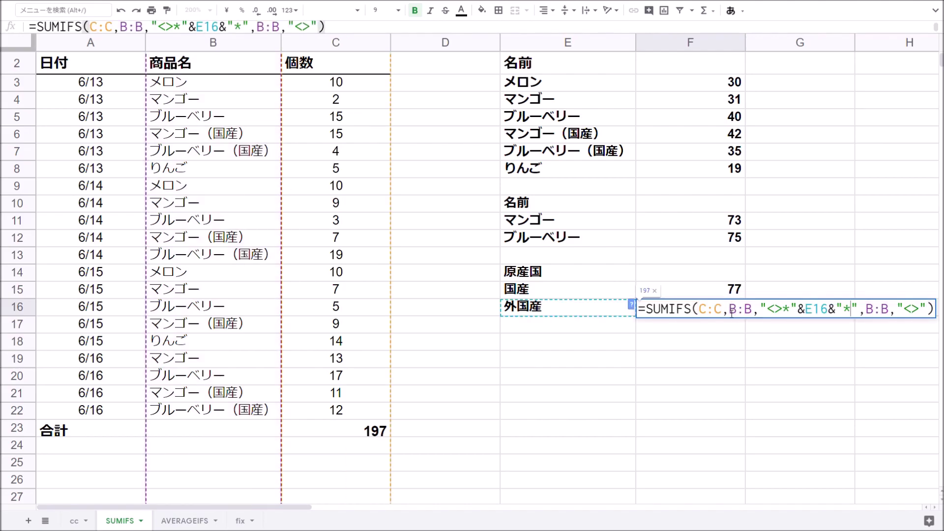
pyautogui.press('Left')
pyautogui.press('Left')
pyautogui.press('Left')
pyautogui.press('Right')
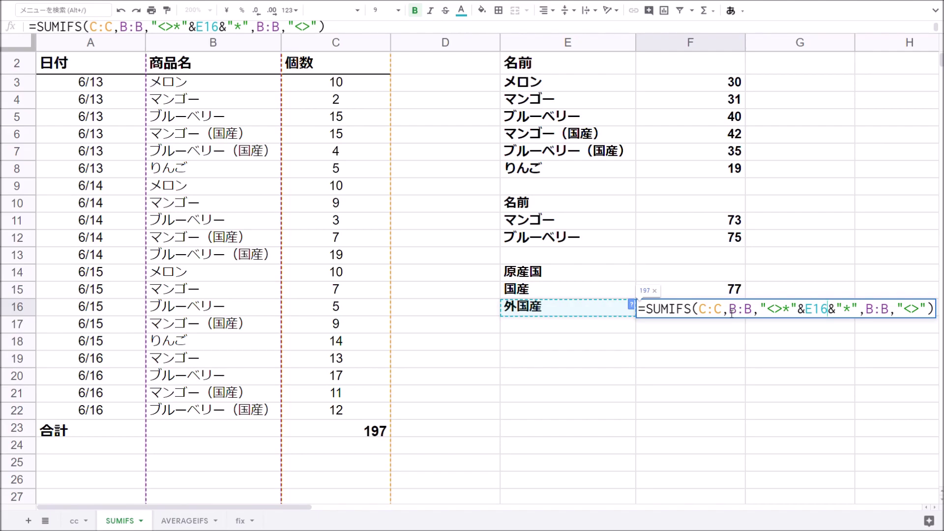
pyautogui.press('BackSpace')
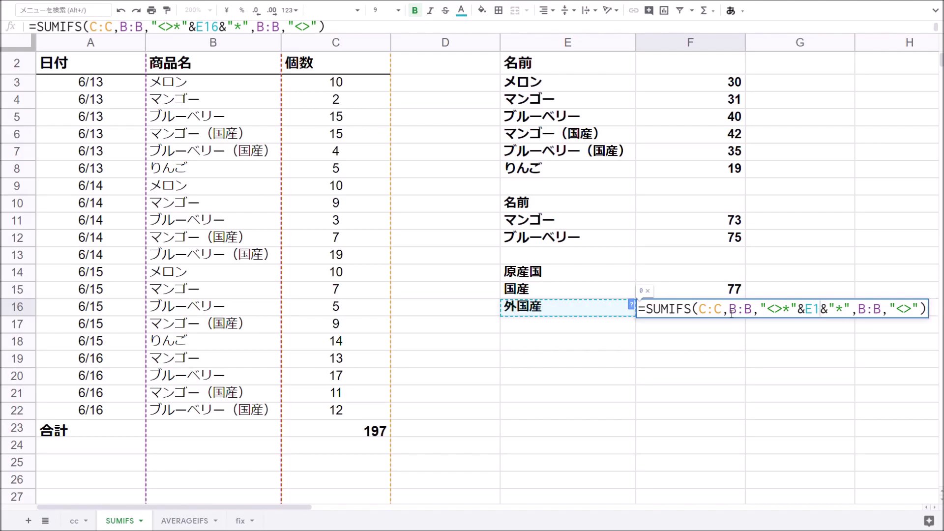
pyautogui.press('BackSpace')
pyautogui.press('BackSpace')
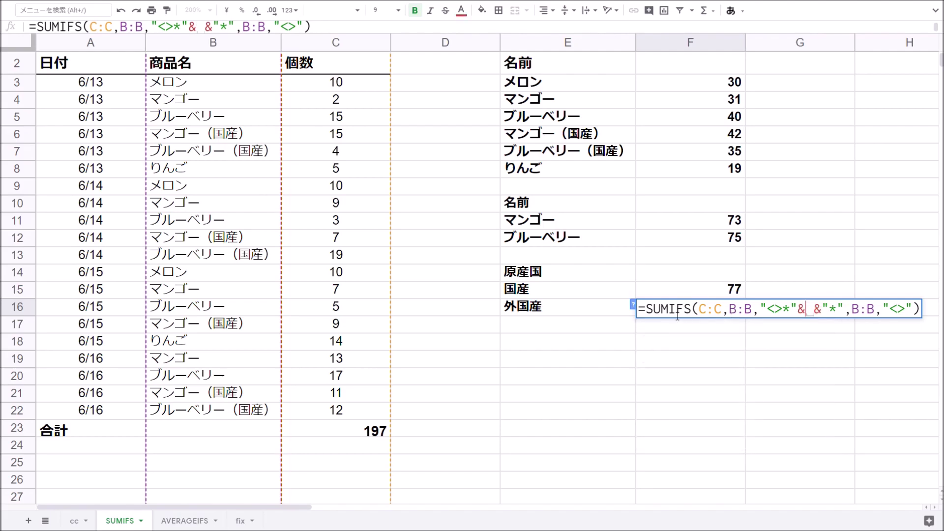
pyautogui.click(573, 293)
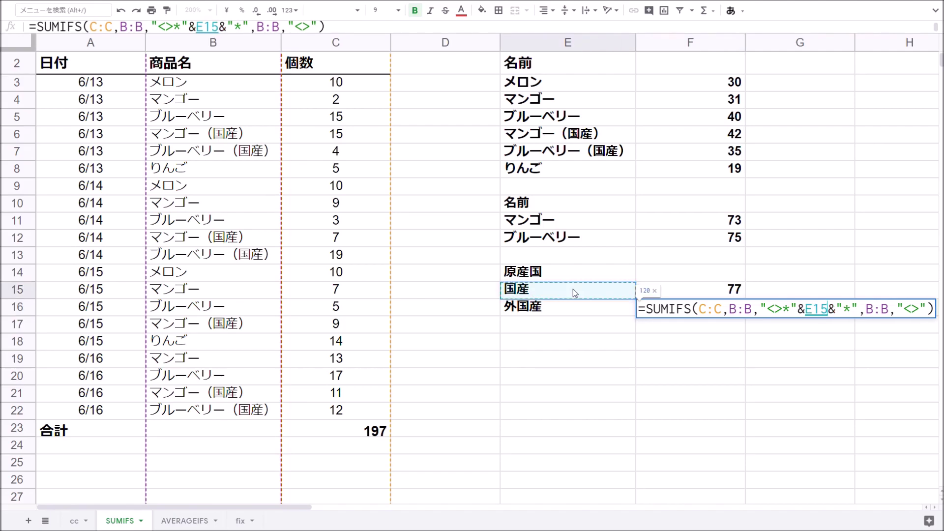
pyautogui.press('Return')
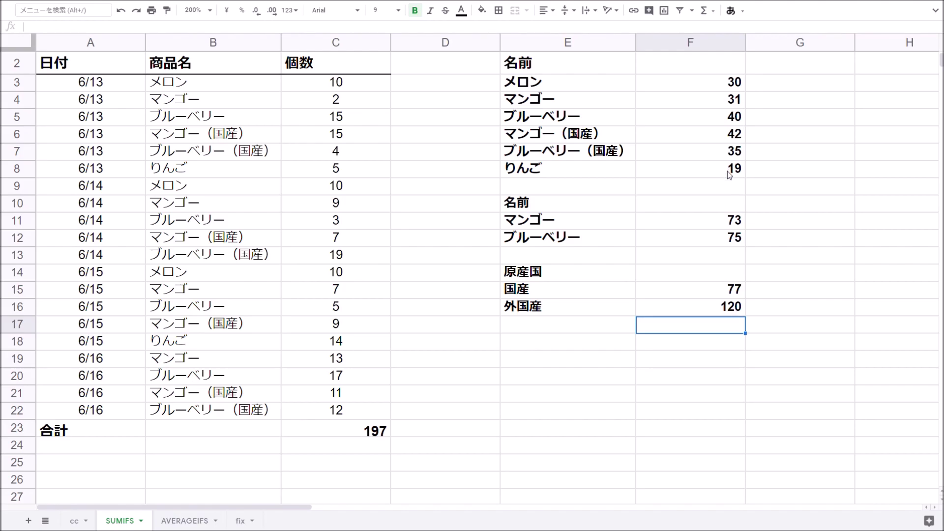
pyautogui.click(732, 309)
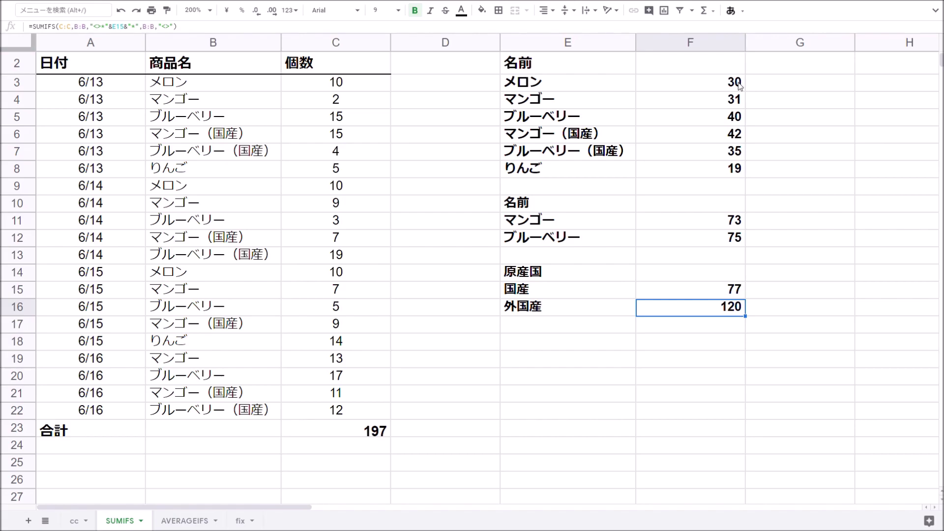
# - Select the メロン, マンゴー, ブルーベリー and りんご totals to check they match F16's 120
pyautogui.moveTo(740, 84); pyautogui.dragTo(740, 117)
pyautogui.keyDown('ctrl'); pyautogui.click(740, 169); pyautogui.keyUp('ctrl')
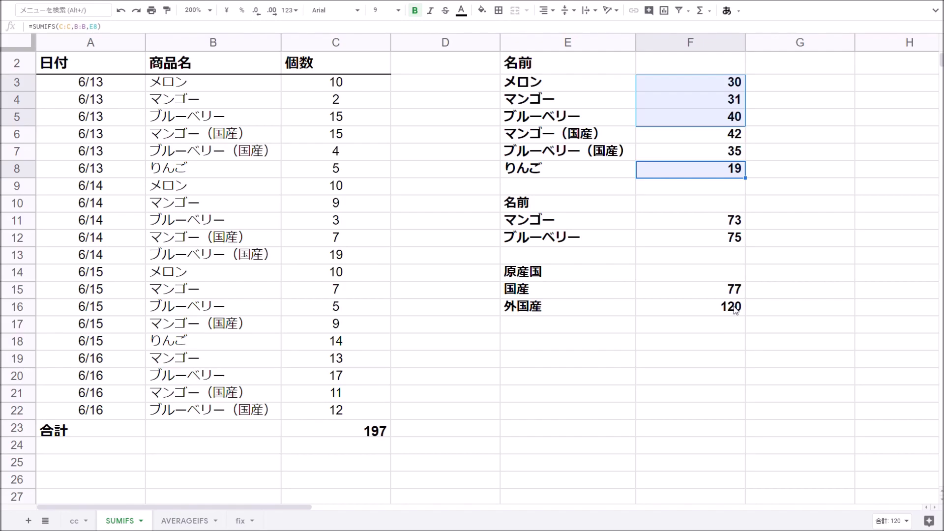
pyautogui.click(736, 310)
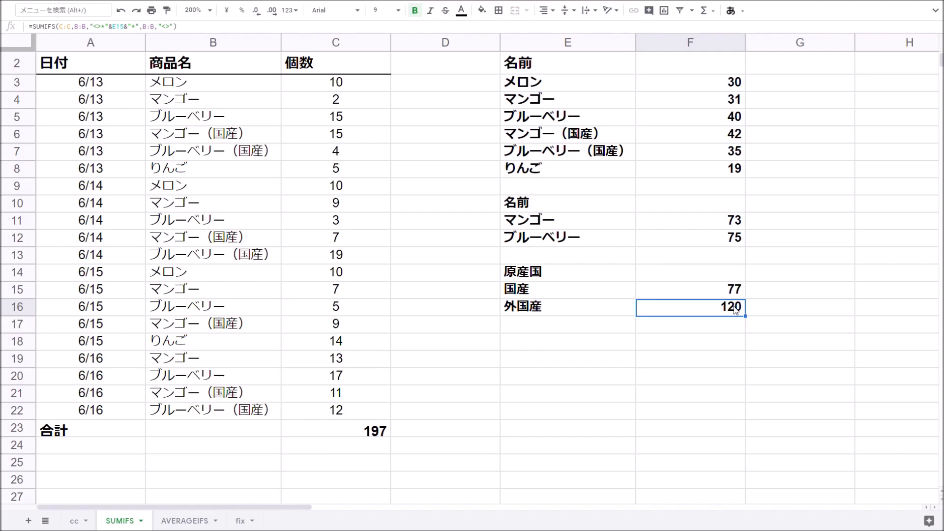
# - Enter the heading 日付 in E18
pyautogui.click(559, 341)
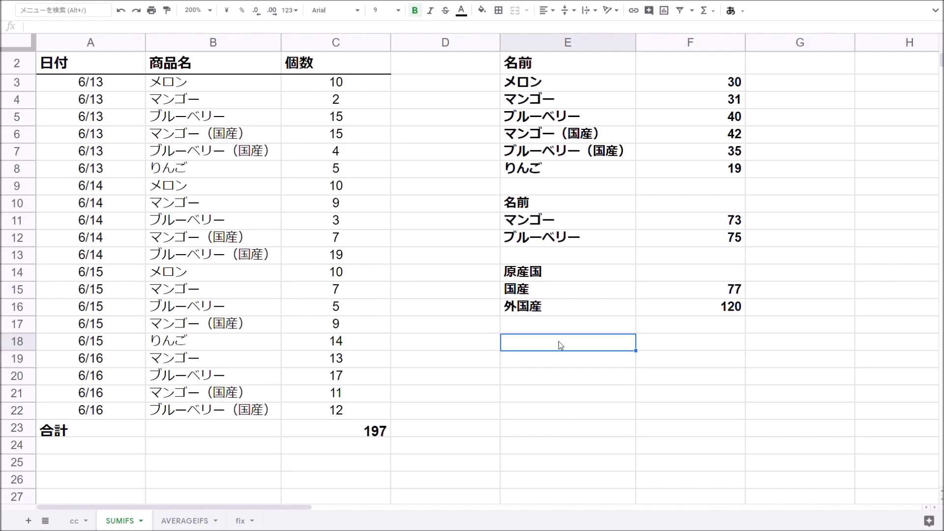
pyautogui.write('hidu')
pyautogui.press('BackSpace')
pyautogui.press('BackSpace')
pyautogui.press('BackSpace')
pyautogui.press('BackSpace')
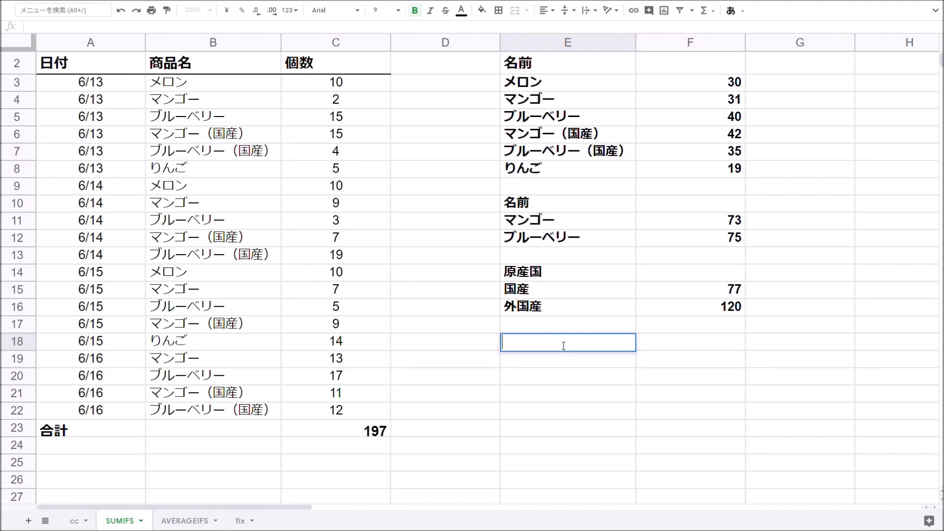
pyautogui.write('hidu')
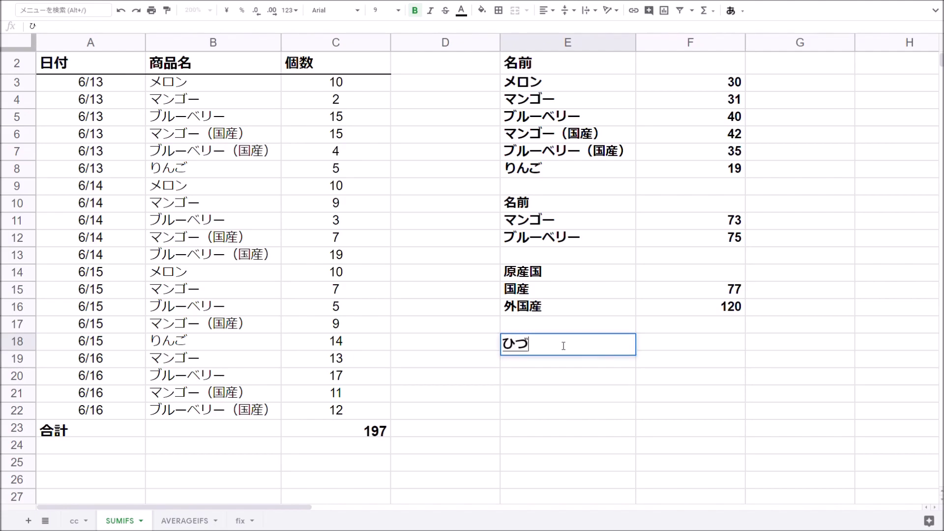
pyautogui.write('ke')
pyautogui.press('space')
pyautogui.press('Return')
pyautogui.press('Return')
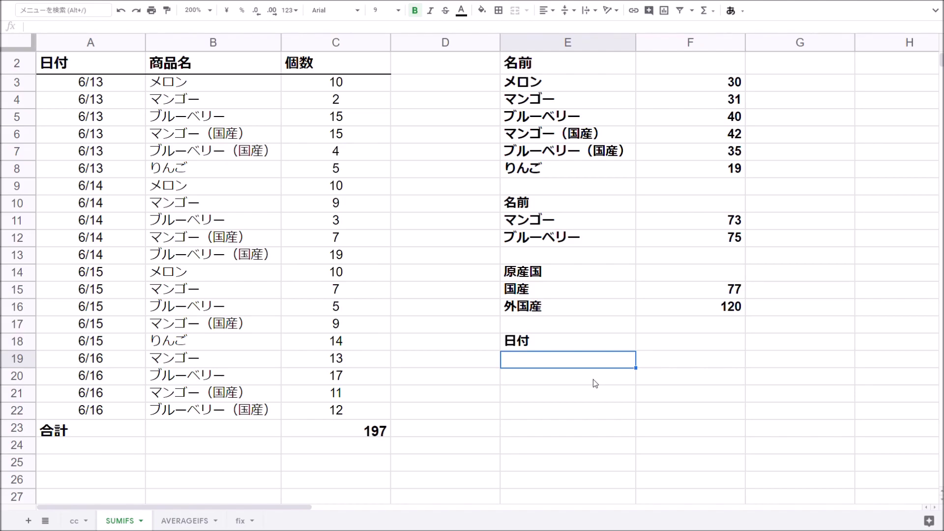
# - Enter =UNIQUE(A3:A22) in E19 to list the dates 6/13 through 6/16
pyautogui.write('=')
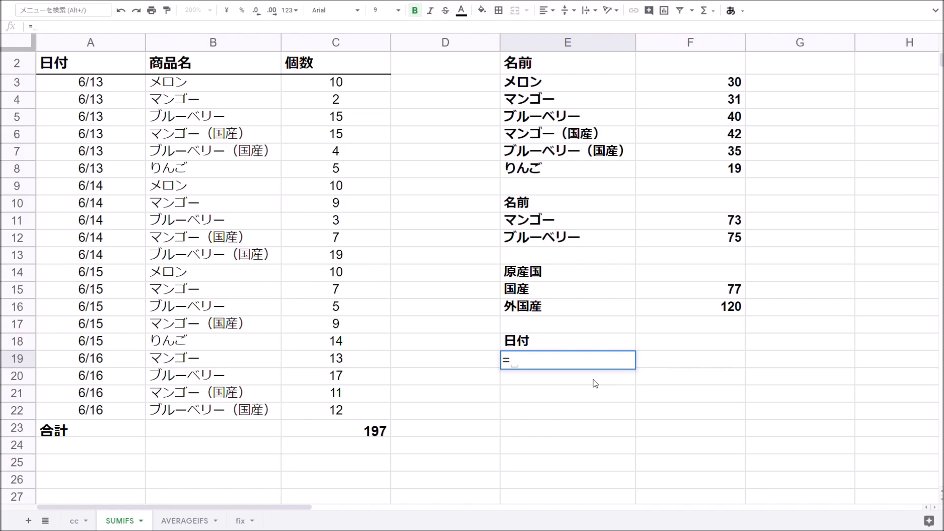
pyautogui.write('uni')
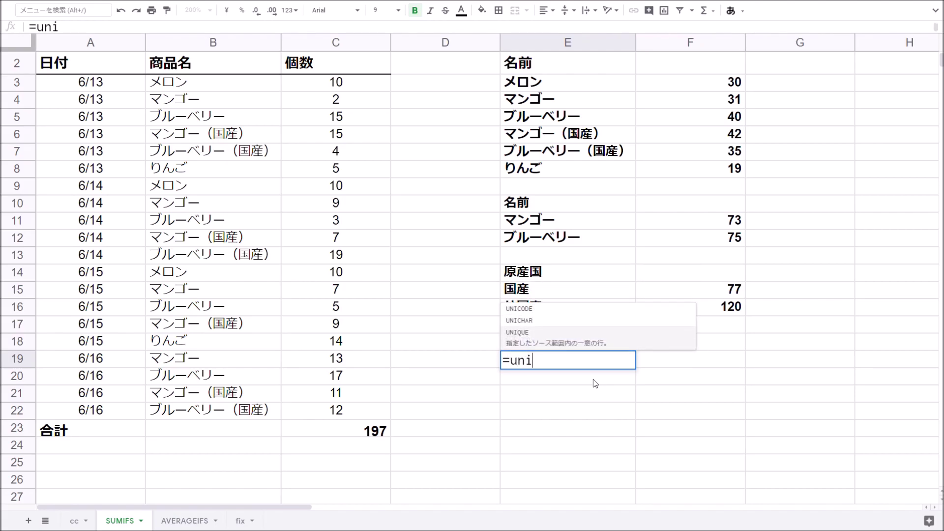
pyautogui.press('Up')
pyautogui.press('Down')
pyautogui.press('Tab')
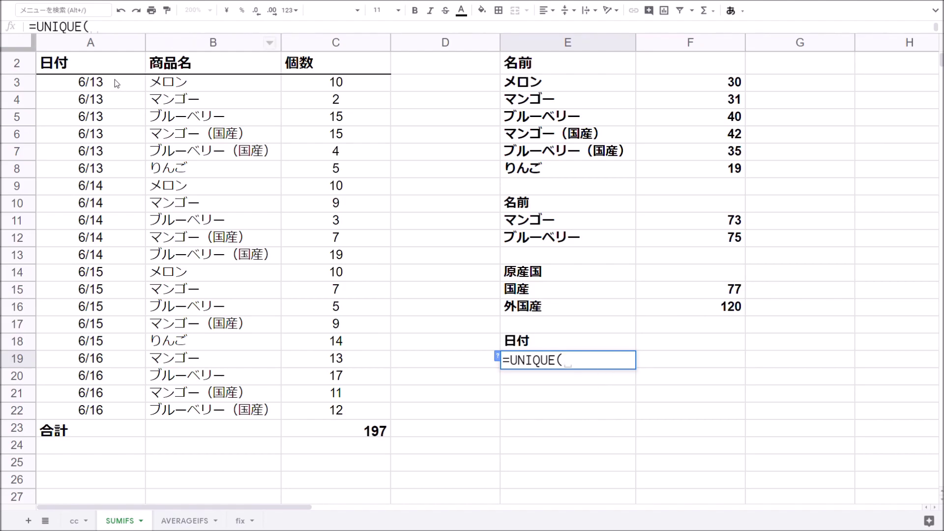
pyautogui.moveTo(114, 80); pyautogui.dragTo(100, 412)
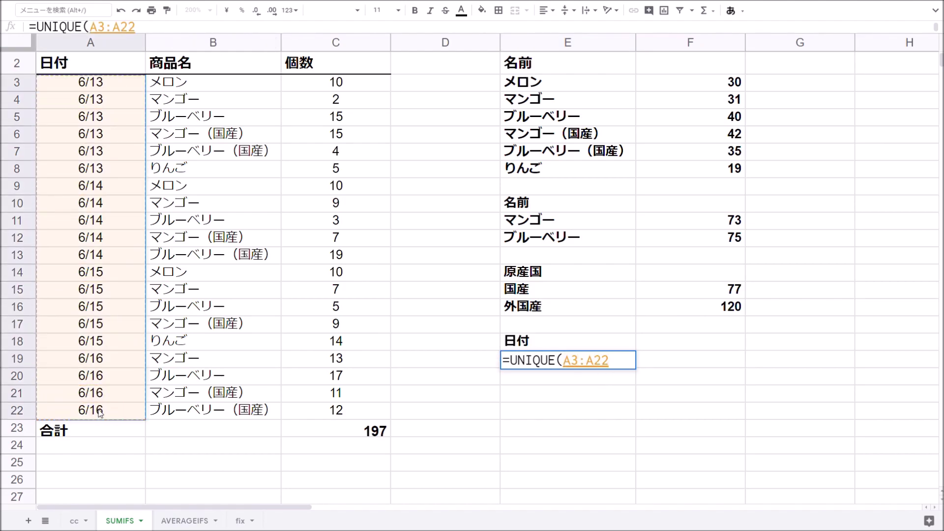
pyautogui.press('Return')
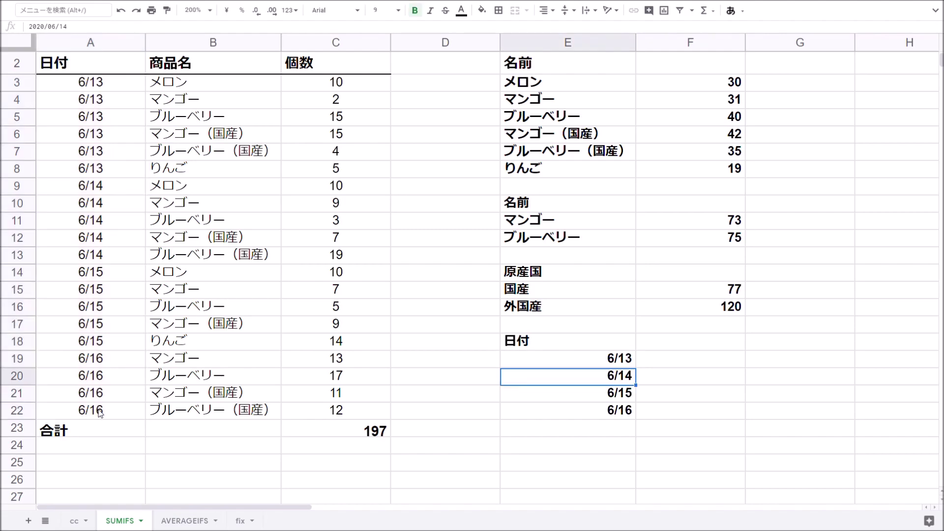
pyautogui.press('Up')
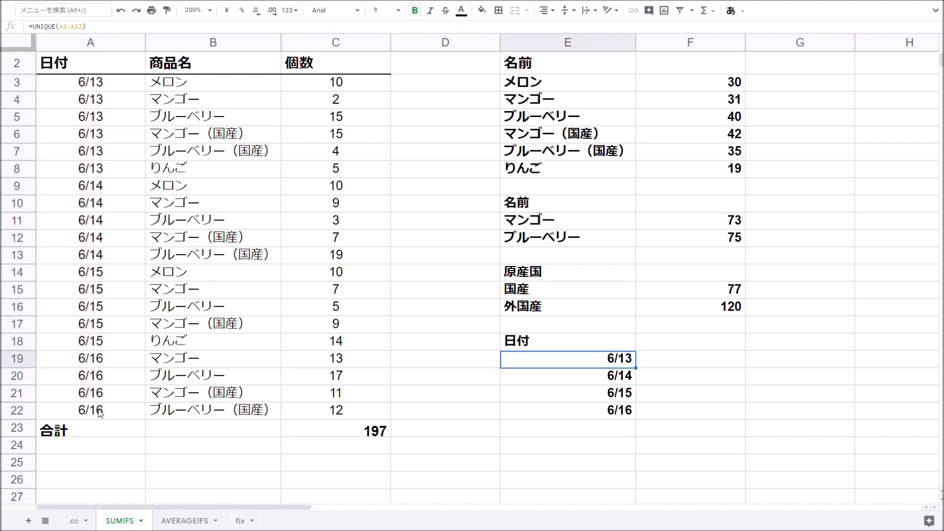
pyautogui.press('Down')
pyautogui.press('Down')
pyautogui.press('Down')
pyautogui.press('Up')
pyautogui.press('Up')
pyautogui.press('Up')
# - Enter =SUMIFS(C:C,A:A,E19) in F19 to total the 6/13 quantities
pyautogui.press('Down')
pyautogui.press('Down')
pyautogui.press('Down')
pyautogui.press('Up')
pyautogui.press('Up')
pyautogui.press('Up')
pyautogui.press('Right')
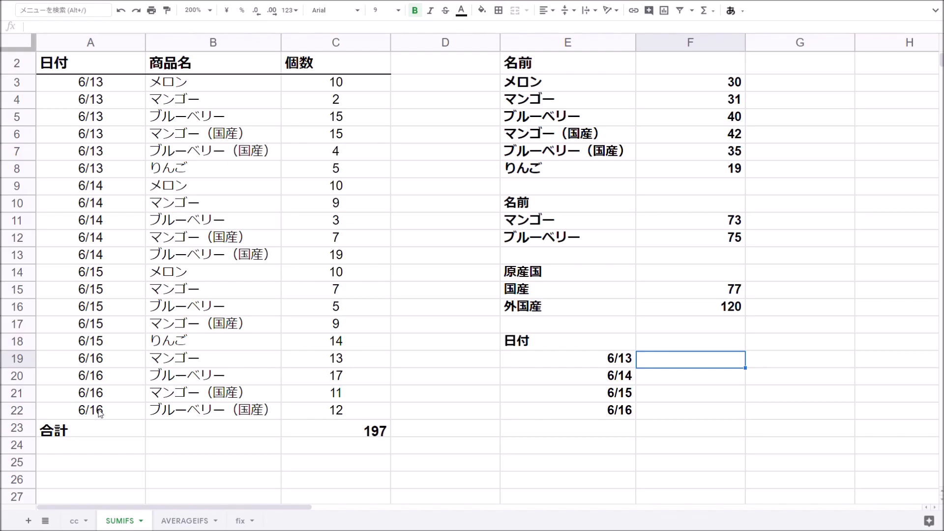
pyautogui.write('=SU')
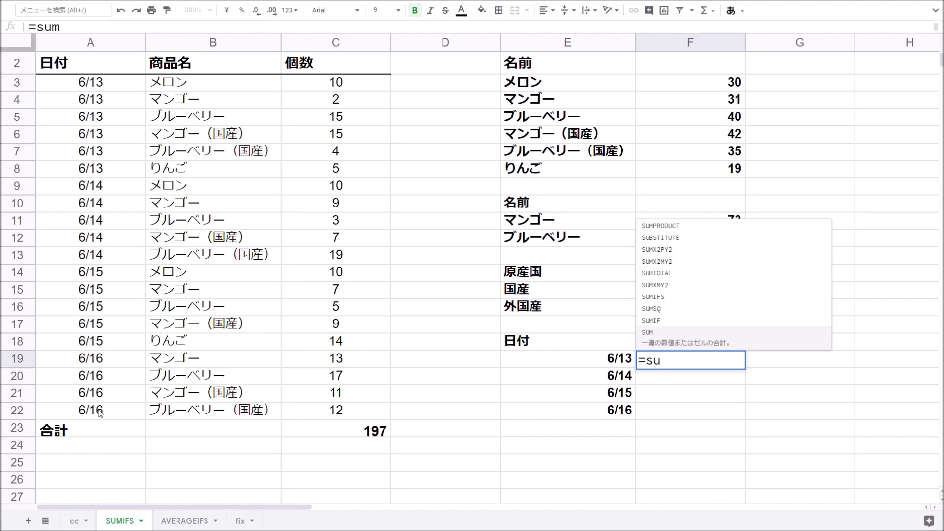
pyautogui.press('BackSpace')
pyautogui.press('BackSpace')
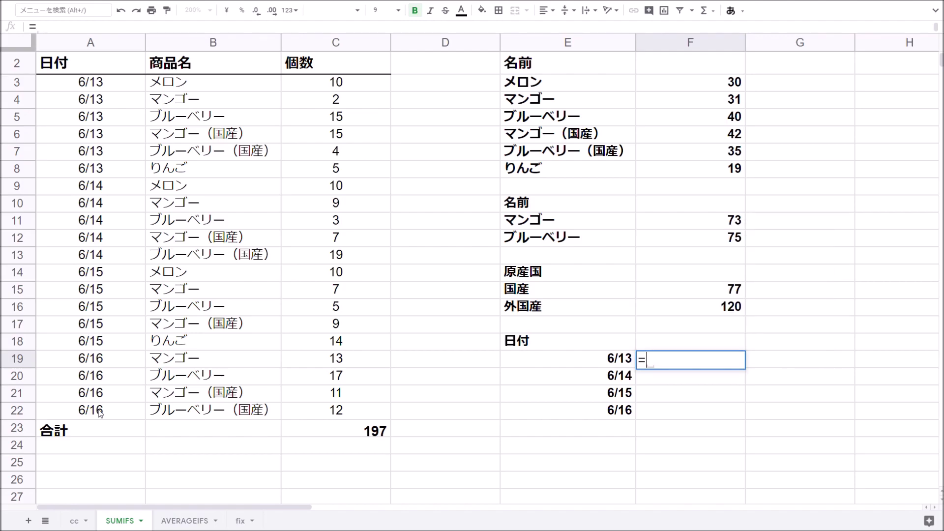
pyautogui.write('sumifs')
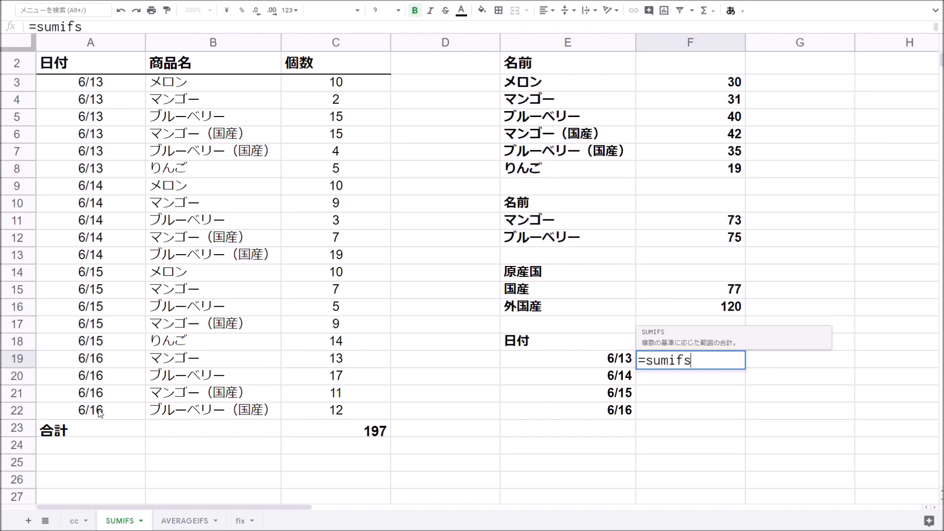
pyautogui.write('(')
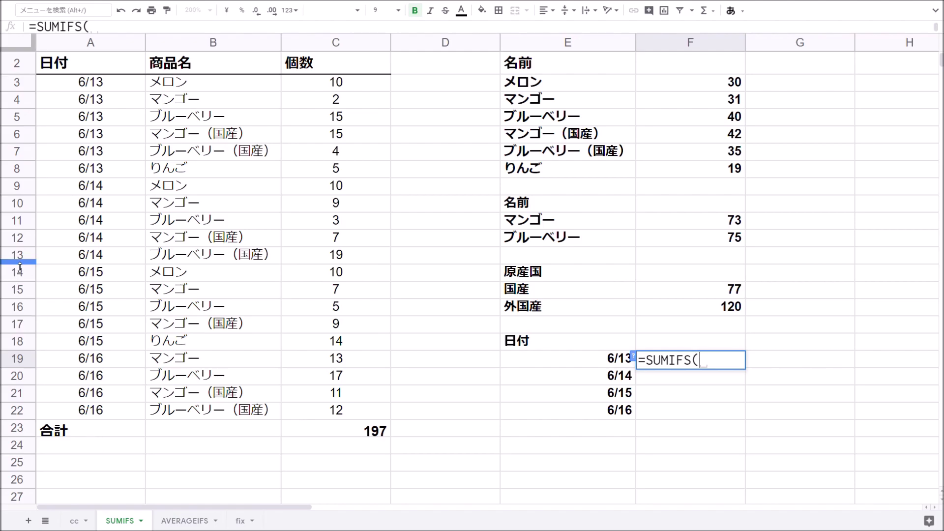
pyautogui.click(334, 44)
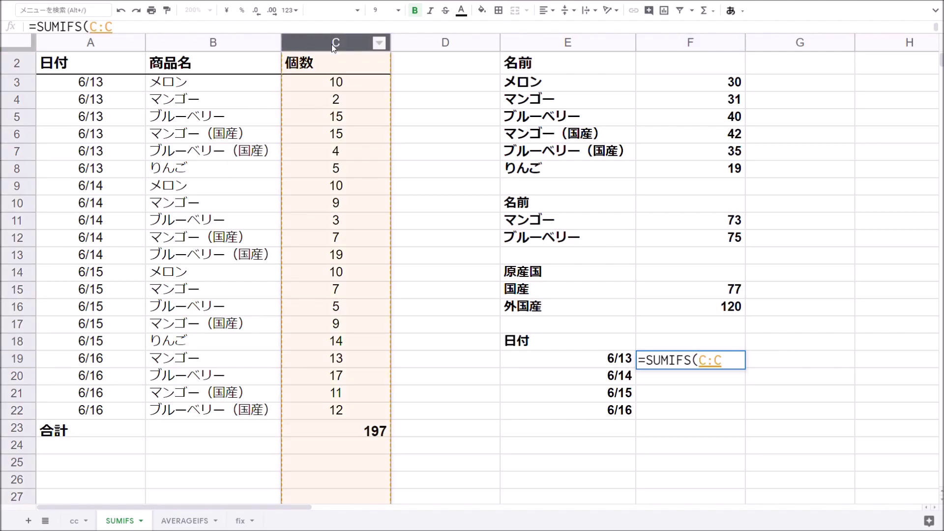
pyautogui.write(',')
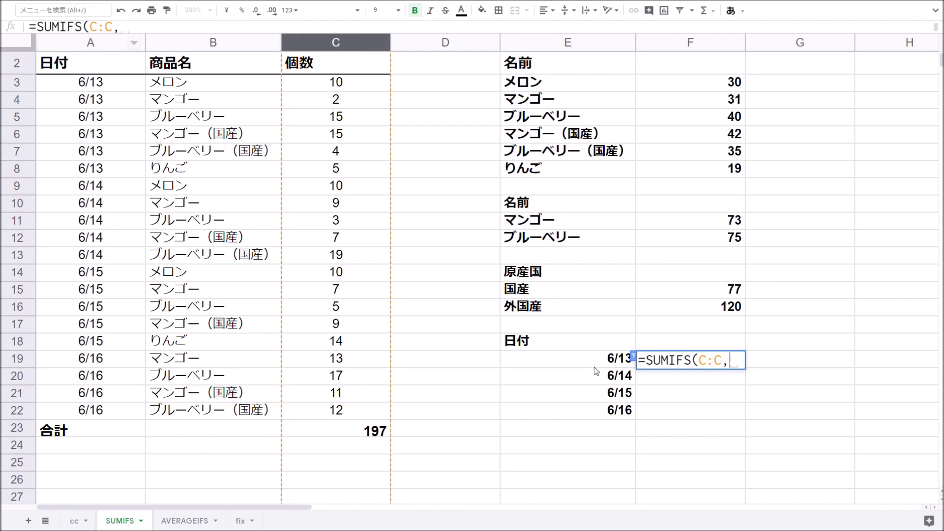
pyautogui.click(86, 44)
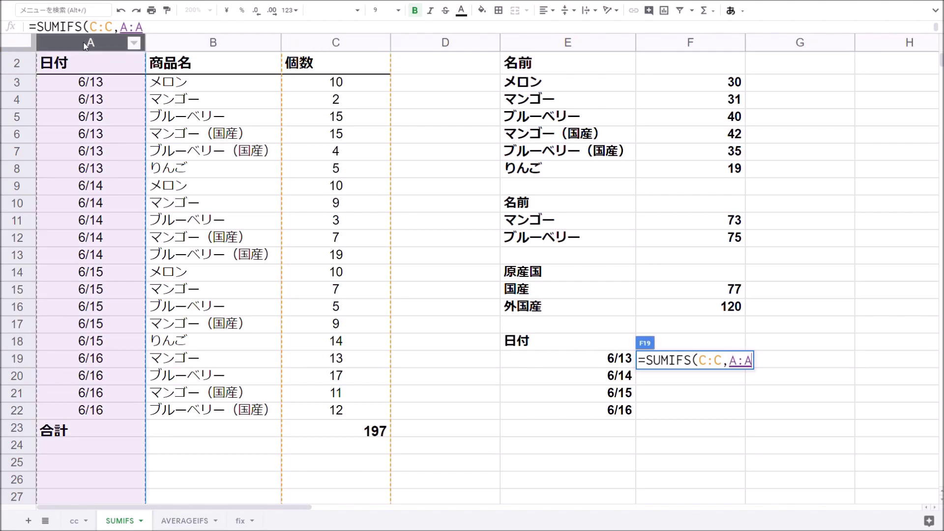
pyautogui.write(',')
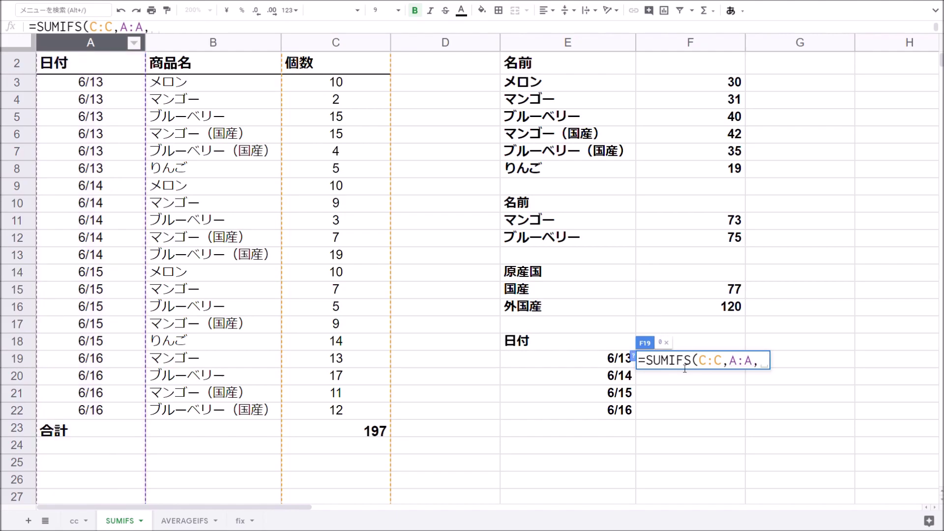
pyautogui.click(617, 365)
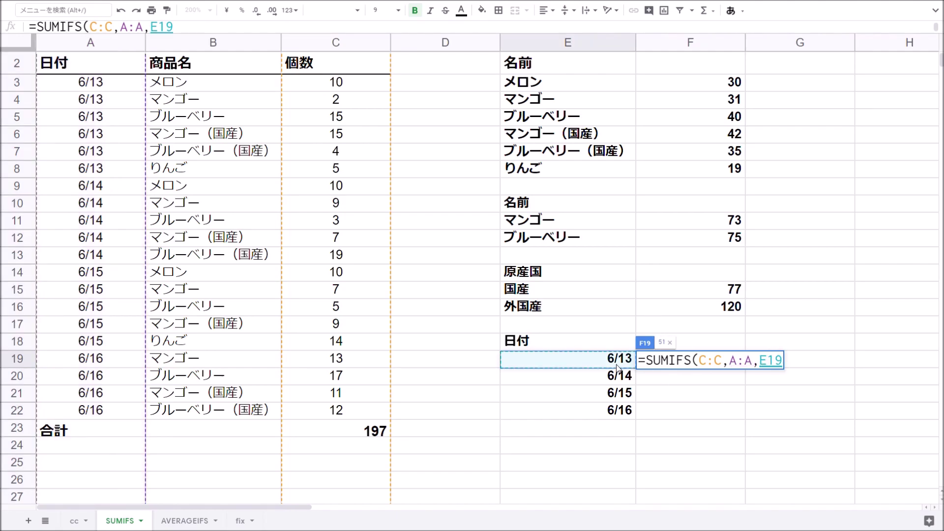
pyautogui.press('Return')
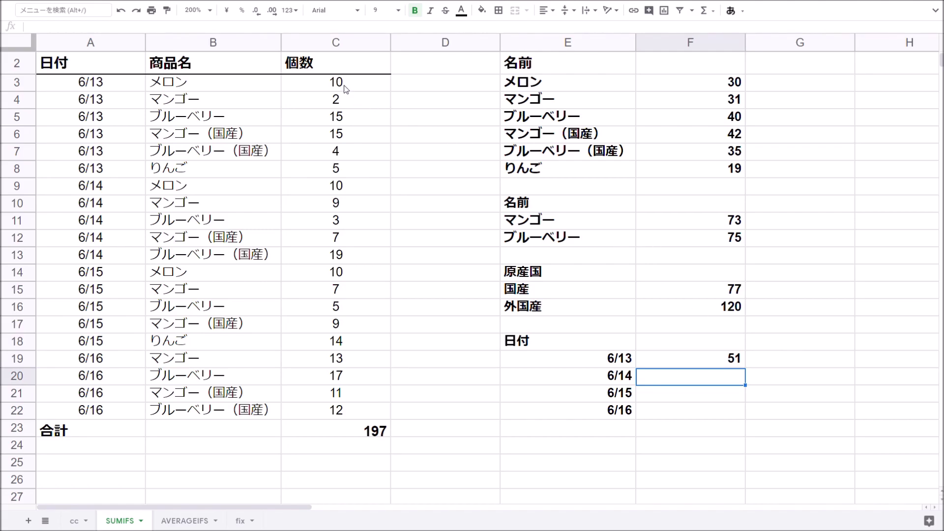
# - Fill the formula down F19:F22 (51, 48, 45, 53) and paste a 個数 heading into F18
pyautogui.moveTo(344, 88); pyautogui.dragTo(344, 170)
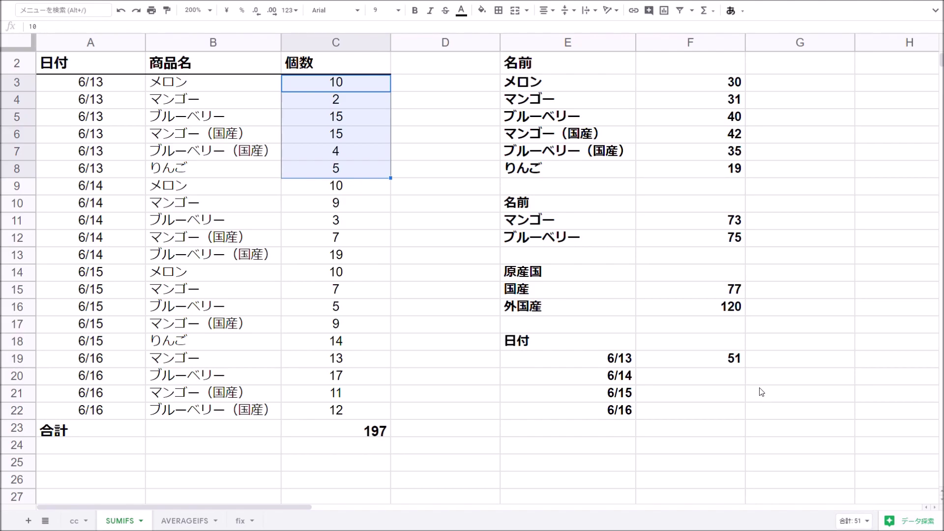
pyautogui.click(725, 359)
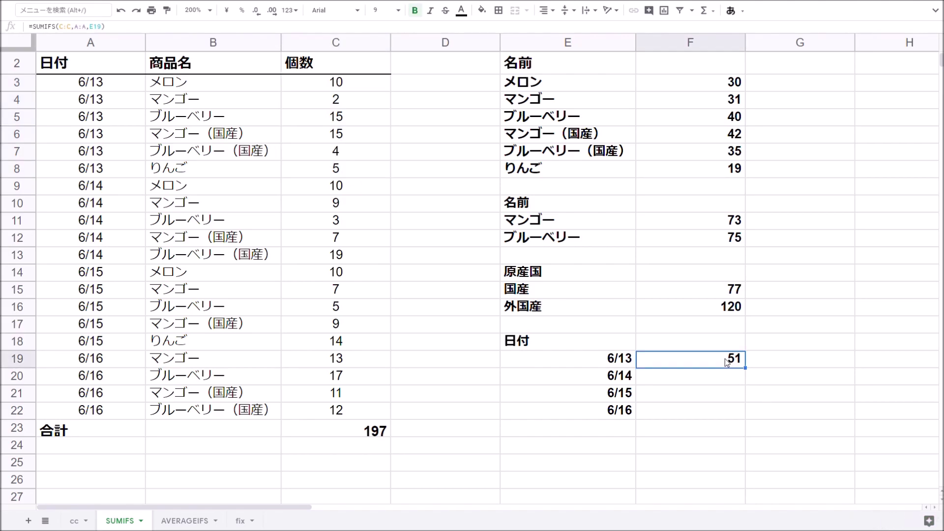
pyautogui.hotkey('shift', 'Down')
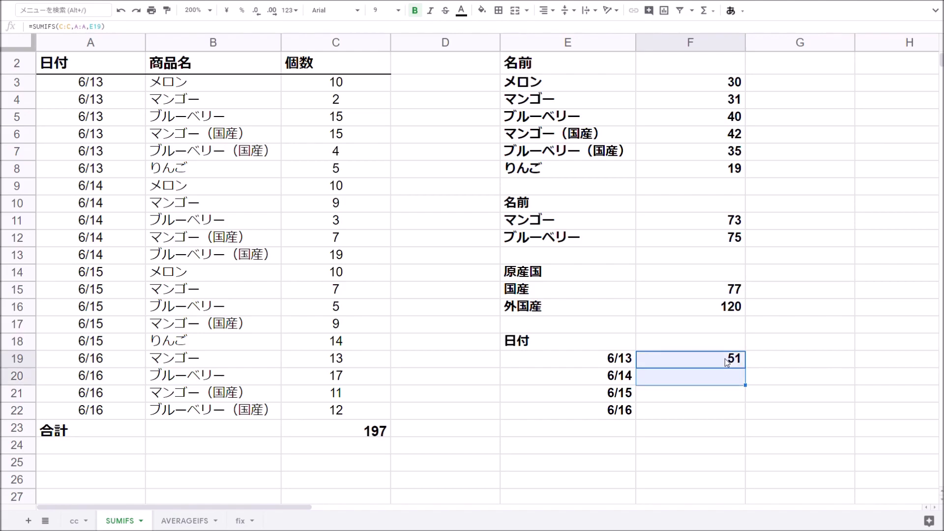
pyautogui.hotkey('shift', 'Down')
pyautogui.hotkey('shift', 'Down')
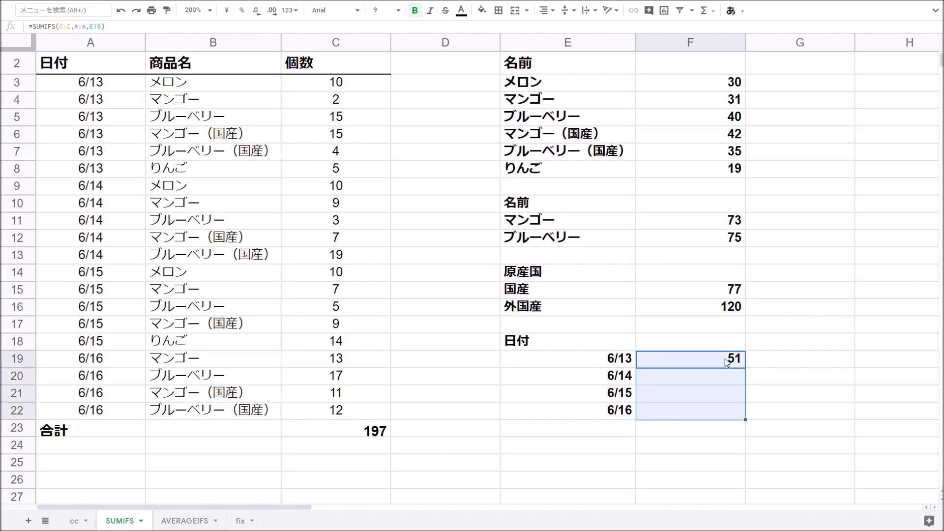
pyautogui.hotkey('ctrl', 'd')
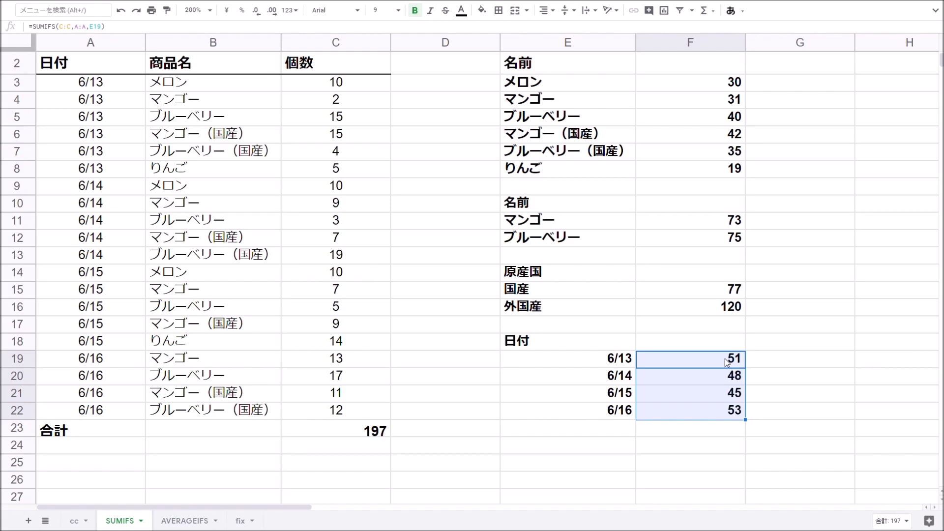
pyautogui.click(678, 345)
pyautogui.hotkey('ctrl', 'v')
# - Copy the 個数 heading into F14, F10 and F2 above the origin, wildcard and per-fruit totals
pyautogui.hotkey('ctrl', 'c')
pyautogui.click(687, 272)
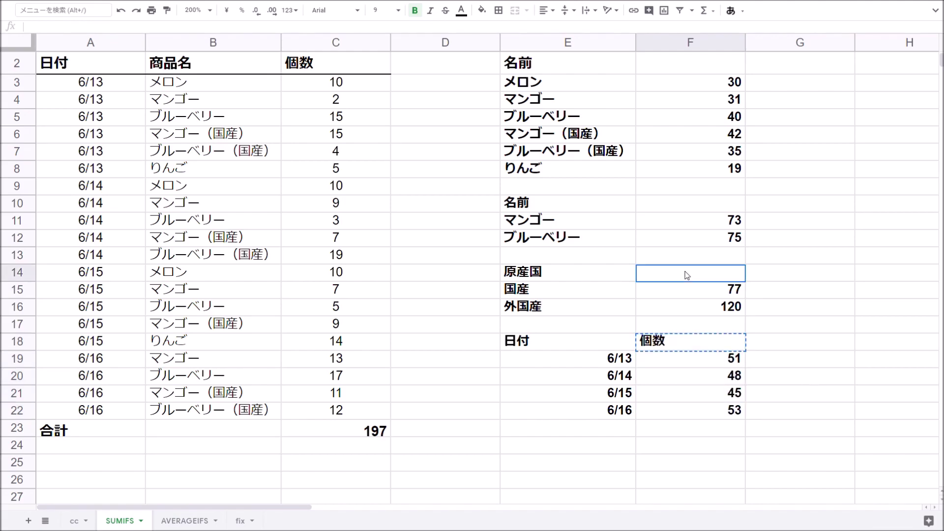
pyautogui.hotkey('ctrl', 'v')
pyautogui.click(693, 203)
pyautogui.hotkey('ctrl', 'v')
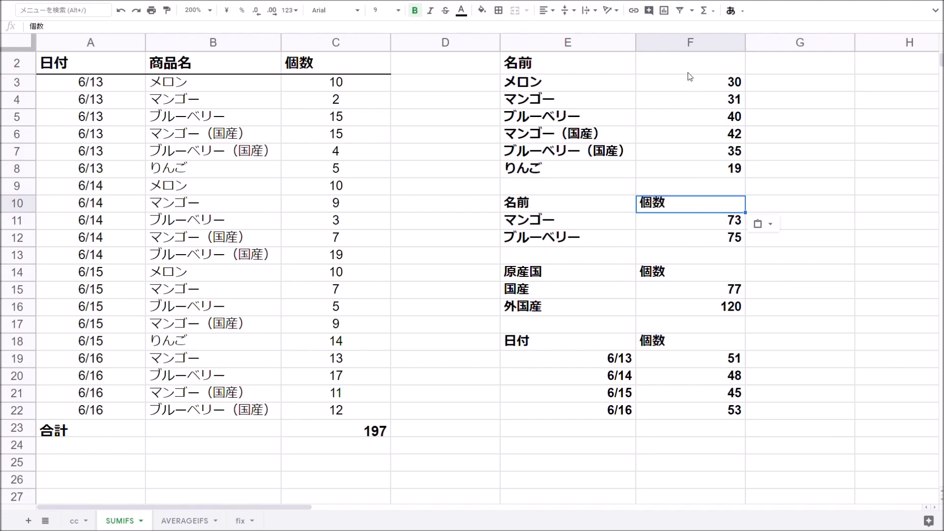
pyautogui.click(691, 66)
pyautogui.hotkey('ctrl', 'v')
pyautogui.scroll(1, 777, 260)
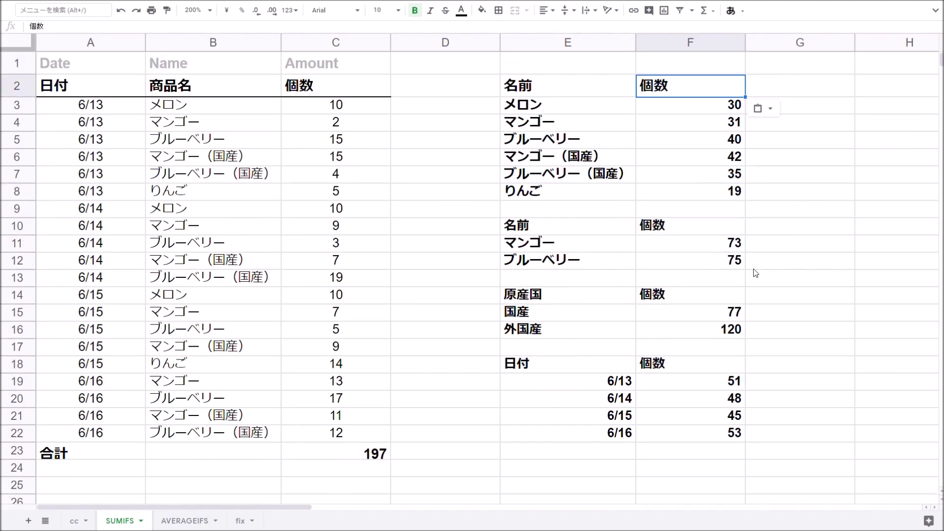